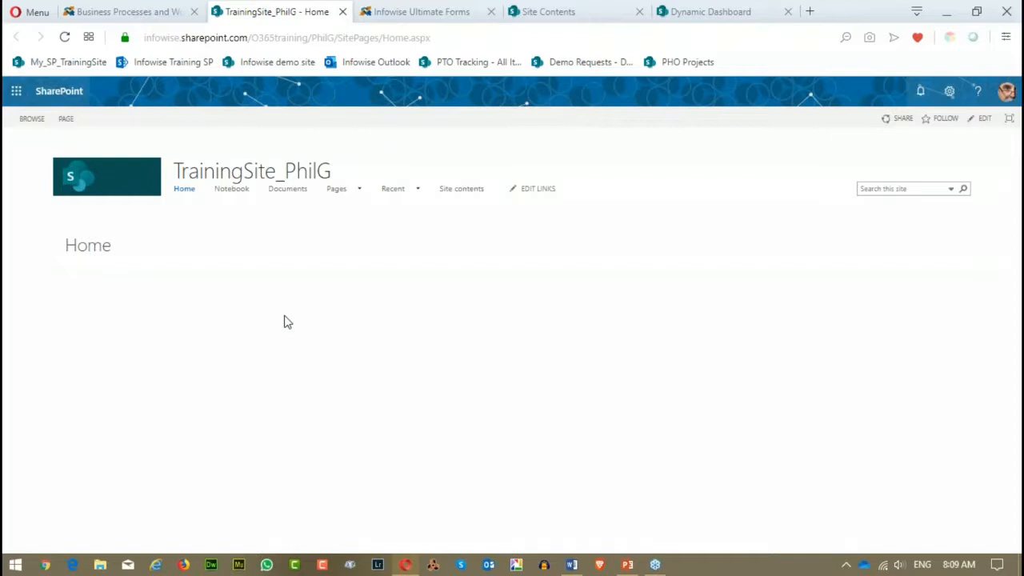
Step: Switch to Infowise Ultimate Forms and open the list of rollups among the web part tools
{"action": "left_click", "coordinate": [446, 17]}
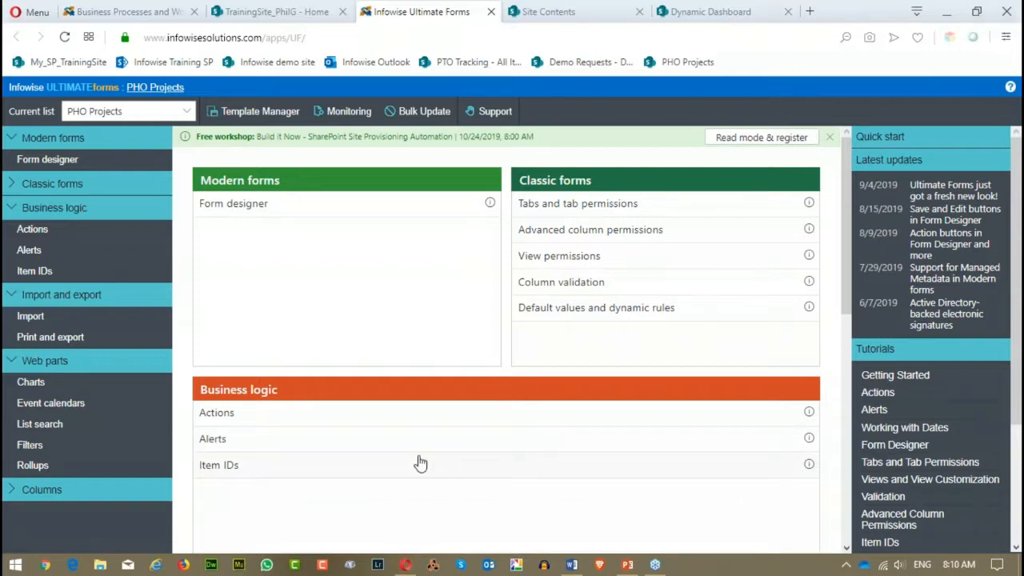
{"action": "scroll", "coordinate": [808, 296], "scroll_direction": "down", "scroll_amount": 5}
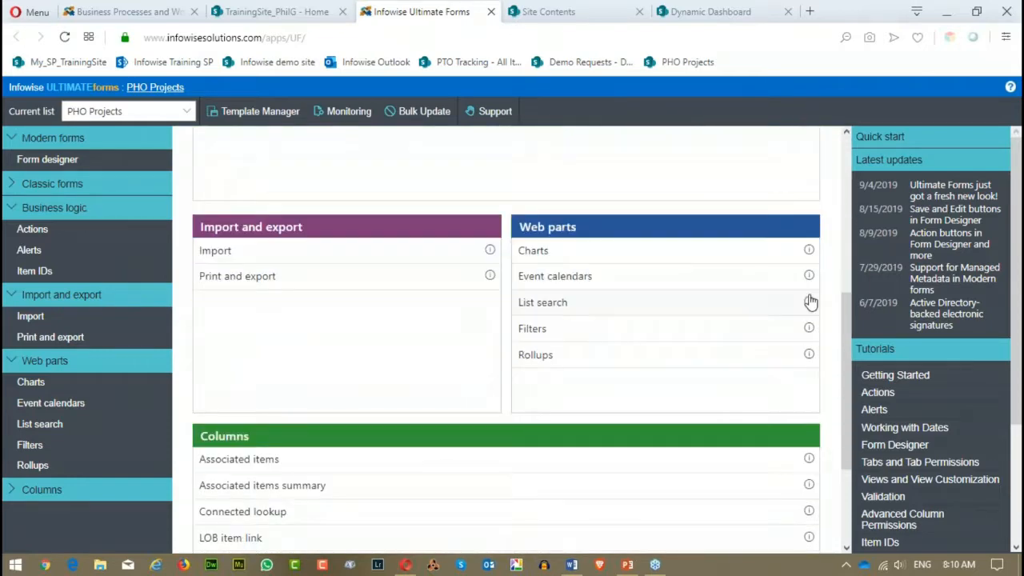
{"action": "scroll", "coordinate": [806, 302], "scroll_direction": "up", "scroll_amount": 3}
{"action": "scroll", "coordinate": [436, 420], "scroll_direction": "up", "scroll_amount": 3}
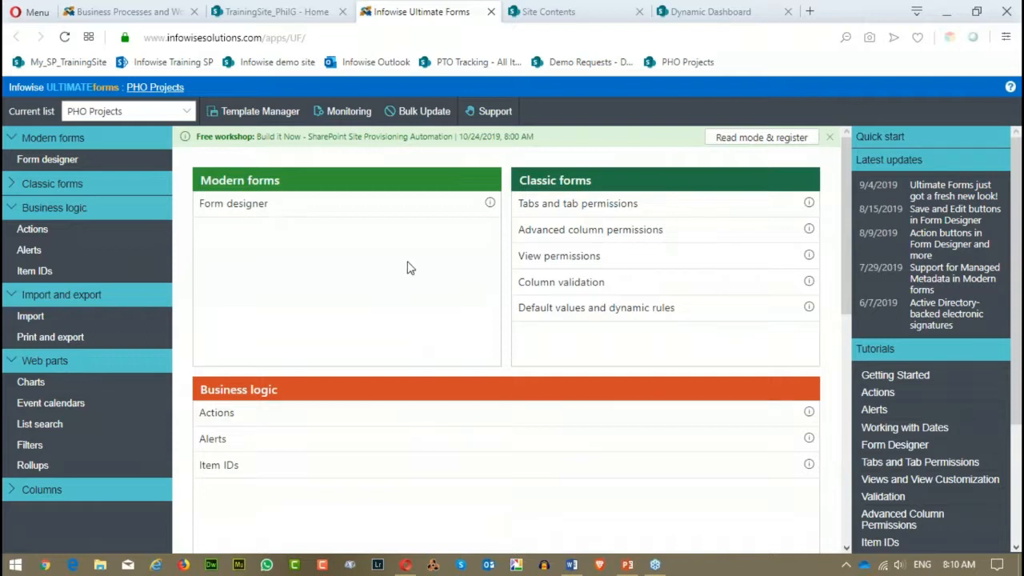
{"action": "scroll", "coordinate": [409, 265], "scroll_direction": "down", "scroll_amount": 4}
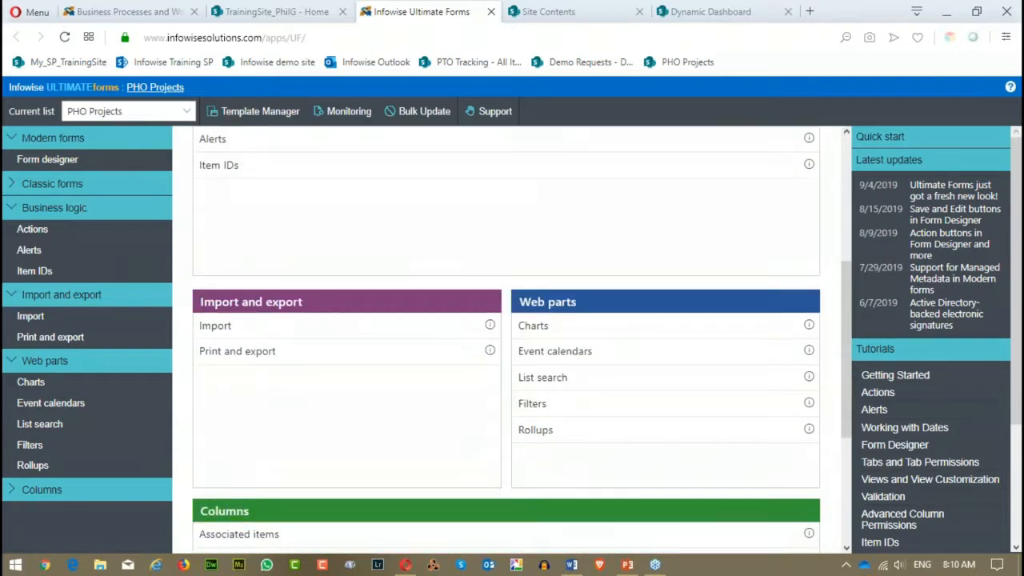
{"action": "scroll", "coordinate": [413, 227], "scroll_direction": "down", "scroll_amount": 2}
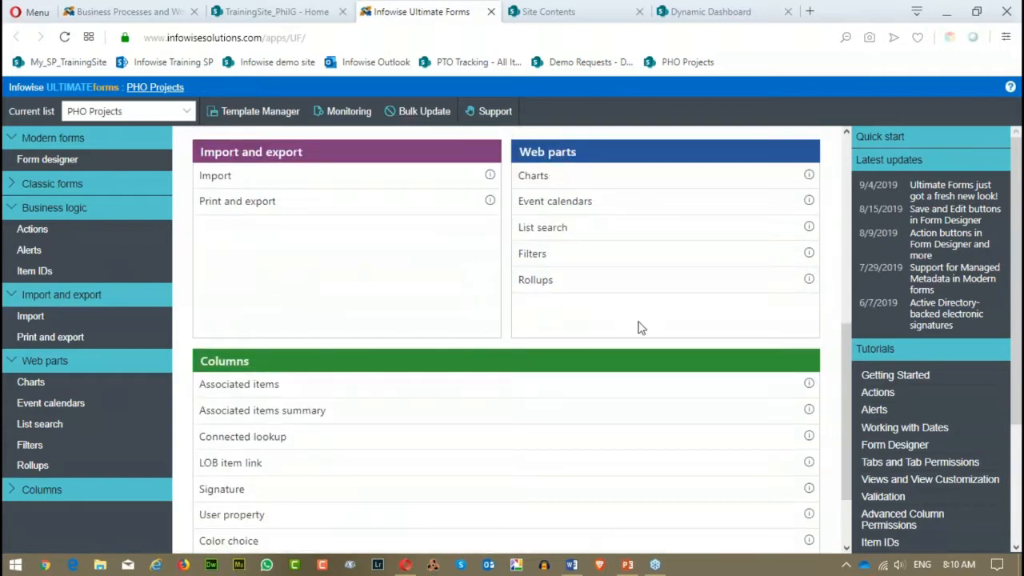
{"action": "left_click", "coordinate": [525, 291]}
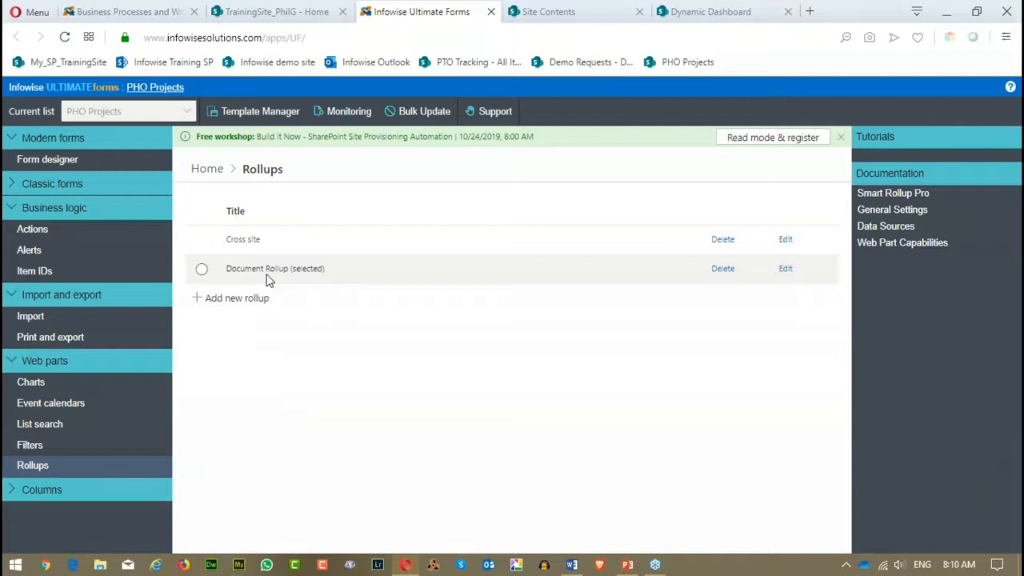
Step: Open the Document Rollup (selected) rollup and review its general settings, including the available template lists, grouping and items per page
{"action": "left_click", "coordinate": [785, 270]}
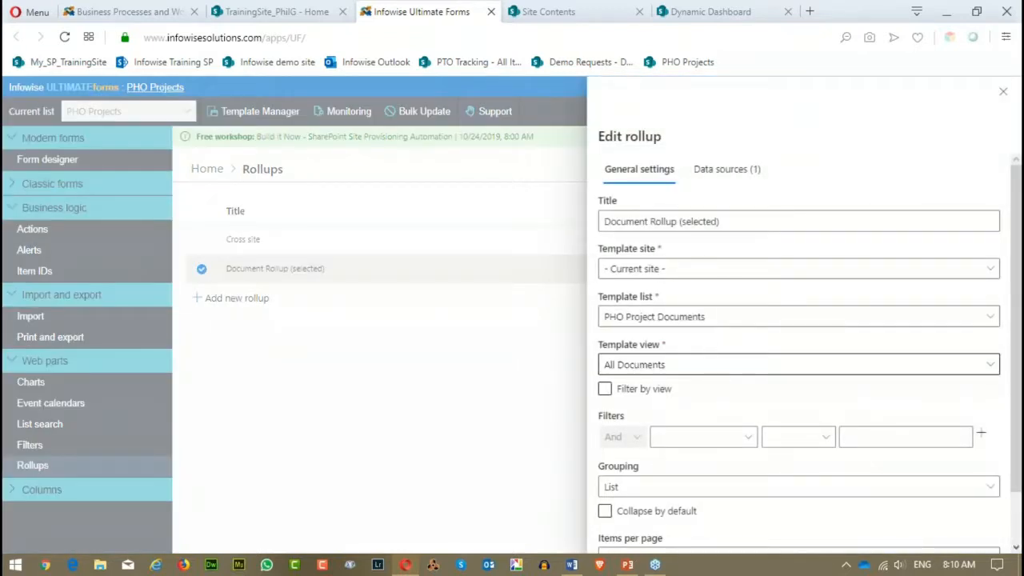
{"action": "scroll", "coordinate": [888, 277], "scroll_direction": "down", "scroll_amount": 2}
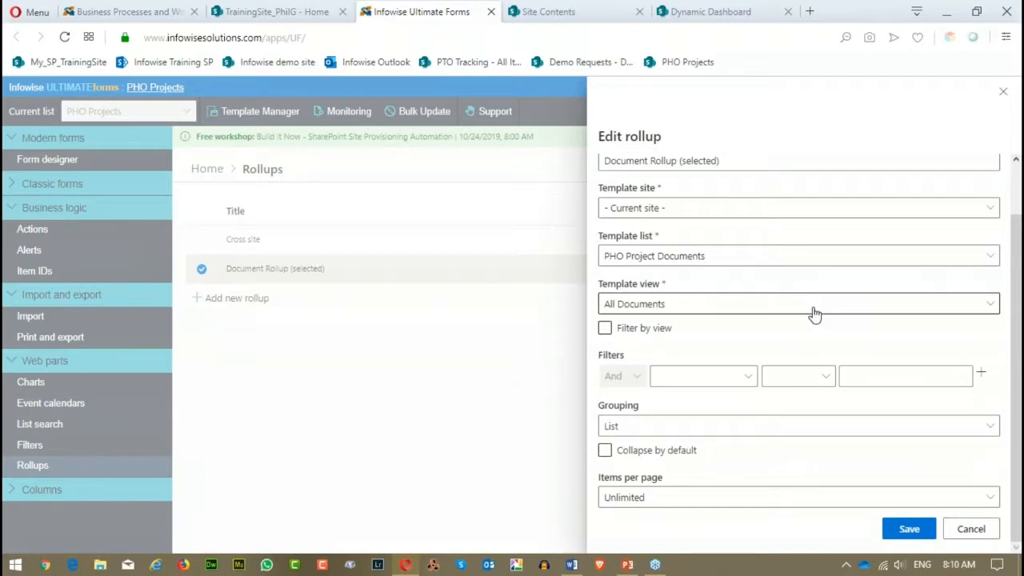
{"action": "scroll", "coordinate": [814, 314], "scroll_direction": "up", "scroll_amount": 2}
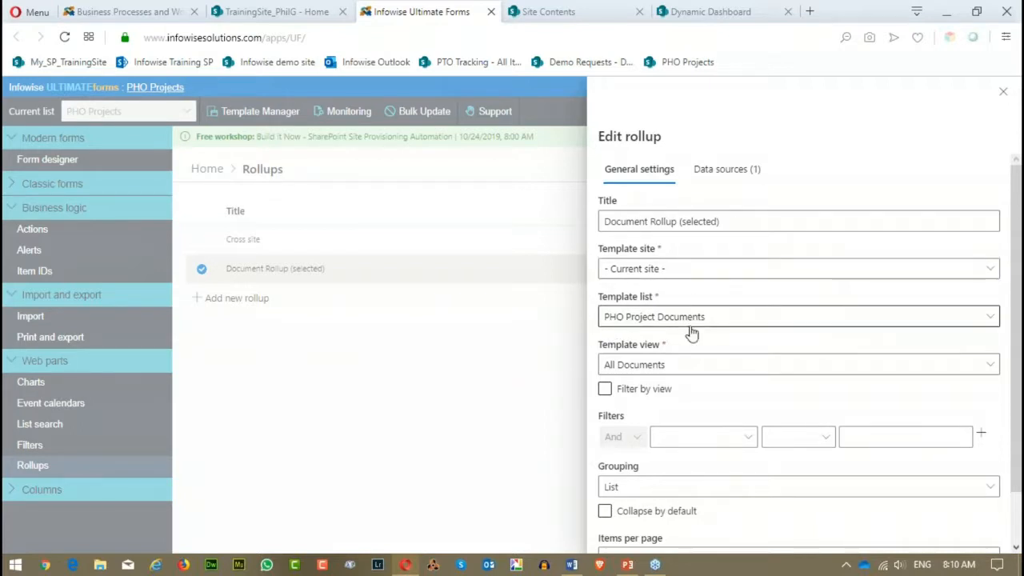
{"action": "left_click", "coordinate": [991, 319]}
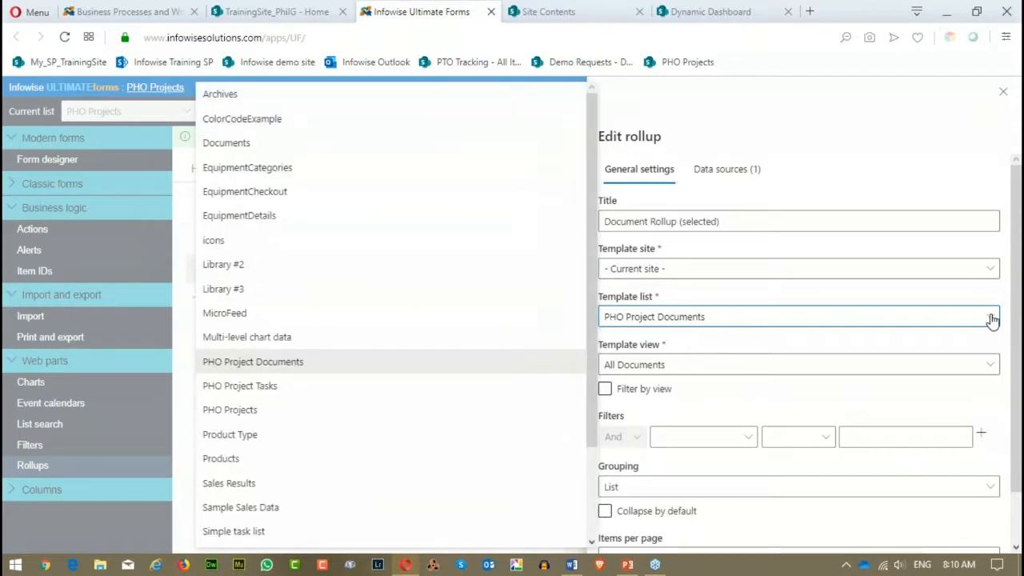
{"action": "left_click", "coordinate": [778, 319]}
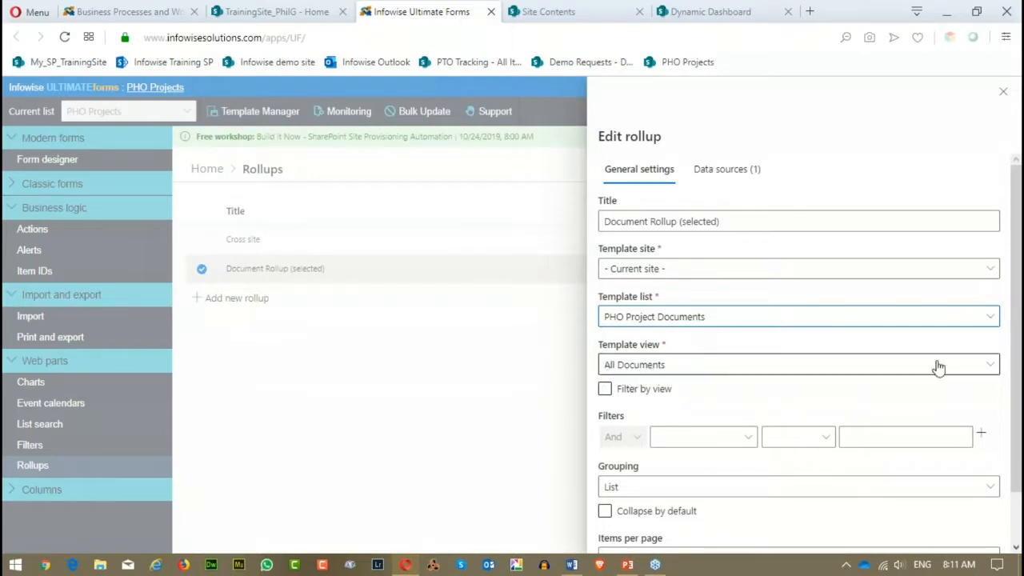
{"action": "scroll", "coordinate": [1017, 344], "scroll_direction": "down", "scroll_amount": 2}
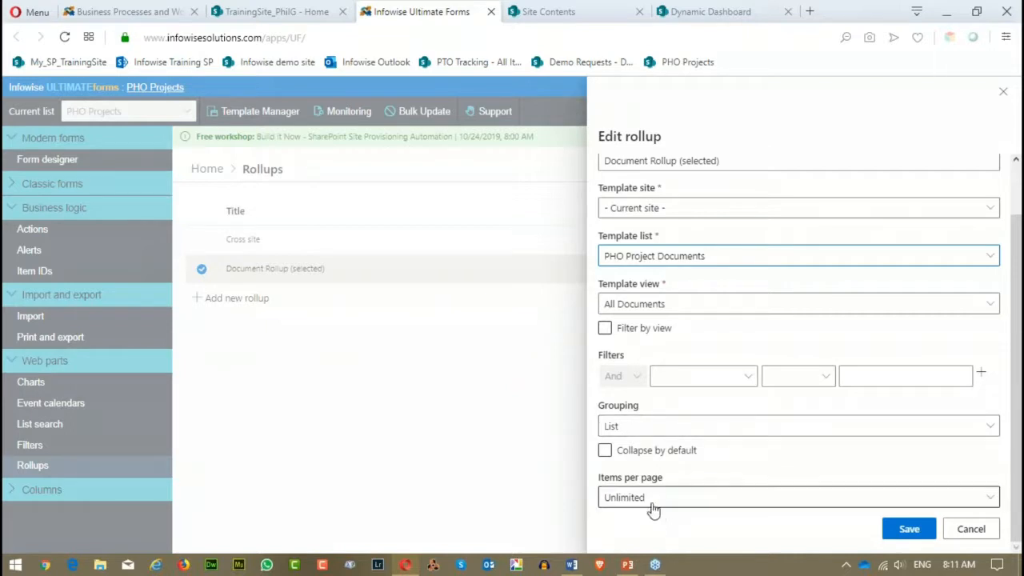
{"action": "scroll", "coordinate": [719, 499], "scroll_direction": "up", "scroll_amount": 1}
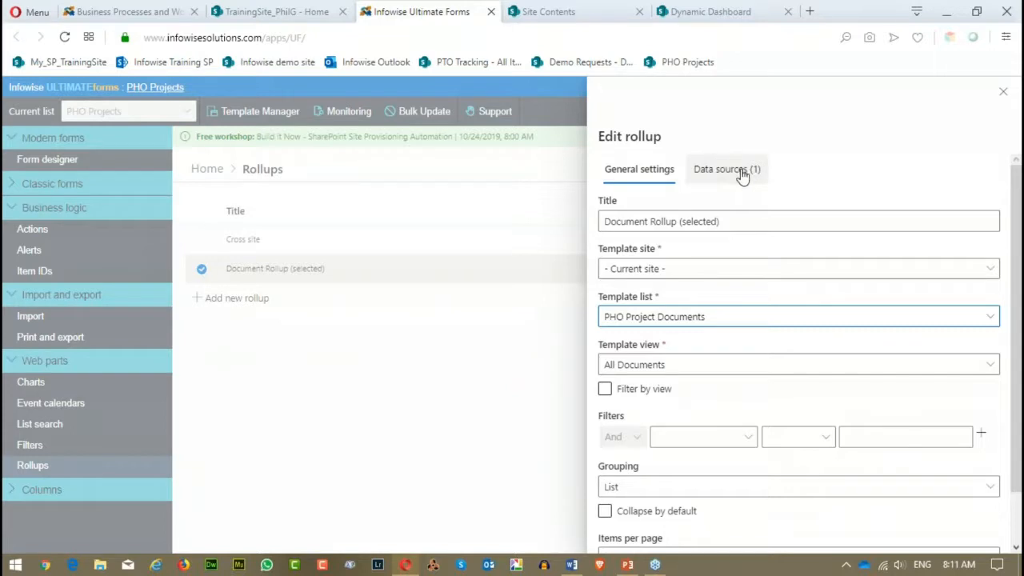
Step: Examine the locate-by, scope and list options of the rollup's Current site data source, and close the rollup without saving
{"action": "left_click", "coordinate": [742, 174]}
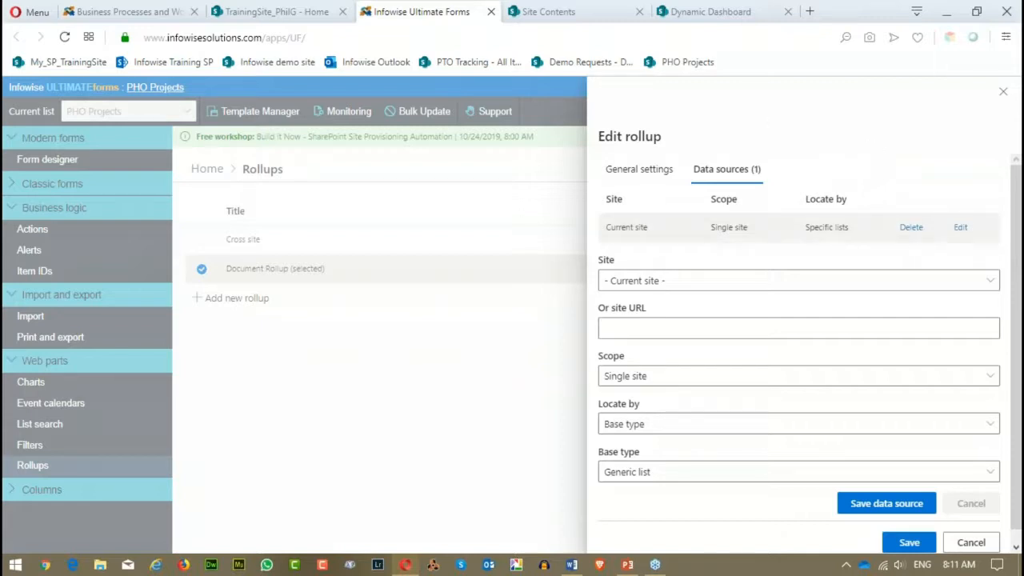
{"action": "left_click", "coordinate": [959, 229]}
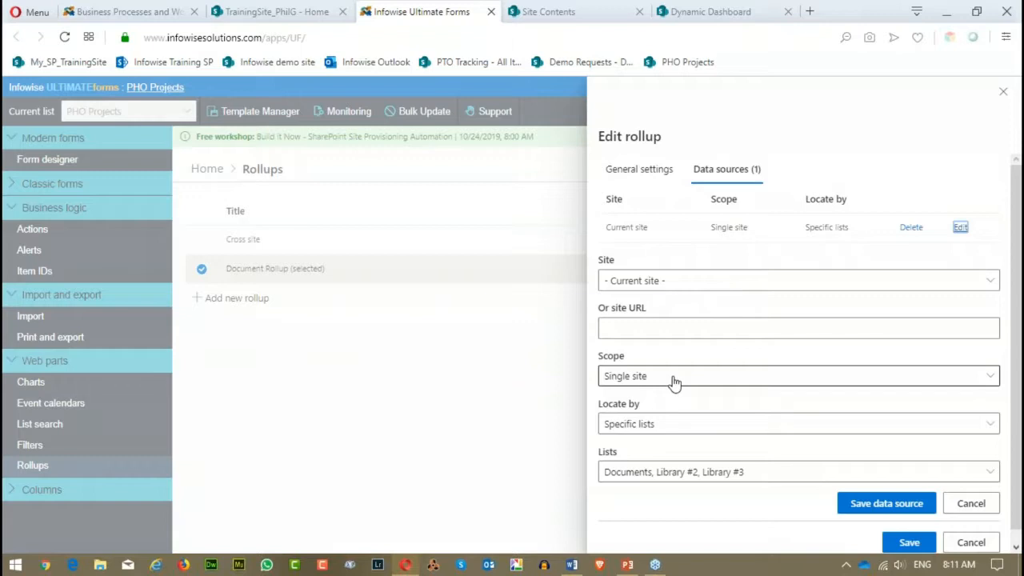
{"action": "left_click", "coordinate": [994, 431]}
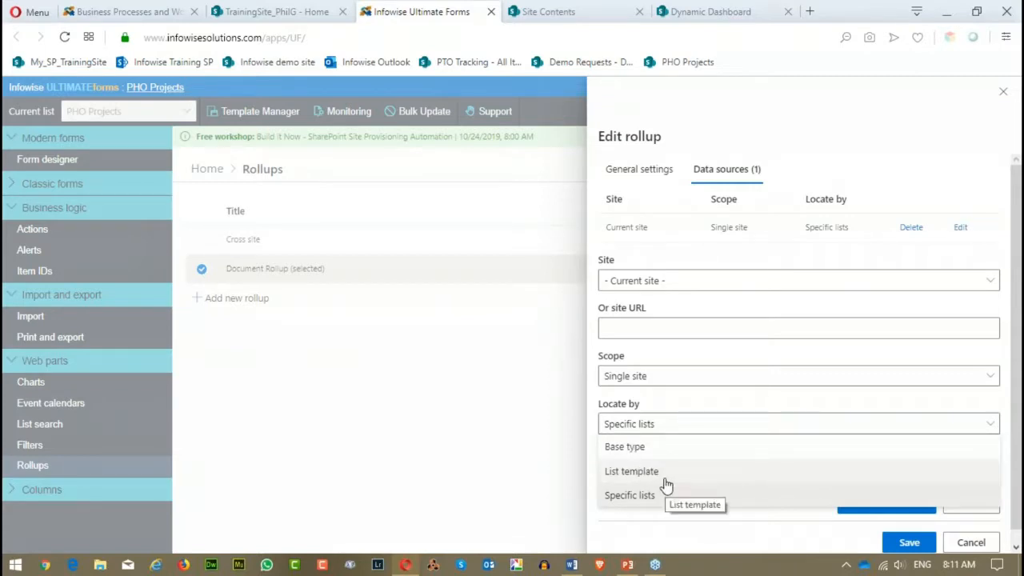
{"action": "left_click", "coordinate": [694, 400]}
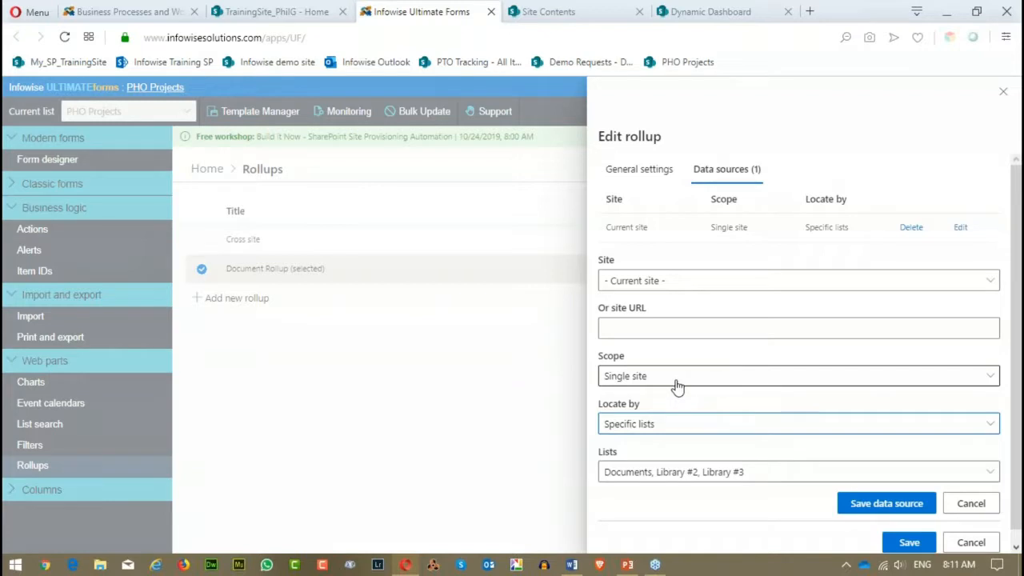
{"action": "left_click", "coordinate": [990, 379]}
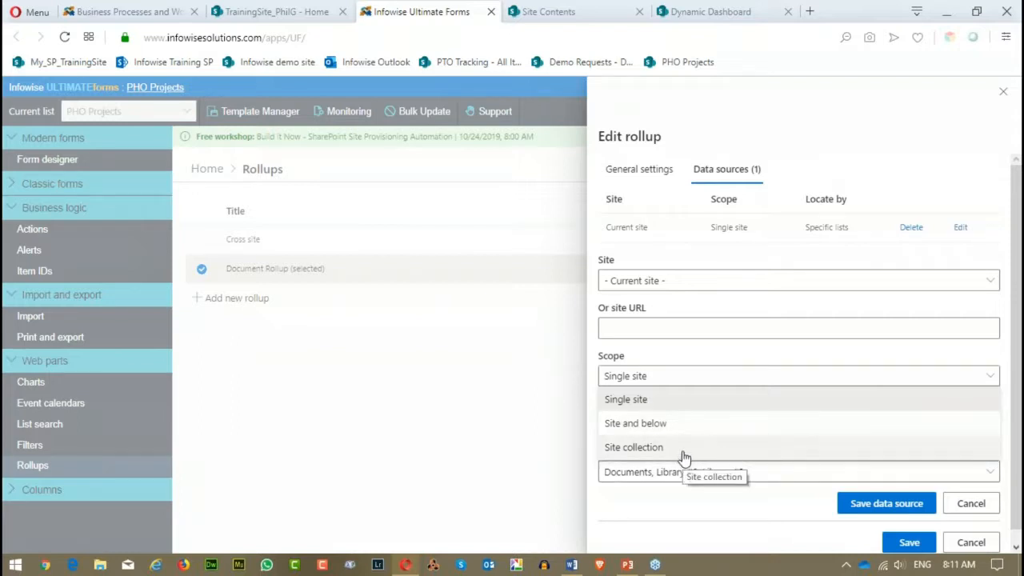
{"action": "left_click", "coordinate": [760, 368]}
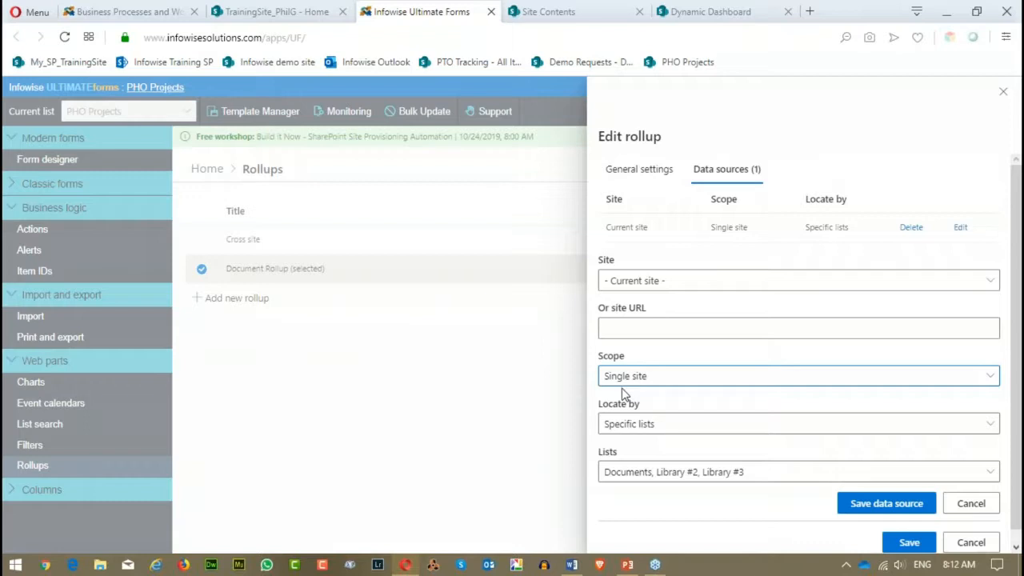
{"action": "left_click", "coordinate": [992, 473]}
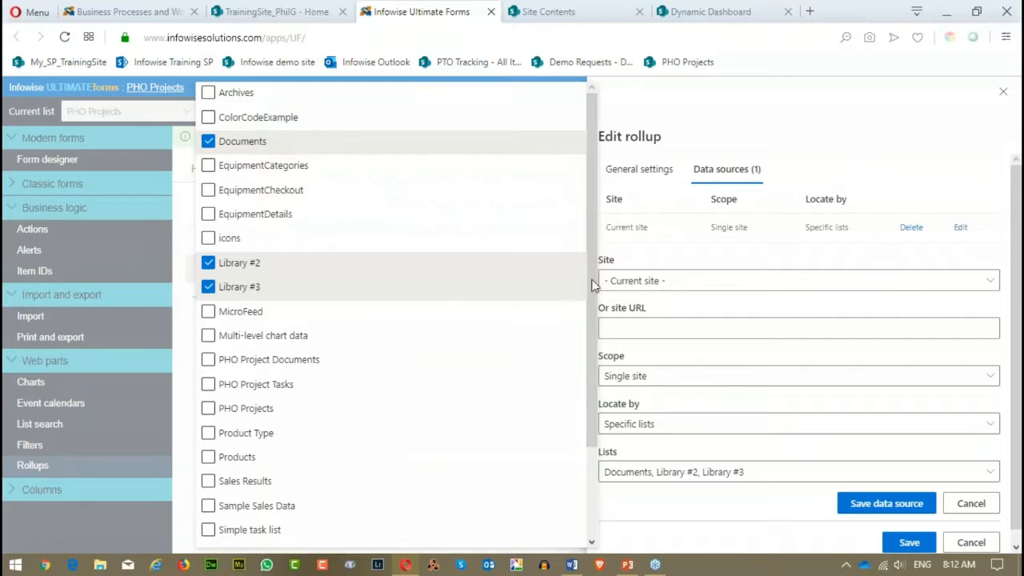
{"action": "left_click", "coordinate": [791, 96]}
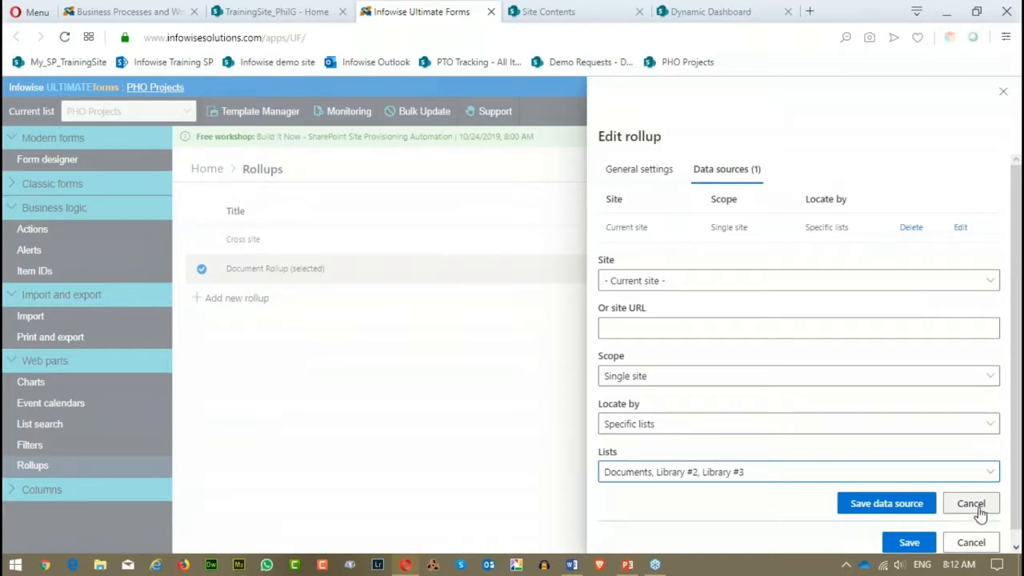
{"action": "left_click", "coordinate": [971, 542]}
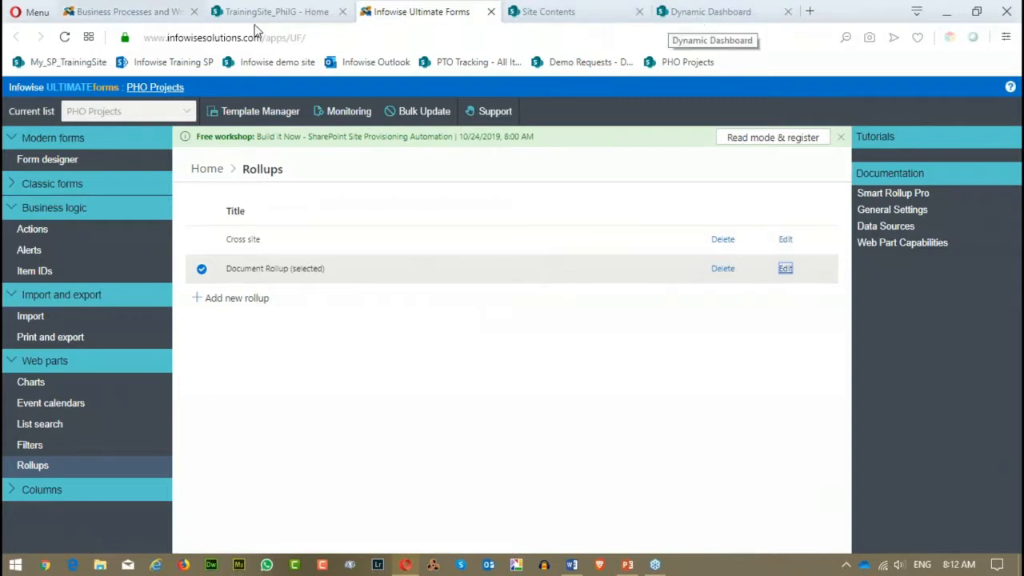
Step: Switch to the SharePoint site contents, open the Rollup page and put it in edit mode, dismissing the script alerts
{"action": "left_click", "coordinate": [574, 14]}
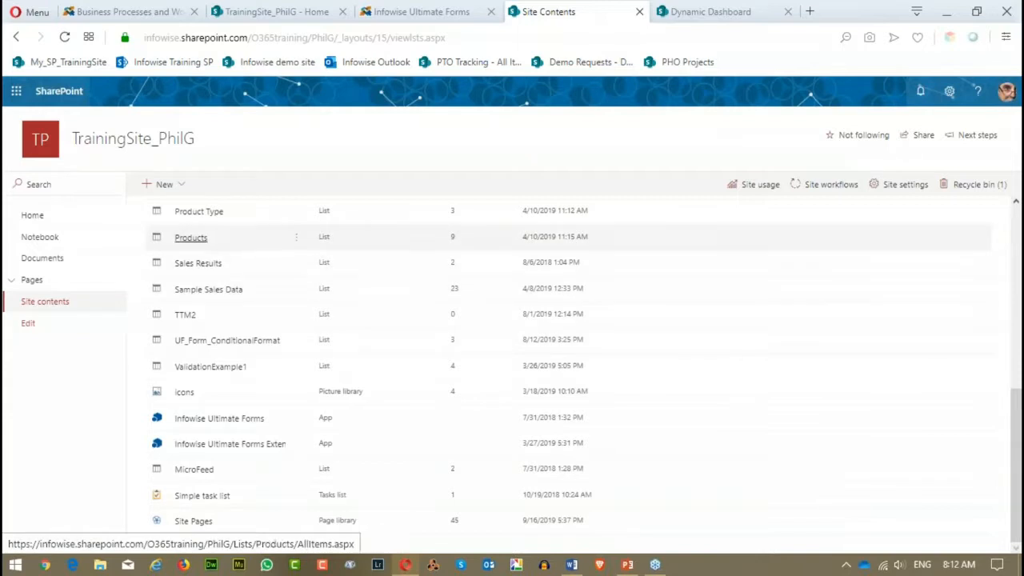
{"action": "left_click", "coordinate": [11, 282]}
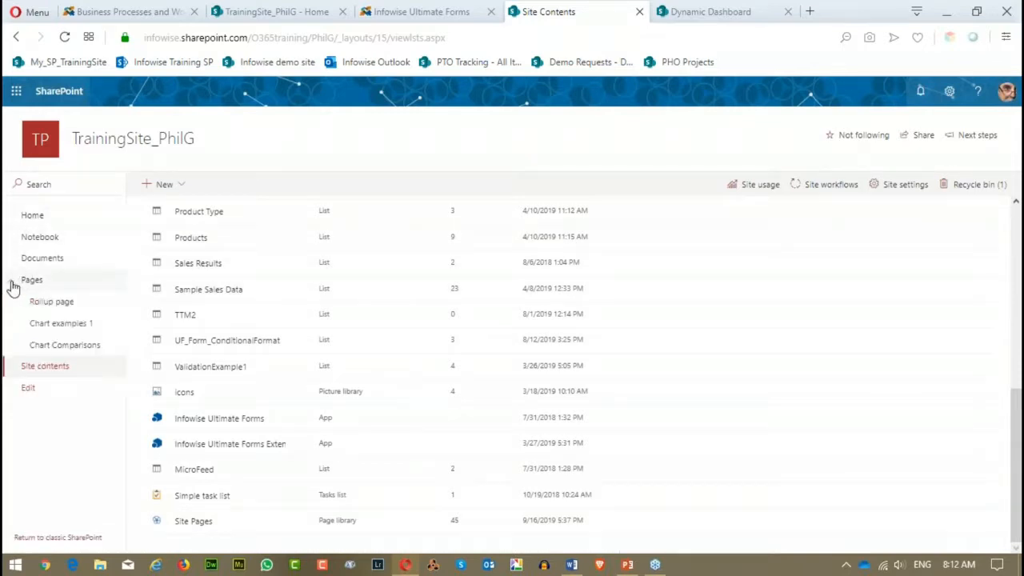
{"action": "left_click", "coordinate": [45, 302]}
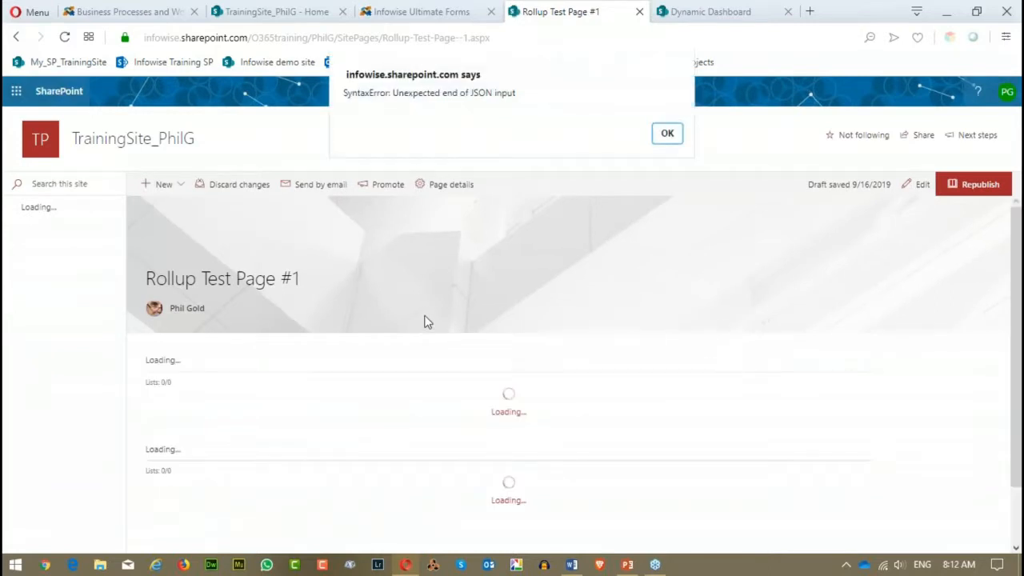
{"action": "left_click", "coordinate": [667, 135]}
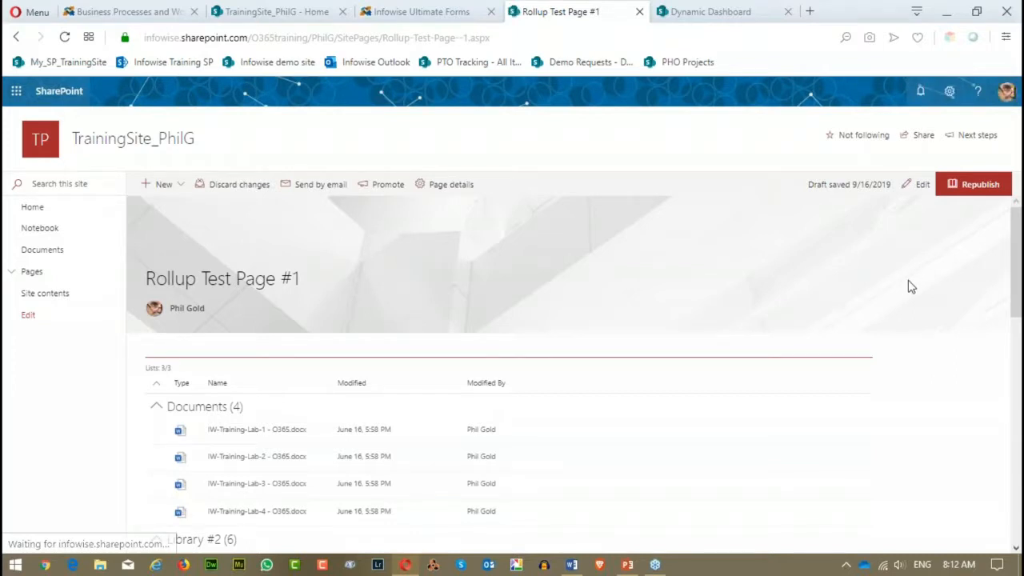
{"action": "scroll", "coordinate": [703, 282], "scroll_direction": "down", "scroll_amount": 1}
{"action": "scroll", "coordinate": [704, 282], "scroll_direction": "up", "scroll_amount": 1}
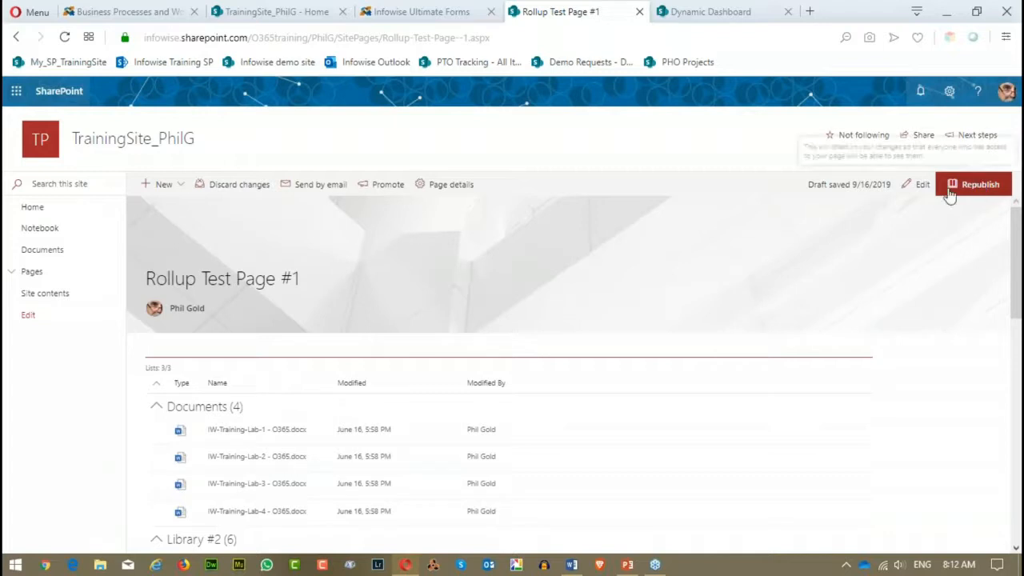
{"action": "left_click", "coordinate": [919, 184]}
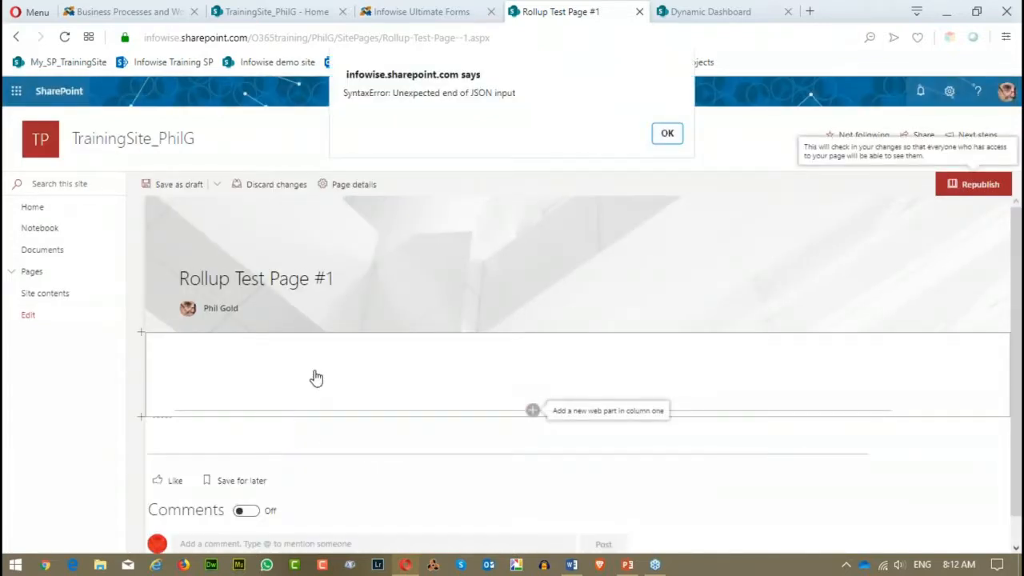
{"action": "left_click", "coordinate": [666, 133]}
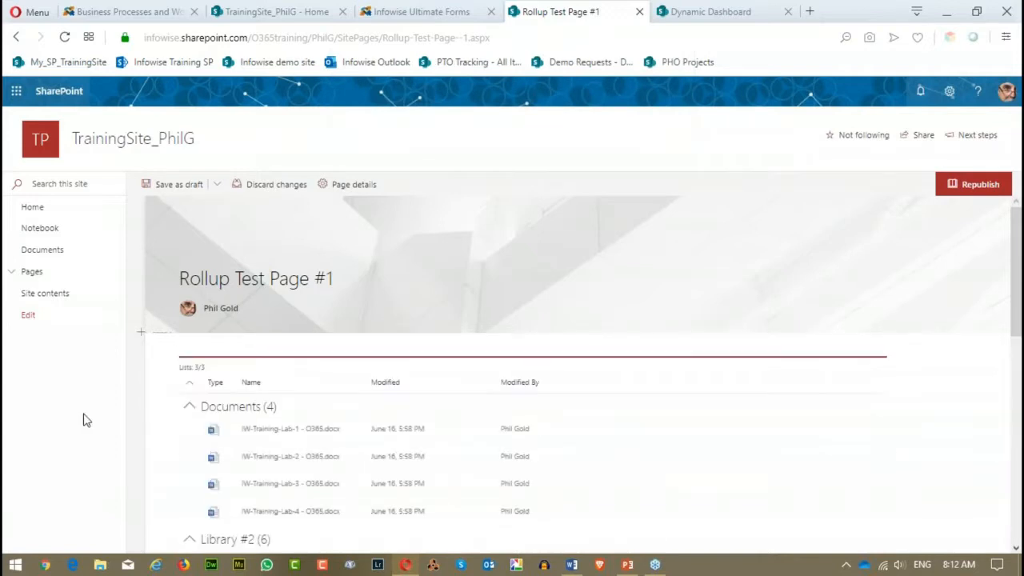
Step: Delete the first rollup web part, the one grouping Documents, Library #2 and Library #3
{"action": "left_click", "coordinate": [189, 365]}
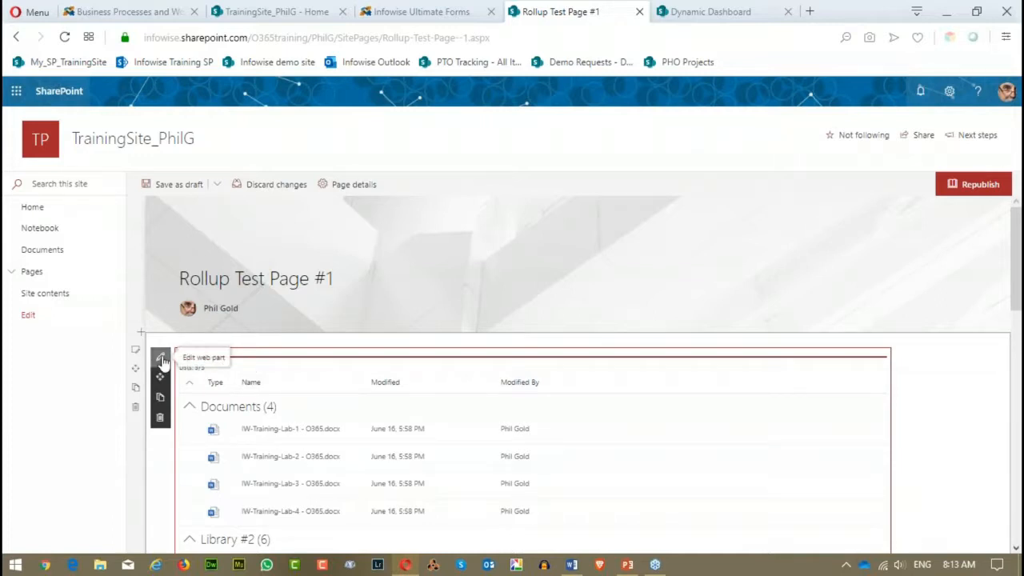
{"action": "scroll", "coordinate": [720, 391], "scroll_direction": "down", "scroll_amount": 5}
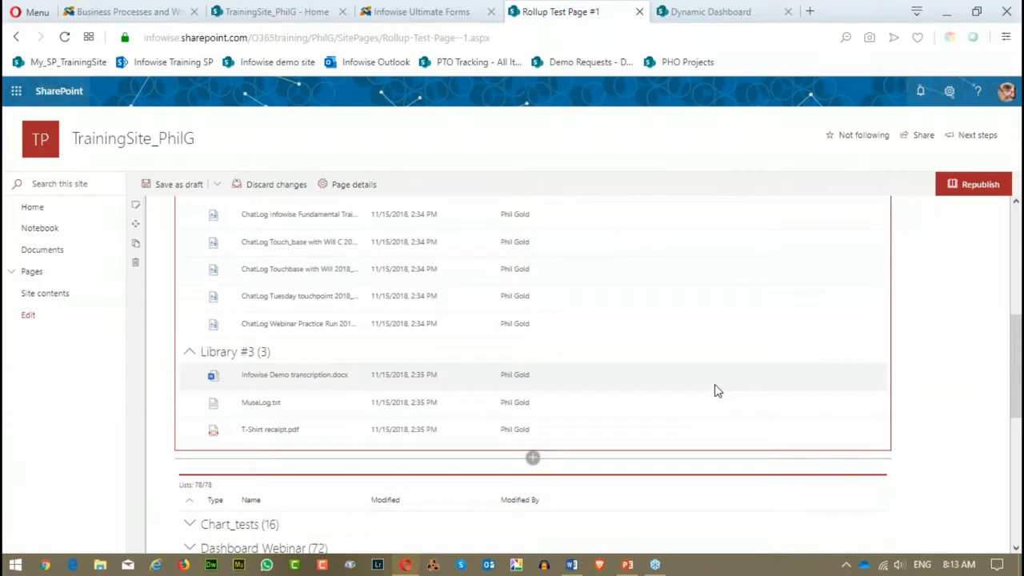
{"action": "scroll", "coordinate": [696, 390], "scroll_direction": "up", "scroll_amount": 8}
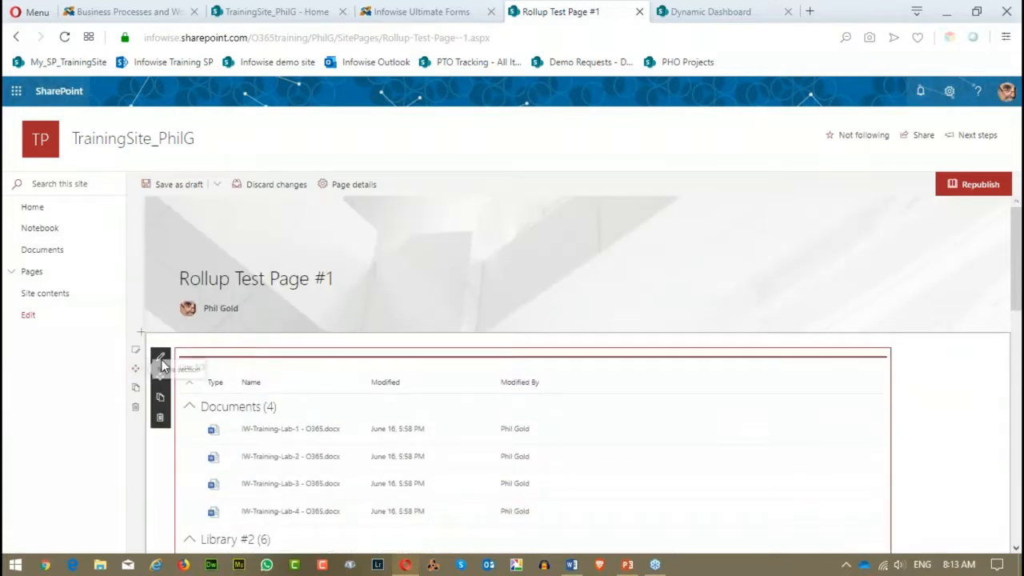
{"action": "left_click", "coordinate": [160, 421]}
{"action": "left_click", "coordinate": [505, 343]}
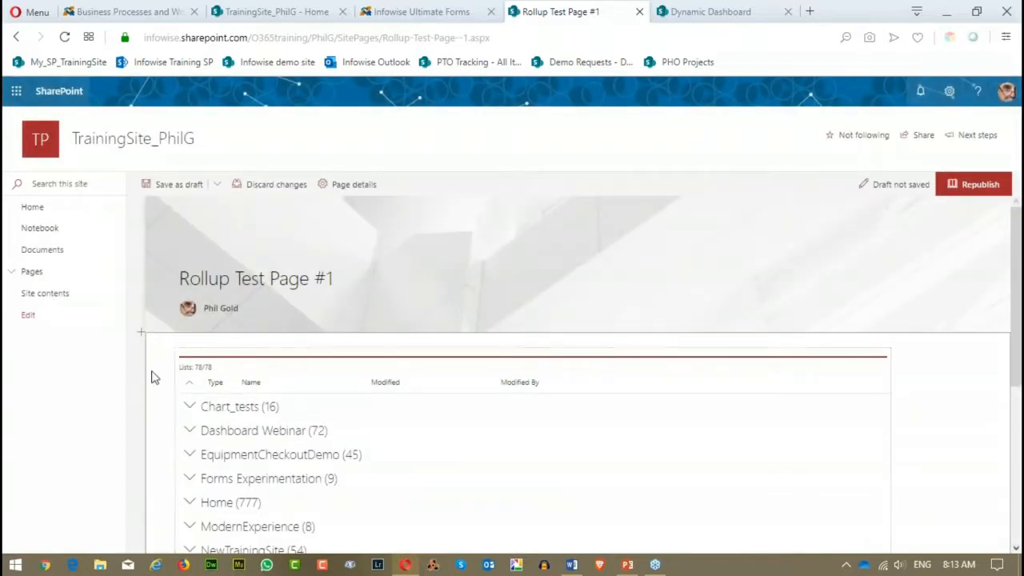
Step: Delete the remaining rollup web part, which groups items by site, from the Rollup Test Page #1
{"action": "left_click", "coordinate": [179, 374]}
{"action": "left_click", "coordinate": [159, 419]}
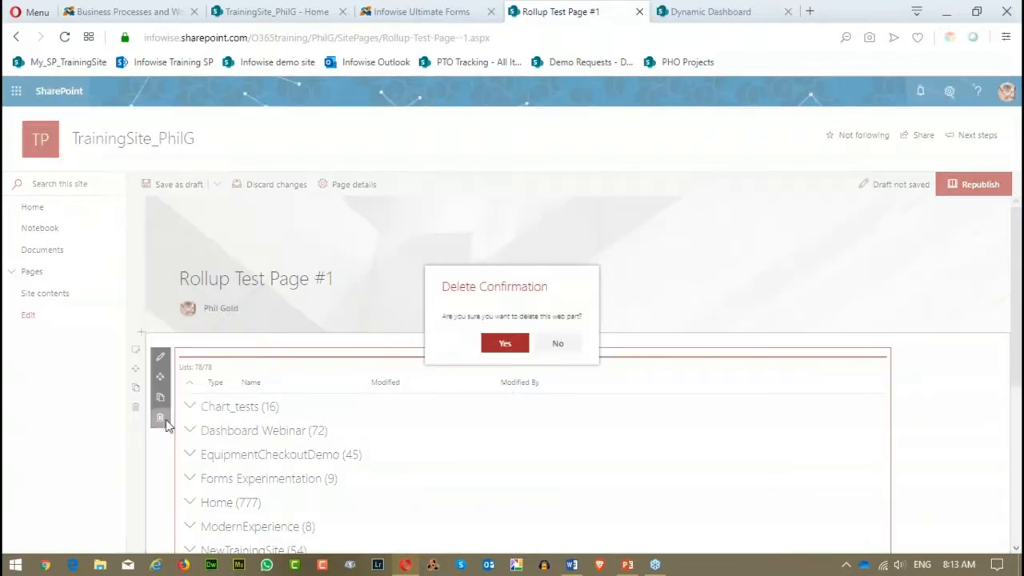
{"action": "left_click", "coordinate": [505, 343]}
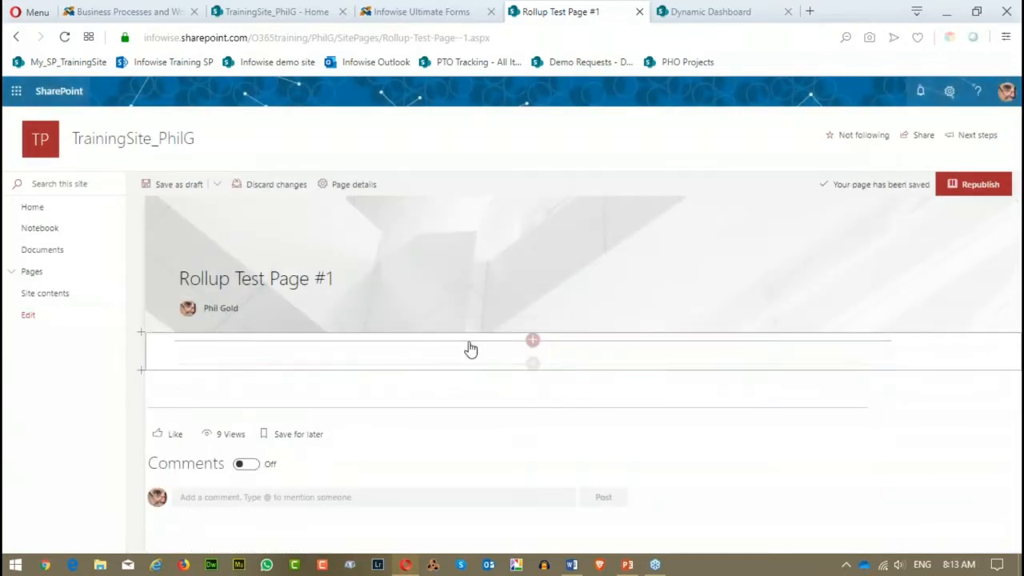
Step: Add an Infowise Rollup web part to the empty section of the Rollup Test Page #1
{"action": "left_click", "coordinate": [532, 341]}
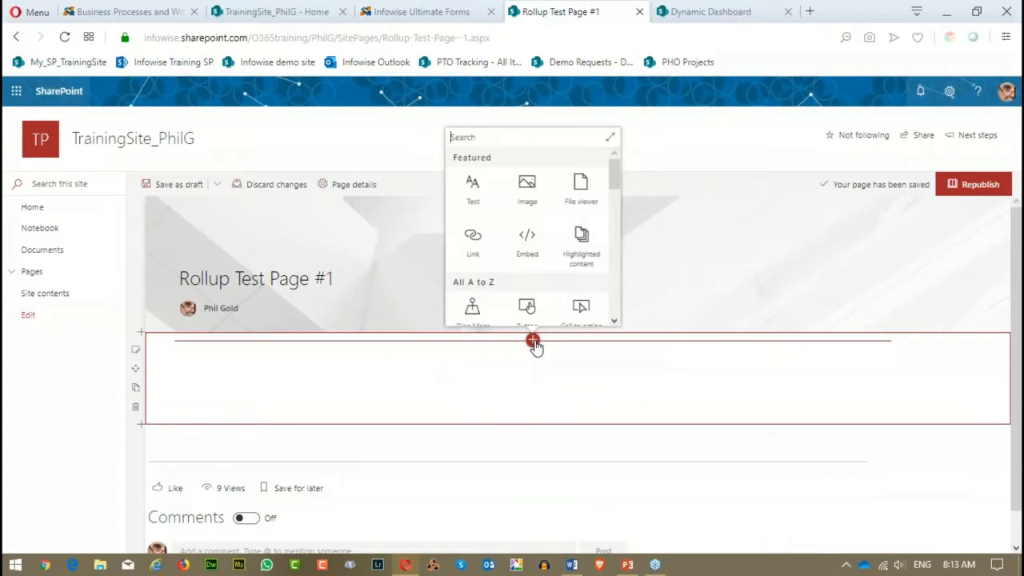
{"action": "left_click_drag", "start_coordinate": [622, 185], "coordinate": [617, 231]}
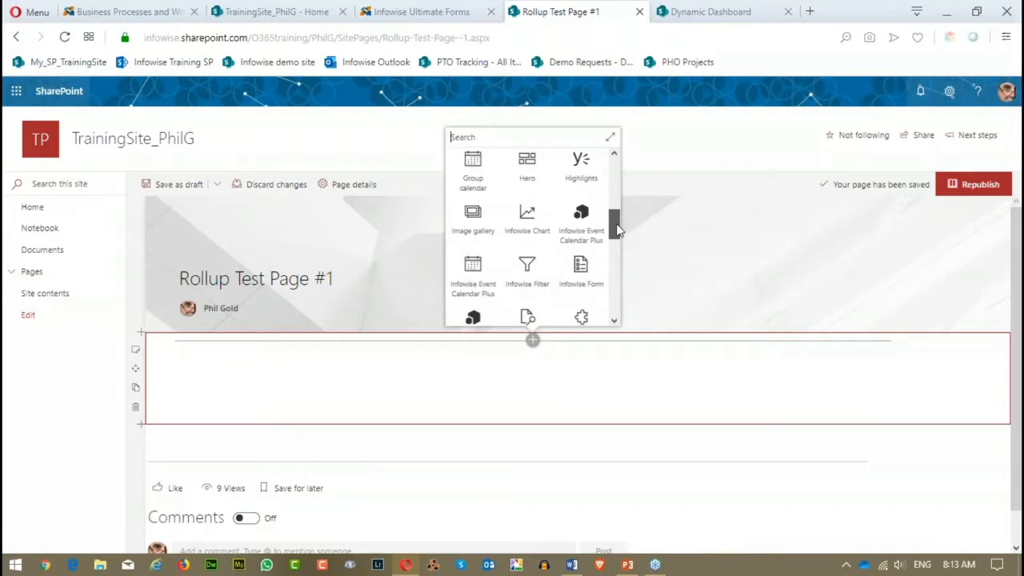
{"action": "left_click_drag", "start_coordinate": [616, 229], "coordinate": [615, 240]}
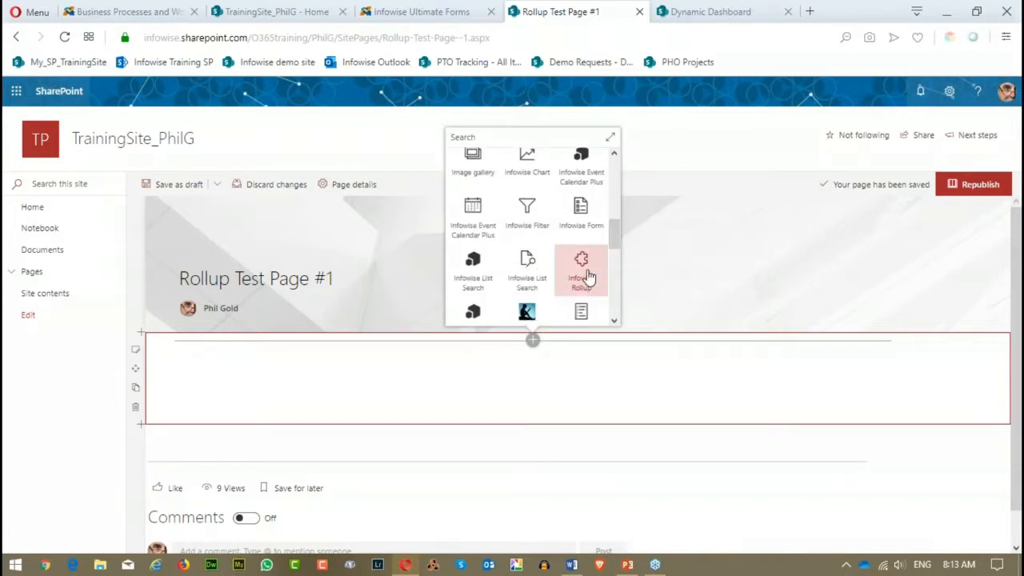
{"action": "left_click_drag", "start_coordinate": [615, 240], "coordinate": [615, 246]}
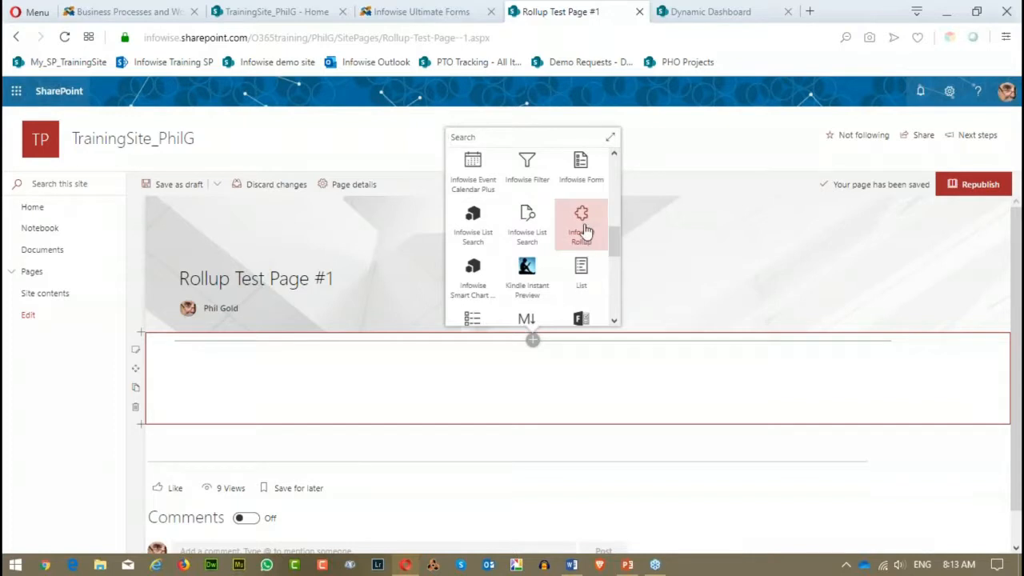
{"action": "left_click", "coordinate": [585, 231]}
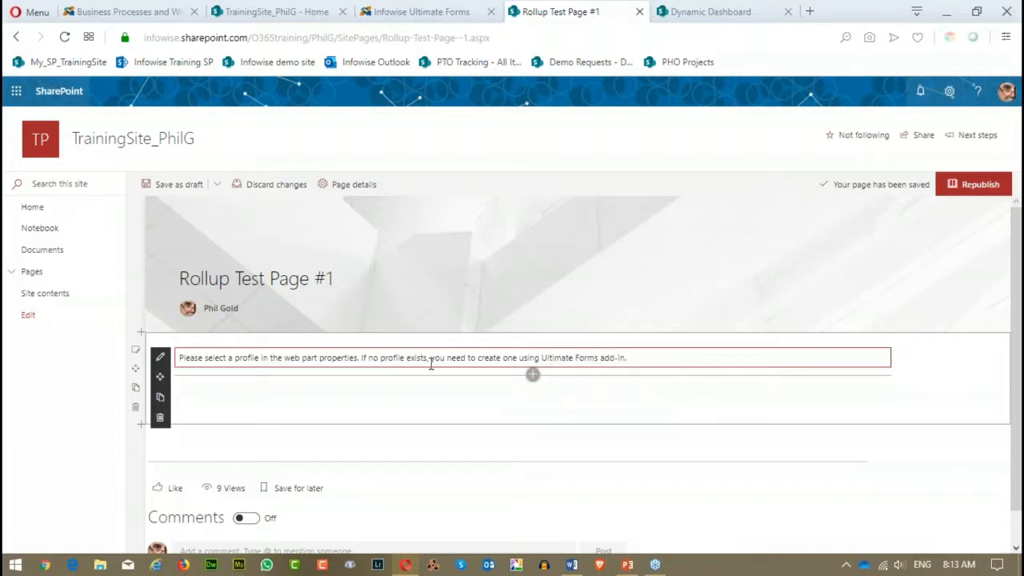
Step: Set the new rollup web part's profile to Document Rollup (selected) and close its properties
{"action": "left_click", "coordinate": [161, 358]}
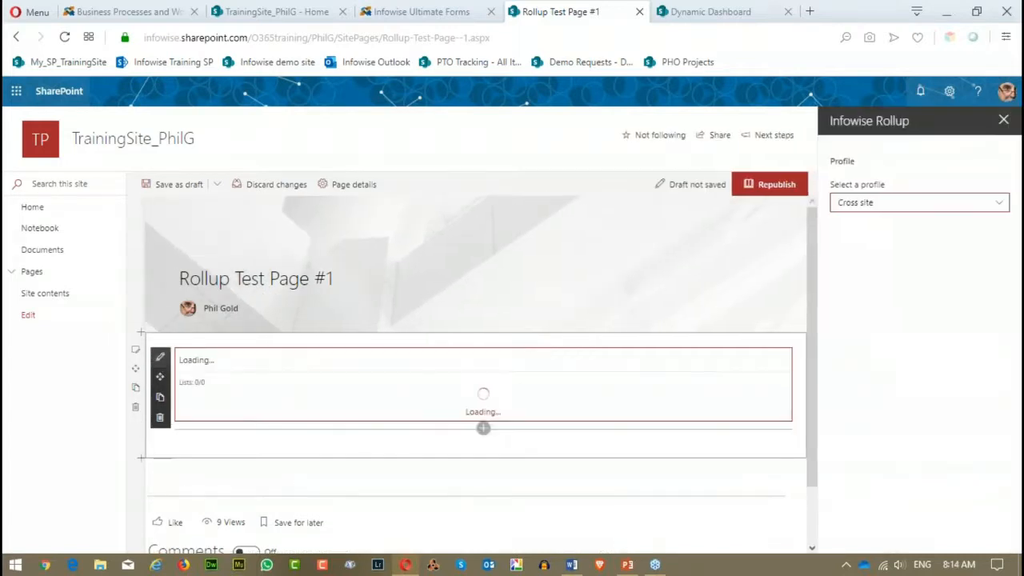
{"action": "left_click", "coordinate": [1002, 202]}
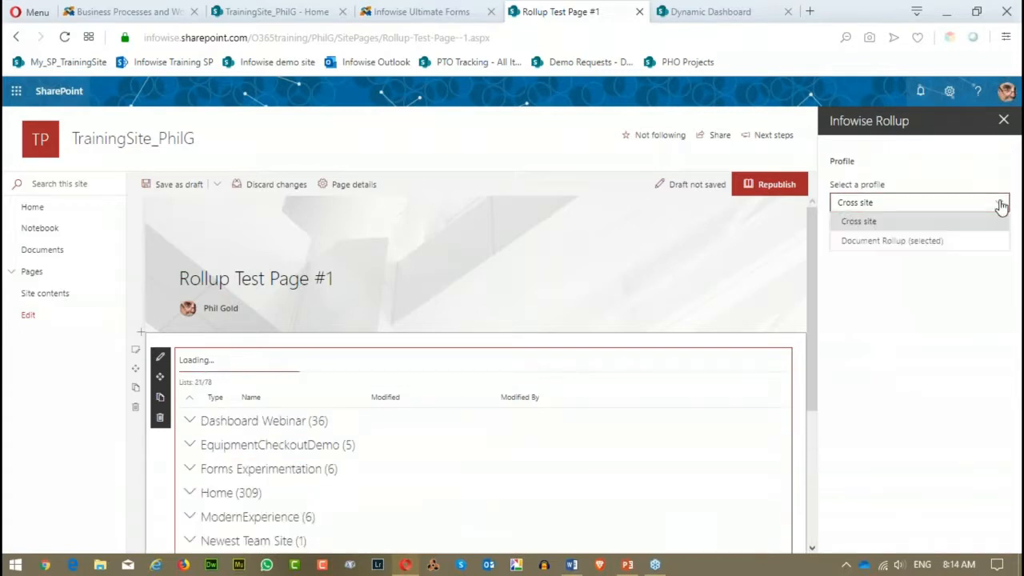
{"action": "left_click", "coordinate": [894, 241]}
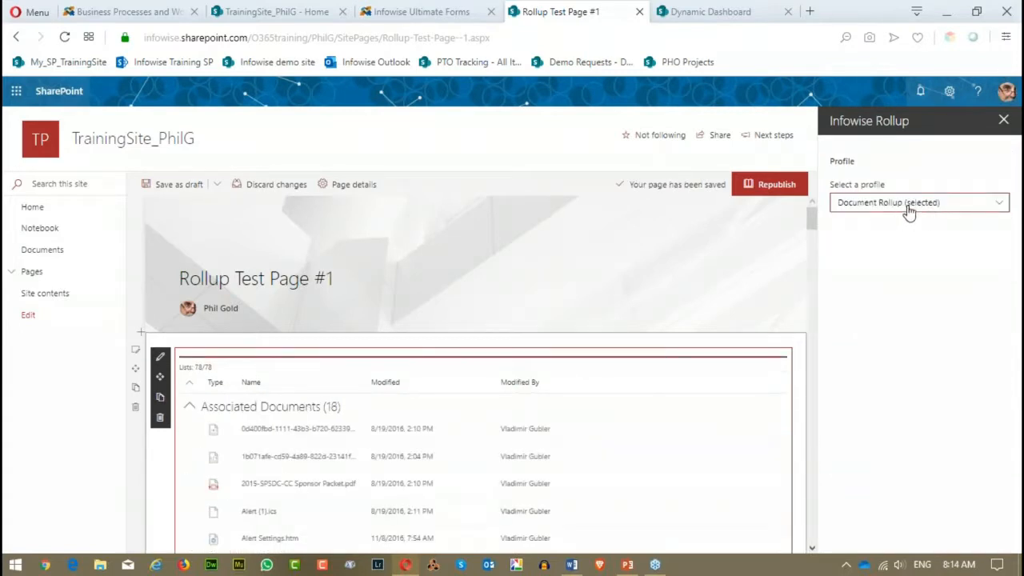
{"action": "left_click", "coordinate": [1003, 121]}
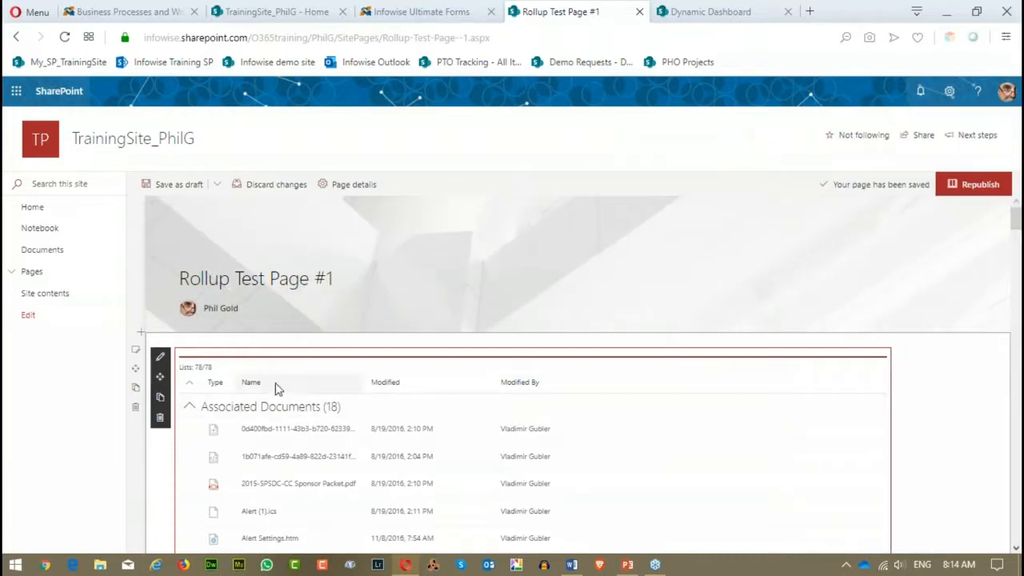
Step: Republish the page, dismissing the script alert, and look through the document groups the rollup lists
{"action": "left_click", "coordinate": [977, 184]}
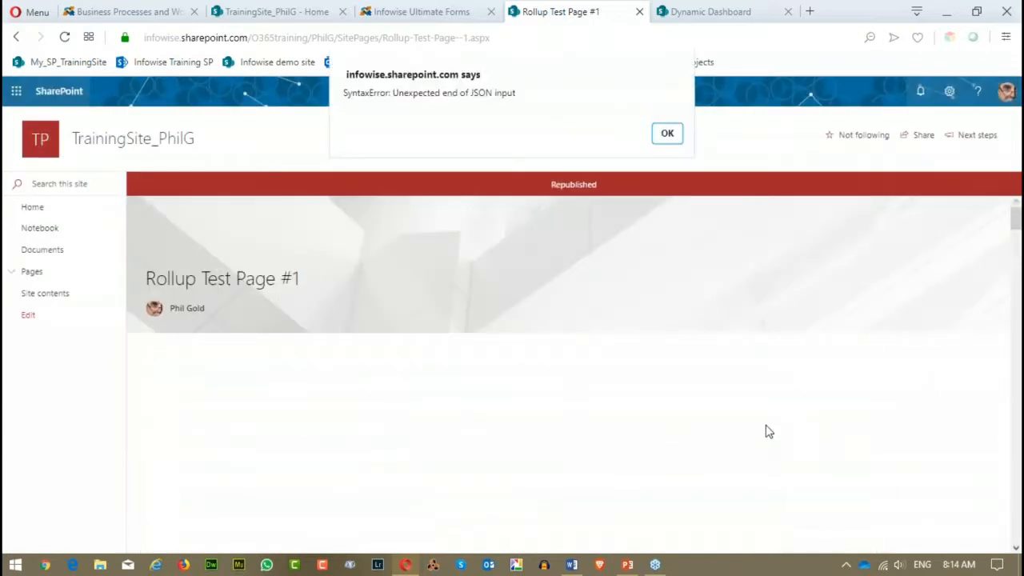
{"action": "left_click", "coordinate": [667, 133]}
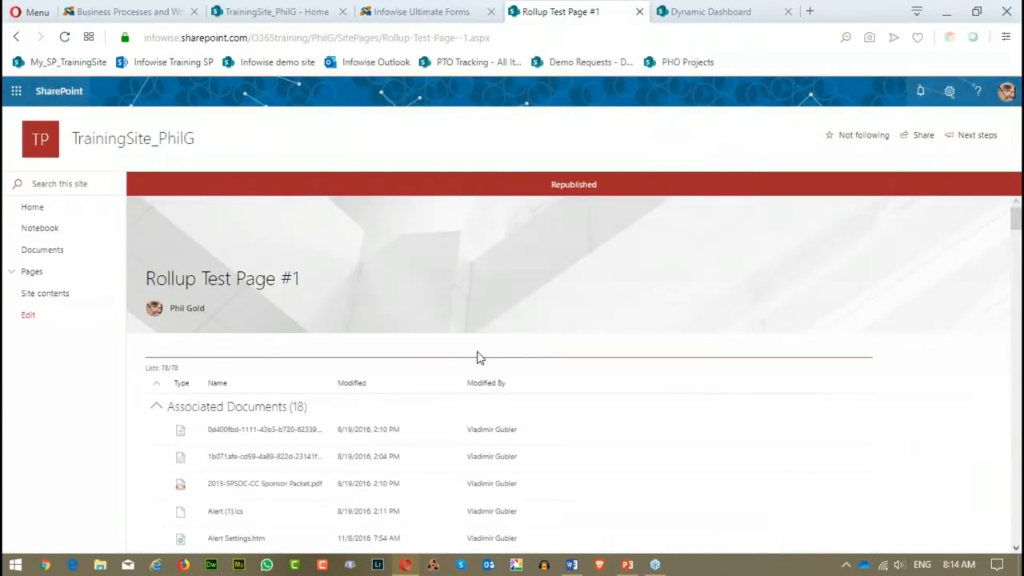
{"action": "scroll", "coordinate": [943, 368], "scroll_direction": "down", "scroll_amount": 2}
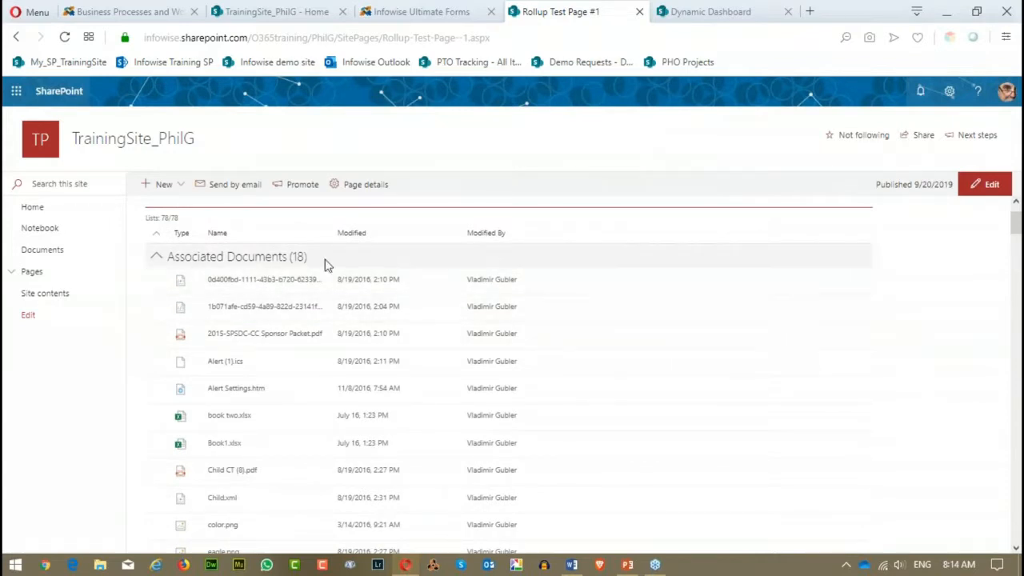
{"action": "scroll", "coordinate": [325, 264], "scroll_direction": "down", "scroll_amount": 5}
{"action": "scroll", "coordinate": [332, 312], "scroll_direction": "down", "scroll_amount": 6}
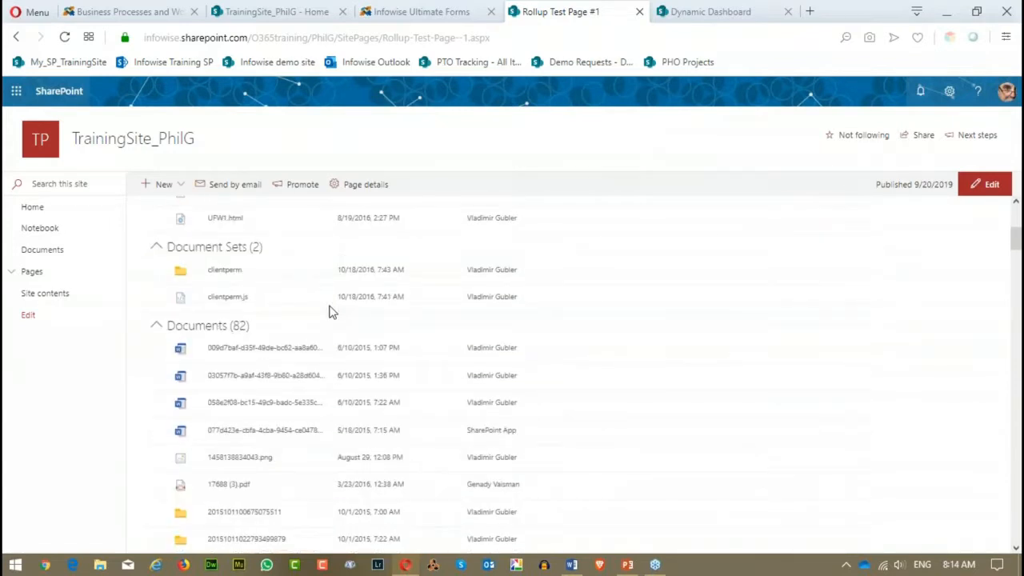
{"action": "scroll", "coordinate": [406, 352], "scroll_direction": "up", "scroll_amount": 3}
{"action": "scroll", "coordinate": [423, 306], "scroll_direction": "up", "scroll_amount": 10}
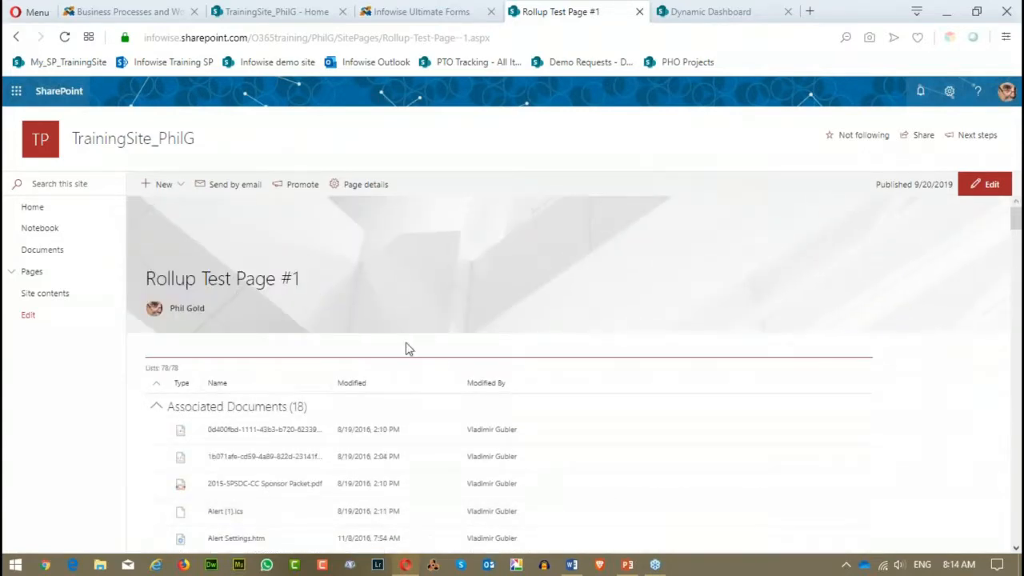
Step: Put the page back in edit mode, check the rollup's library groups, and republish it, dismissing the script alerts
{"action": "left_click", "coordinate": [992, 184]}
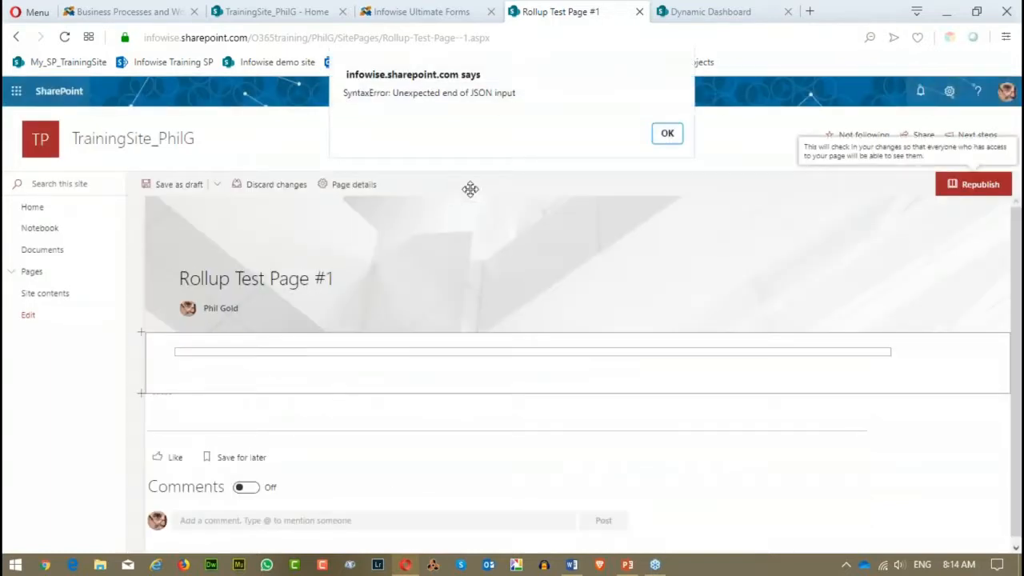
{"action": "left_click", "coordinate": [667, 134]}
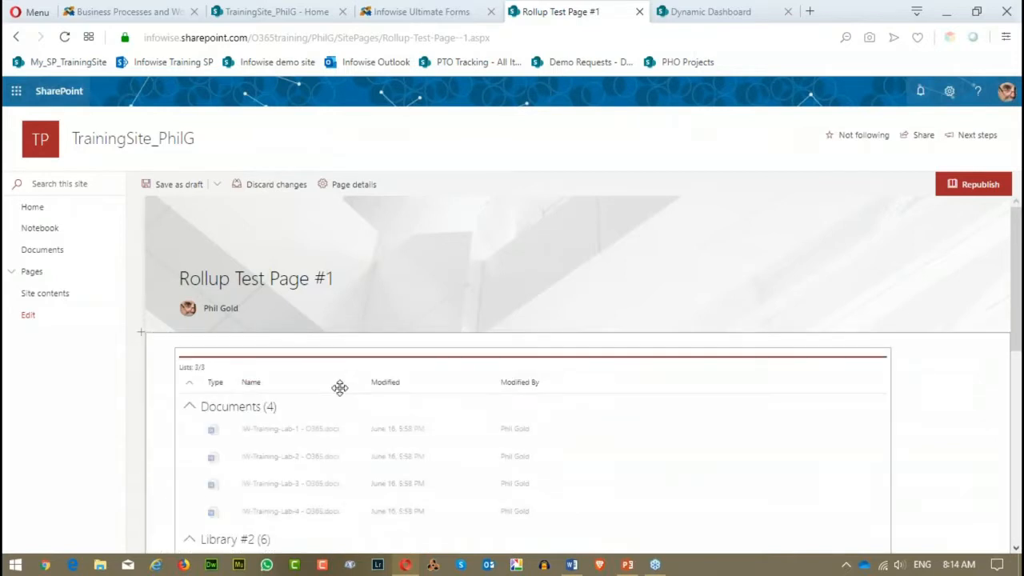
{"action": "scroll", "coordinate": [907, 408], "scroll_direction": "down", "scroll_amount": 4}
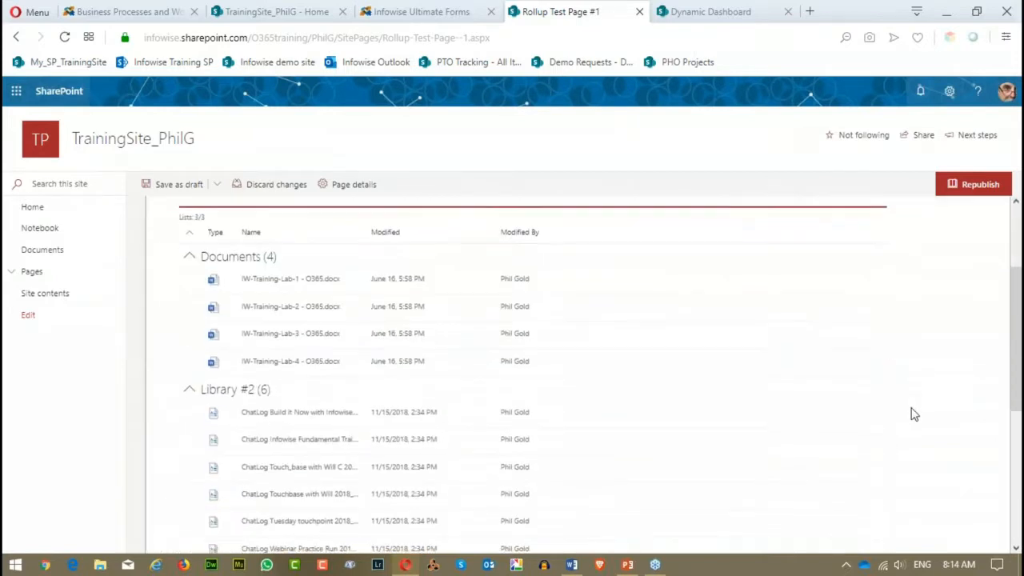
{"action": "scroll", "coordinate": [912, 420], "scroll_direction": "down", "scroll_amount": 2}
{"action": "scroll", "coordinate": [455, 311], "scroll_direction": "up", "scroll_amount": 6}
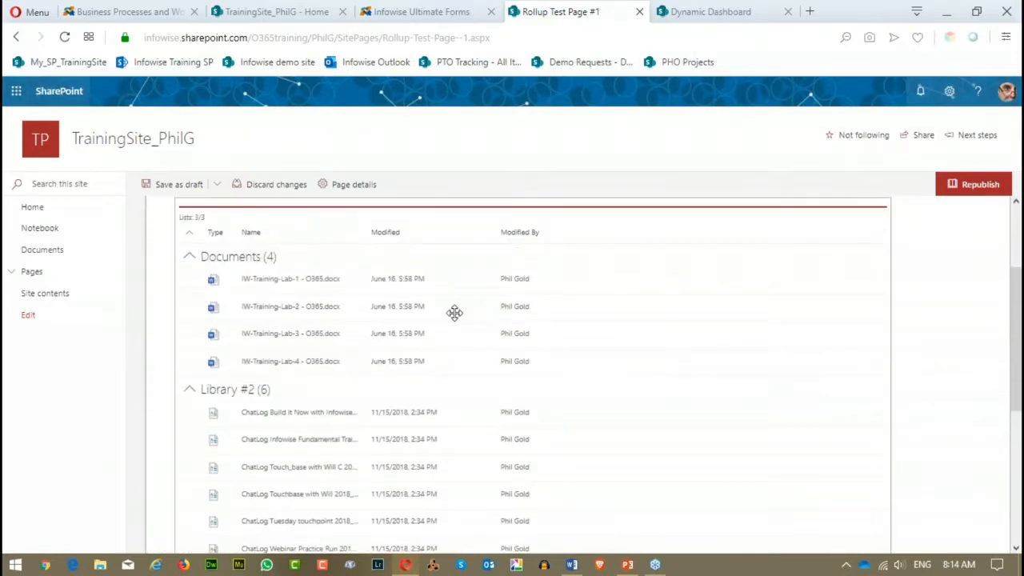
{"action": "left_click", "coordinate": [968, 400]}
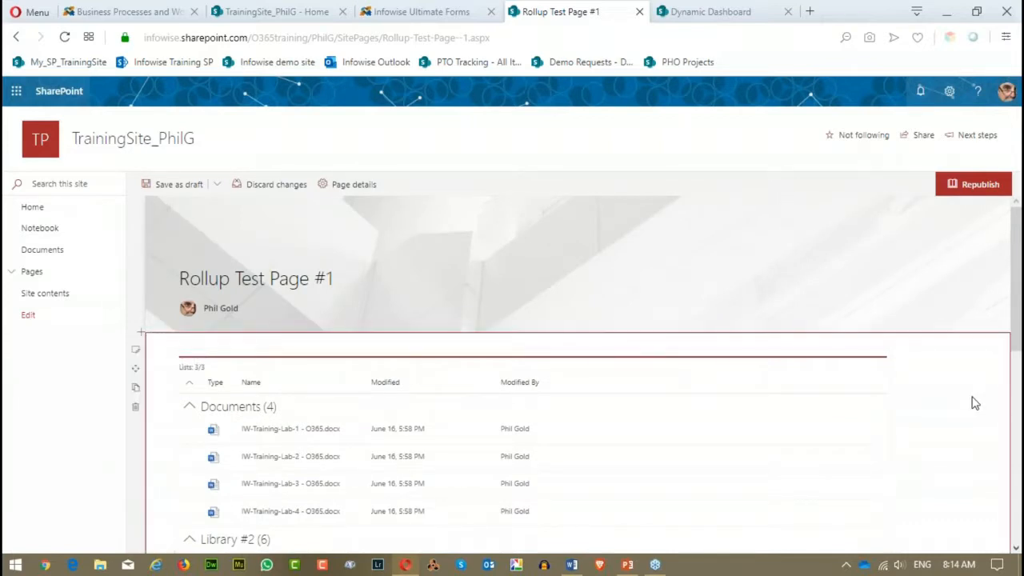
{"action": "scroll", "coordinate": [973, 408], "scroll_direction": "down", "scroll_amount": 1}
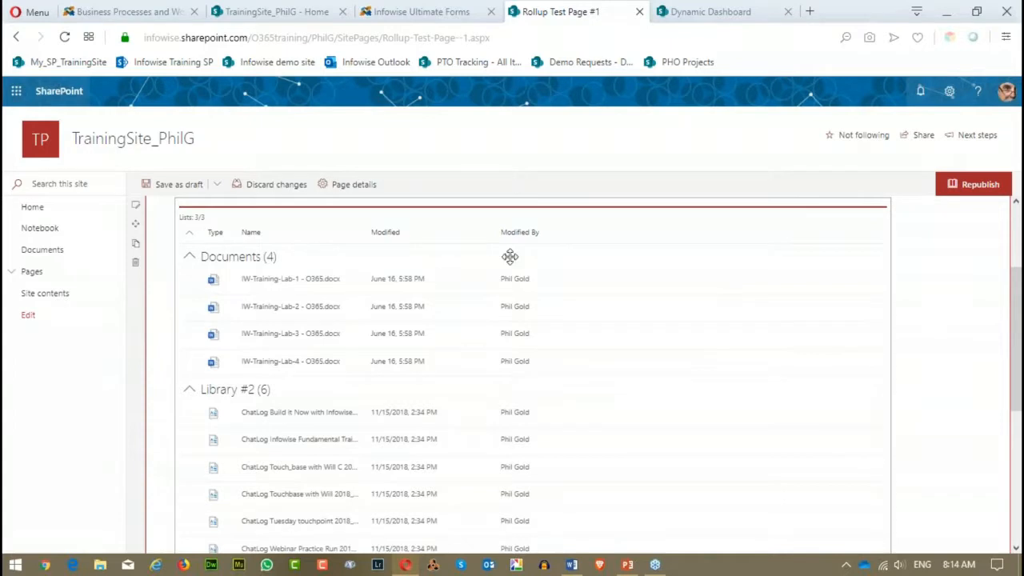
{"action": "left_click", "coordinate": [986, 187]}
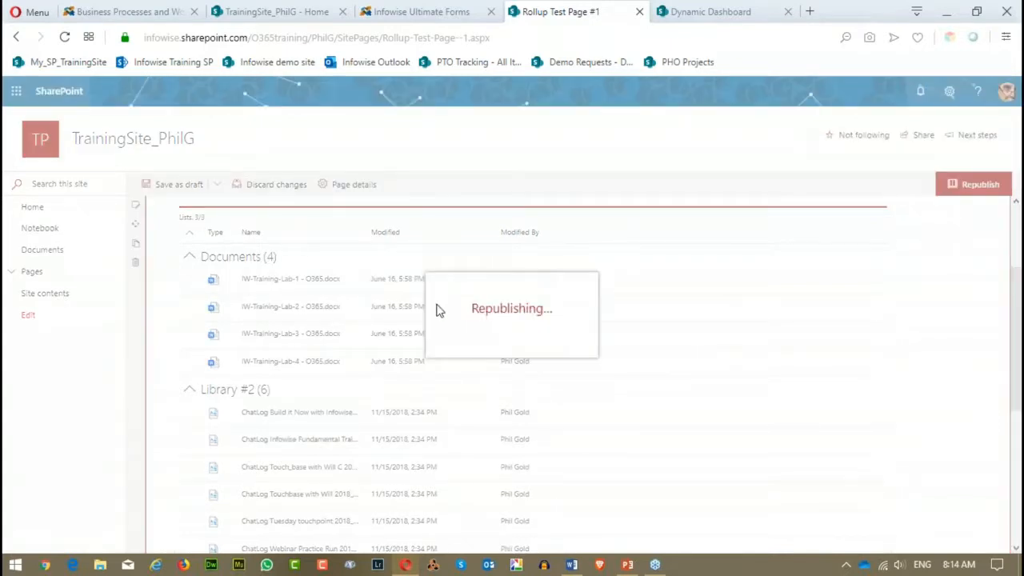
{"action": "left_click", "coordinate": [668, 130]}
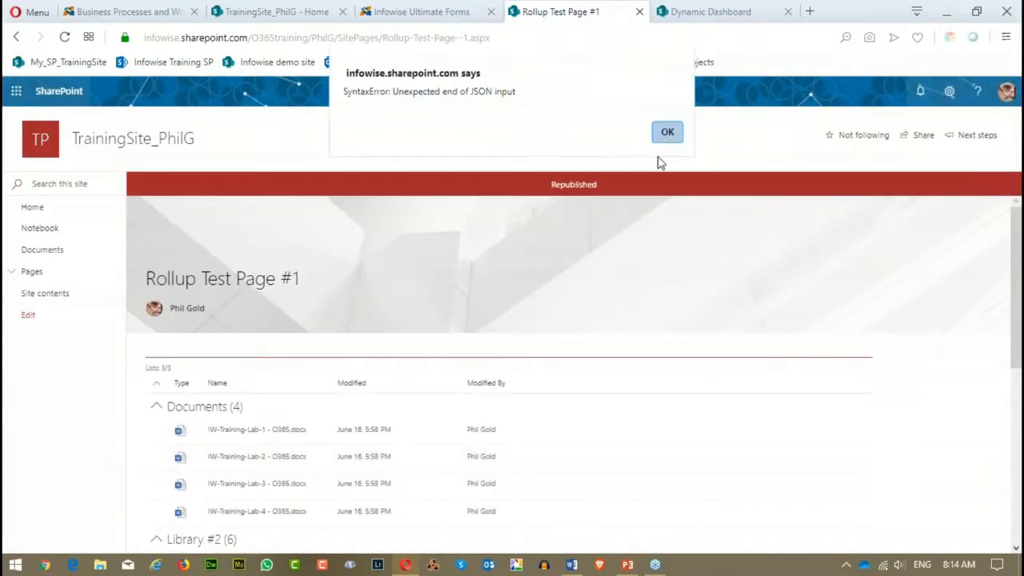
Step: Collapse the Documents, Library #2 and Library #3 groups in the published rollup, and expand them again
{"action": "scroll", "coordinate": [287, 366], "scroll_direction": "down", "scroll_amount": 2}
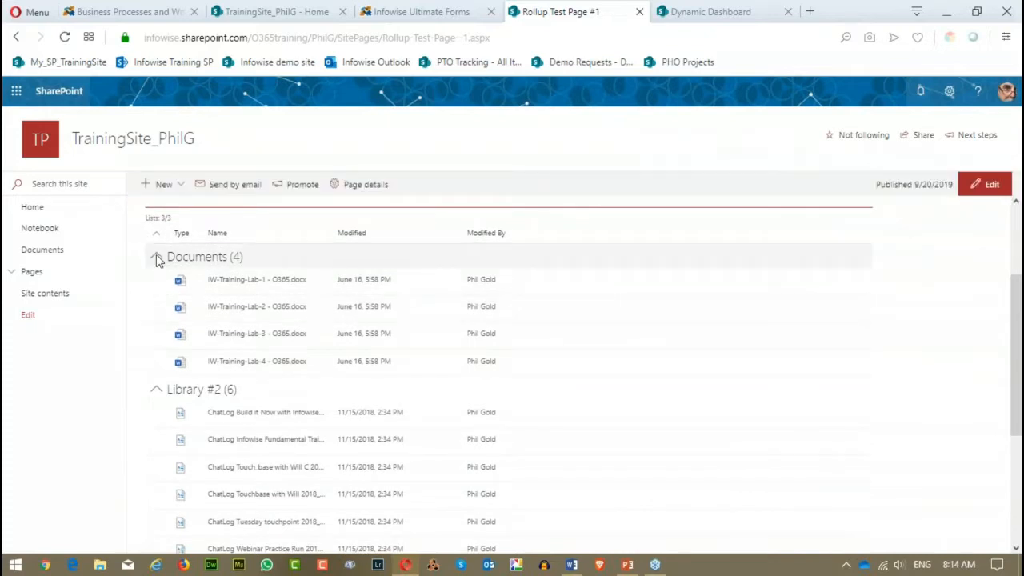
{"action": "left_click", "coordinate": [156, 256]}
{"action": "left_click", "coordinate": [157, 281]}
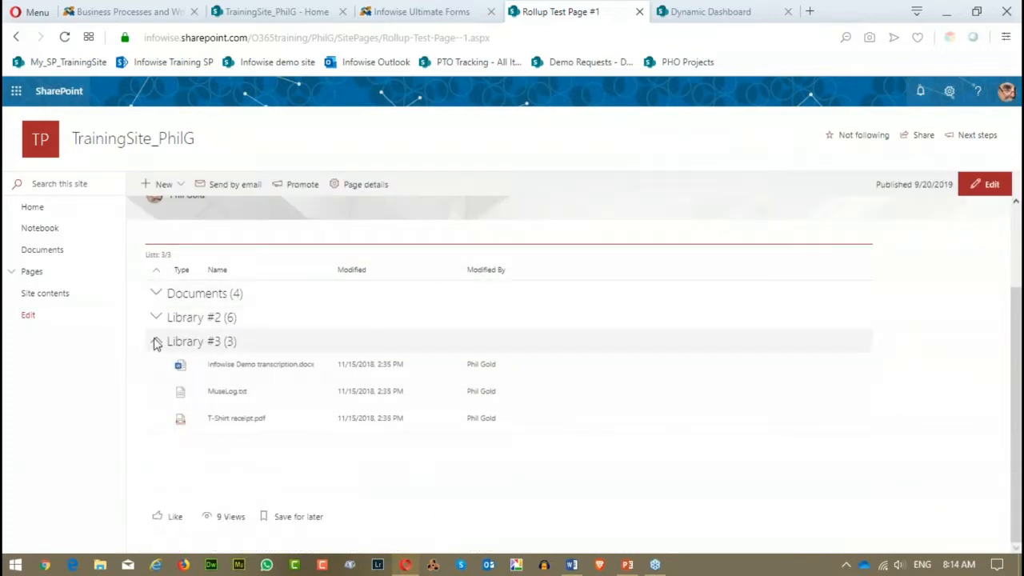
{"action": "left_click", "coordinate": [156, 342]}
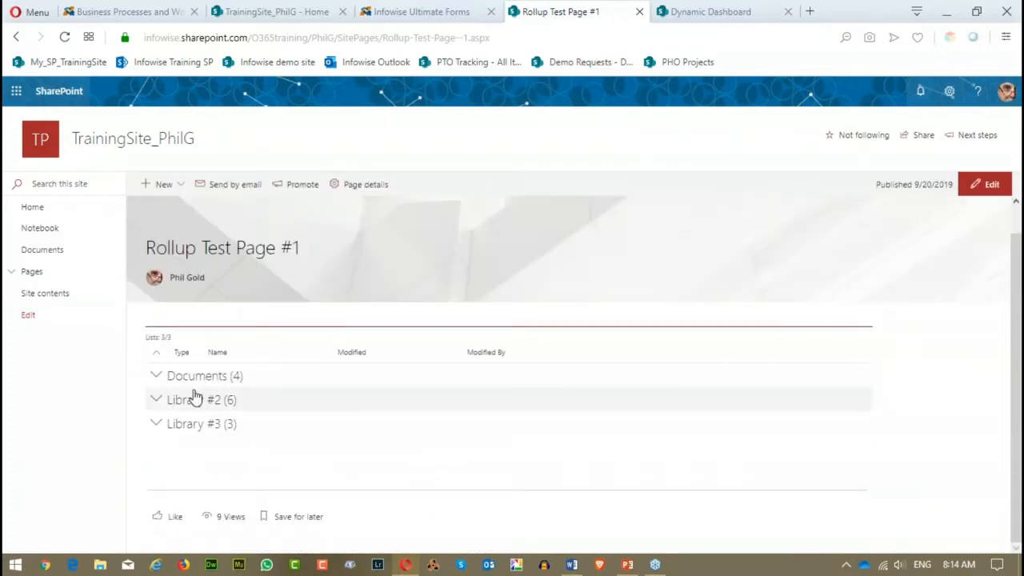
{"action": "left_click", "coordinate": [156, 424]}
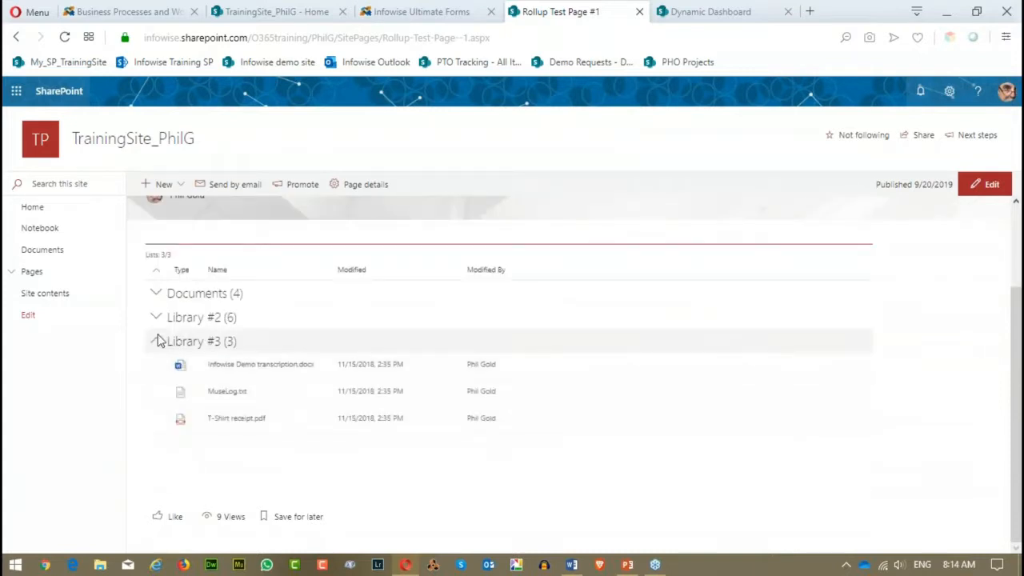
{"action": "left_click", "coordinate": [156, 315]}
{"action": "left_click", "coordinate": [156, 257]}
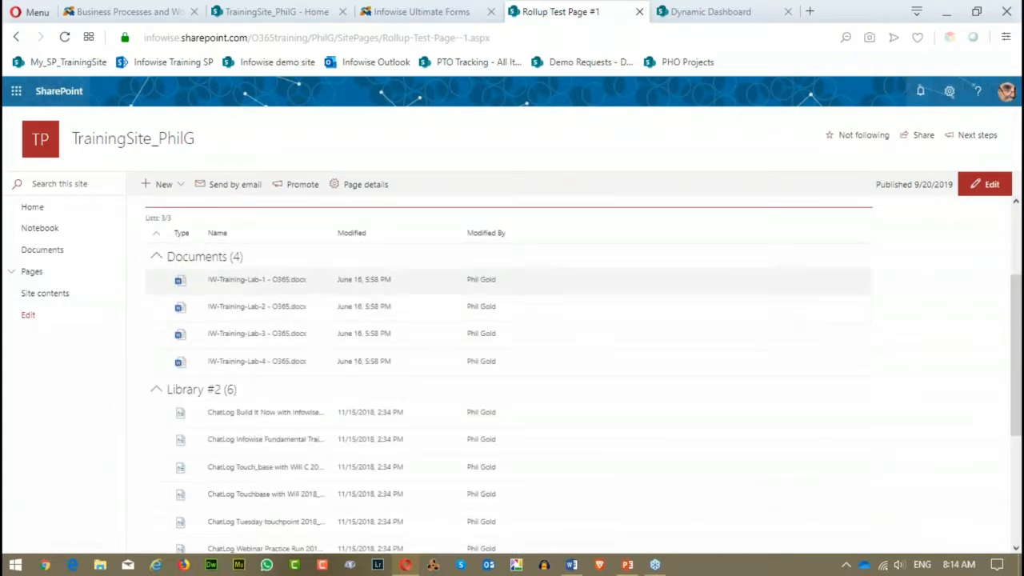
Step: Examine the files listed under Documents, Library #2 and Library #3 in the published rollup
{"action": "scroll", "coordinate": [263, 292], "scroll_direction": "down", "scroll_amount": 3}
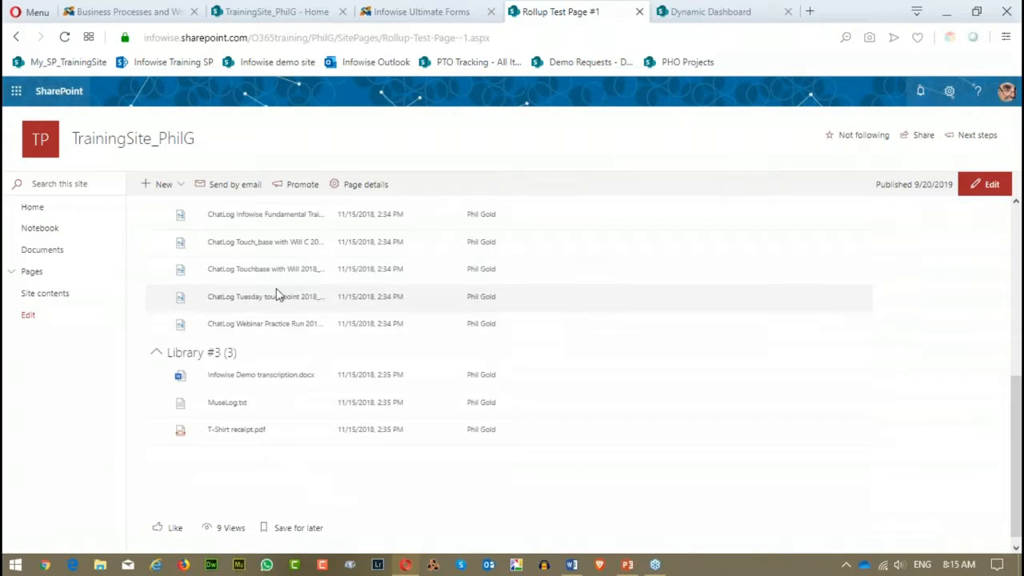
{"action": "scroll", "coordinate": [288, 320], "scroll_direction": "up", "scroll_amount": 3}
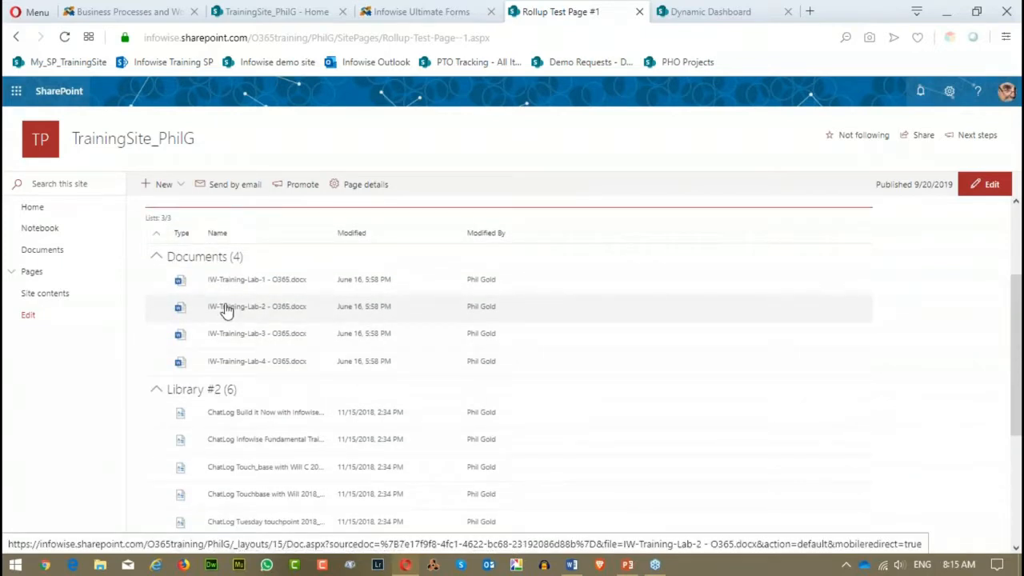
{"action": "scroll", "coordinate": [633, 342], "scroll_direction": "down", "scroll_amount": 2}
{"action": "scroll", "coordinate": [502, 360], "scroll_direction": "up", "scroll_amount": 1}
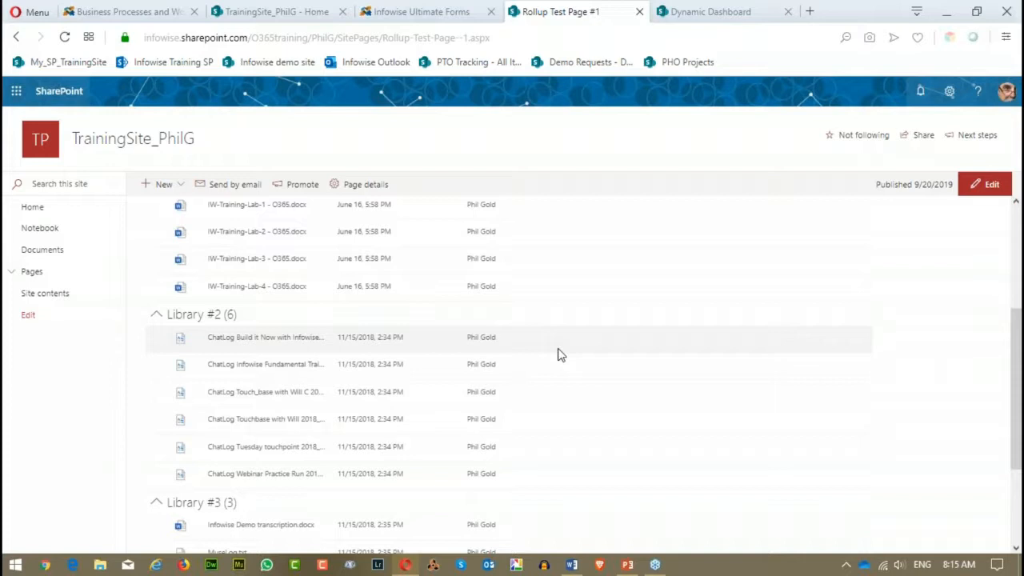
{"action": "scroll", "coordinate": [372, 359], "scroll_direction": "up", "scroll_amount": 2}
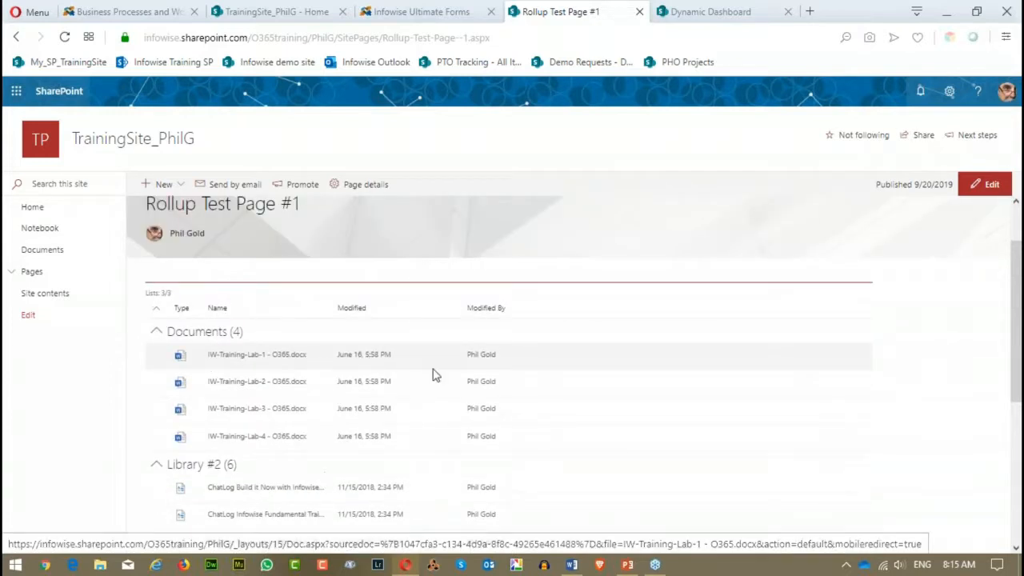
{"action": "scroll", "coordinate": [435, 376], "scroll_direction": "down", "scroll_amount": 3}
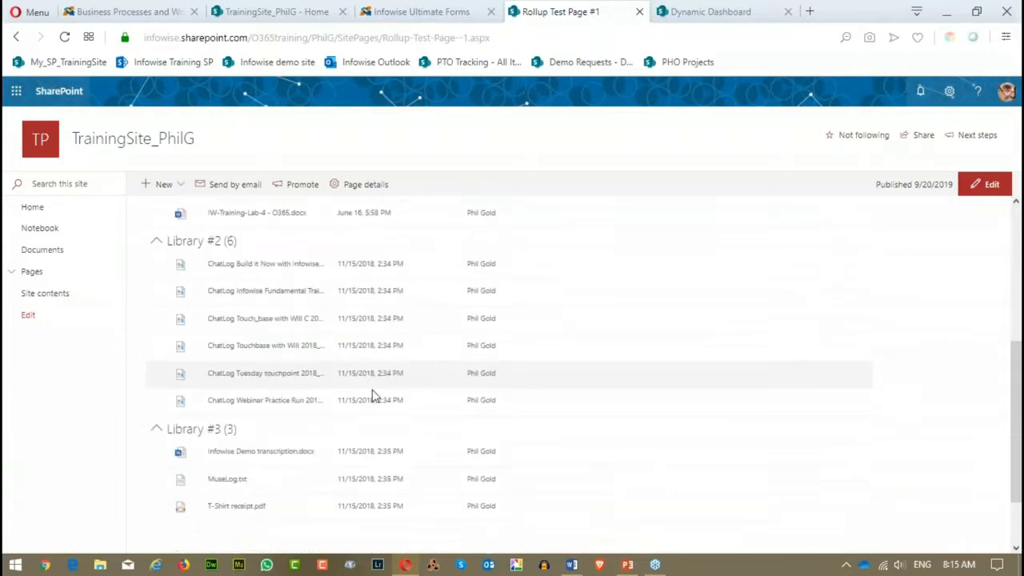
{"action": "scroll", "coordinate": [528, 380], "scroll_direction": "up", "scroll_amount": 3}
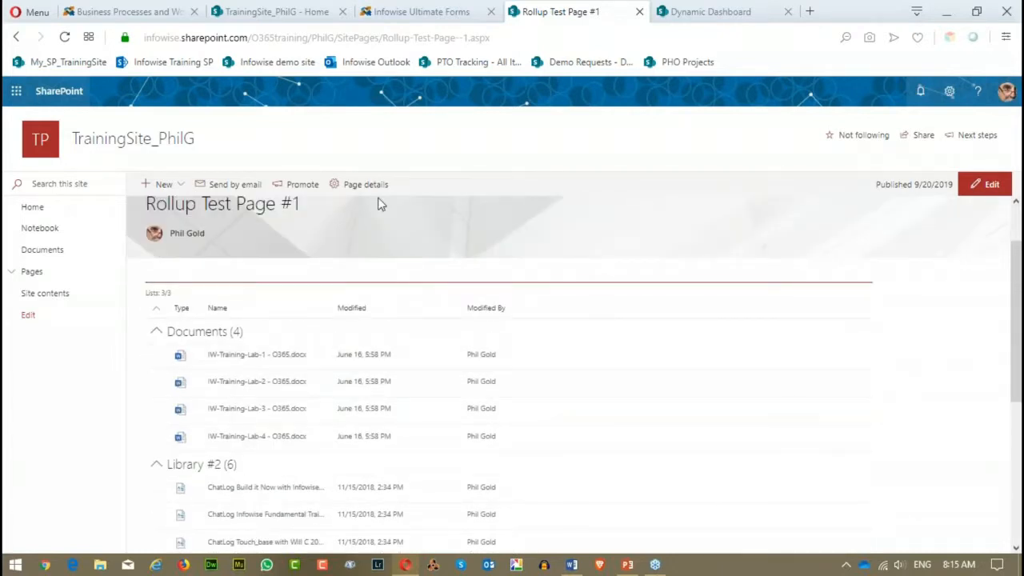
Step: Switch to Infowise Ultimate Forms and open the Cross site rollup for editing to view its general settings
{"action": "left_click", "coordinate": [448, 13]}
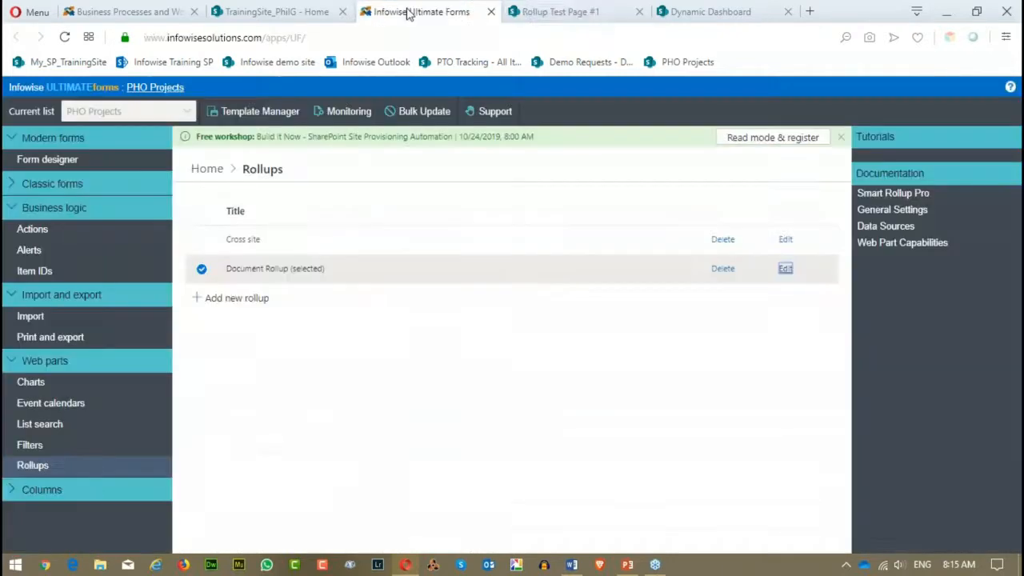
{"action": "left_click", "coordinate": [242, 239]}
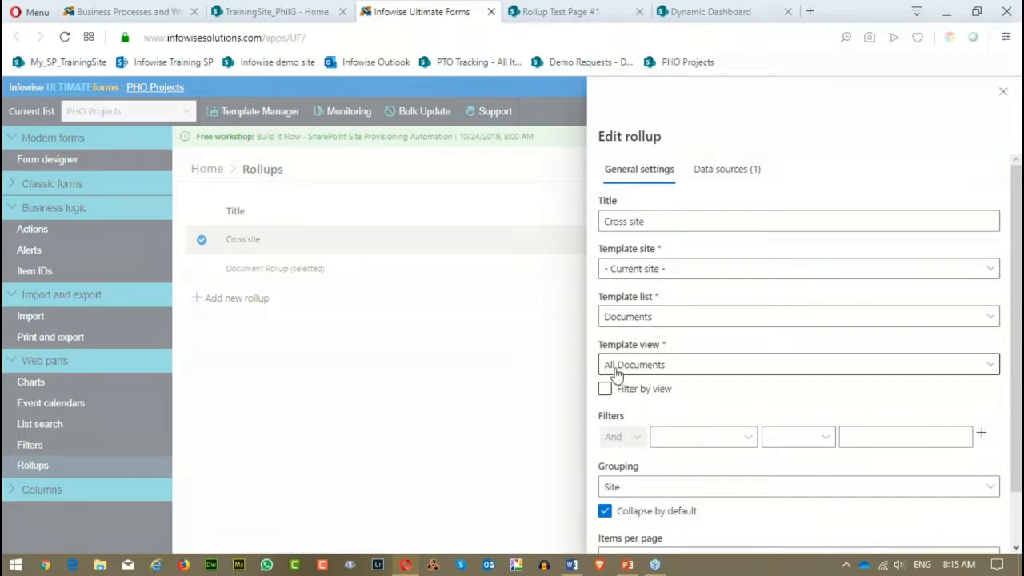
Step: Review the Cross site rollup's general settings and its data source, including the base type options, and close the rollup without saving
{"action": "scroll", "coordinate": [713, 368], "scroll_direction": "down", "scroll_amount": 2}
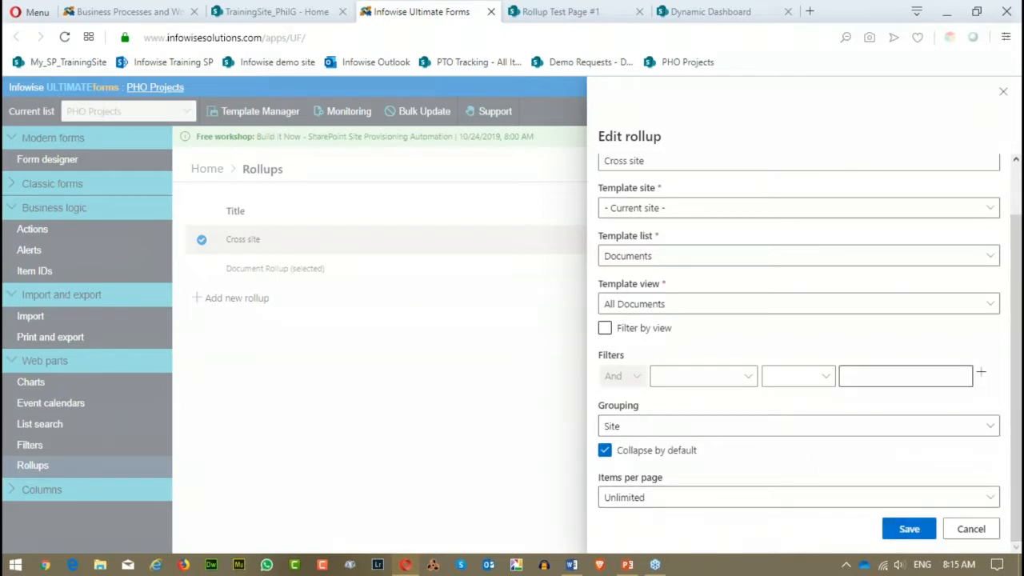
{"action": "scroll", "coordinate": [902, 361], "scroll_direction": "up", "scroll_amount": 2}
{"action": "left_click", "coordinate": [721, 171]}
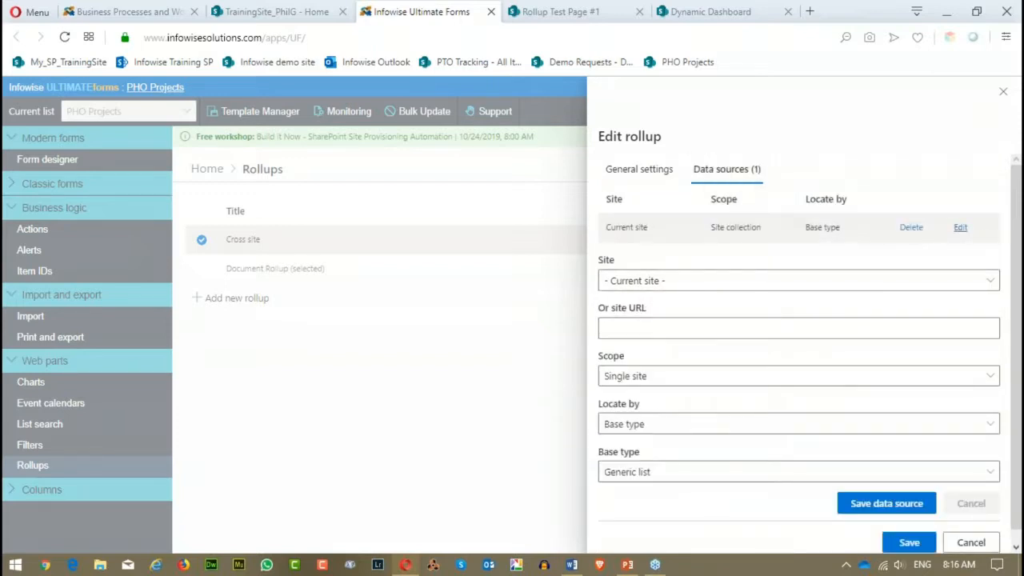
{"action": "left_click", "coordinate": [959, 227]}
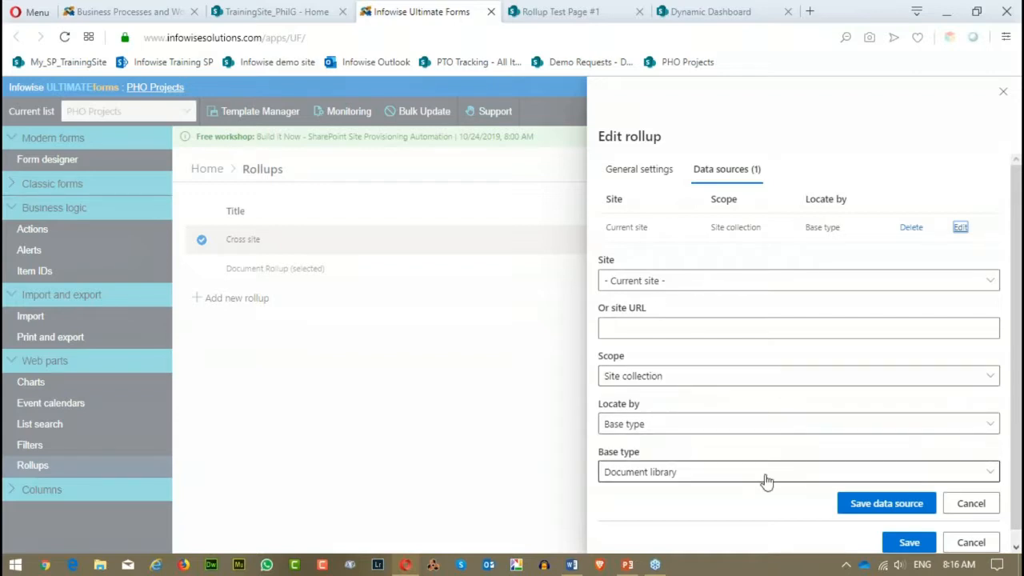
{"action": "left_click", "coordinate": [989, 473]}
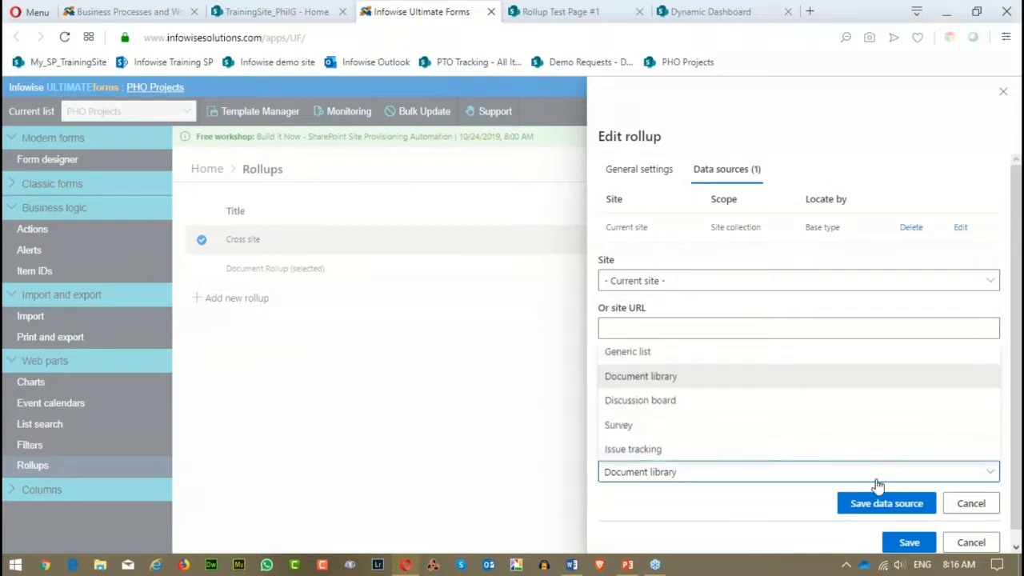
{"action": "left_click", "coordinate": [700, 387]}
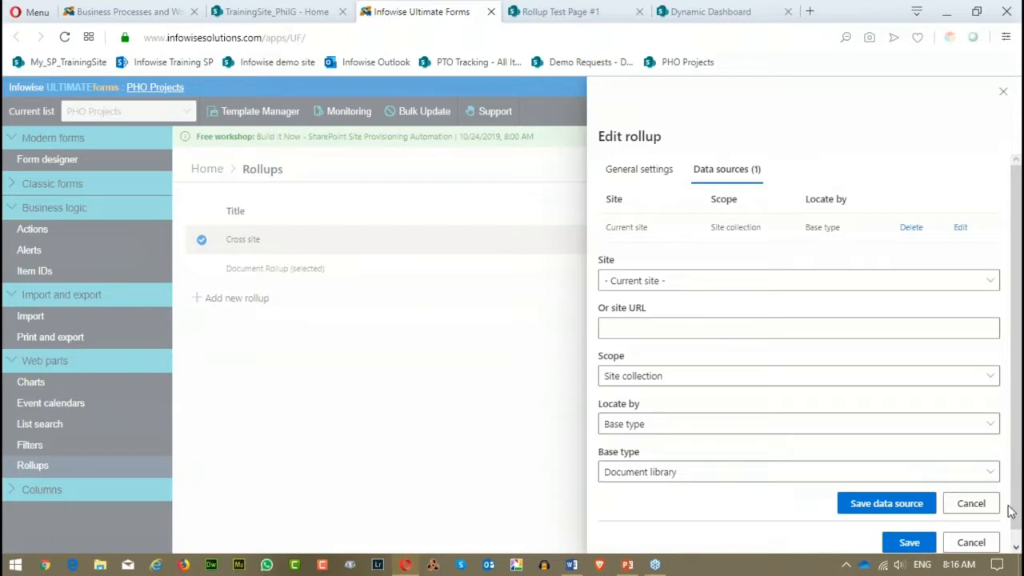
{"action": "left_click", "coordinate": [977, 543]}
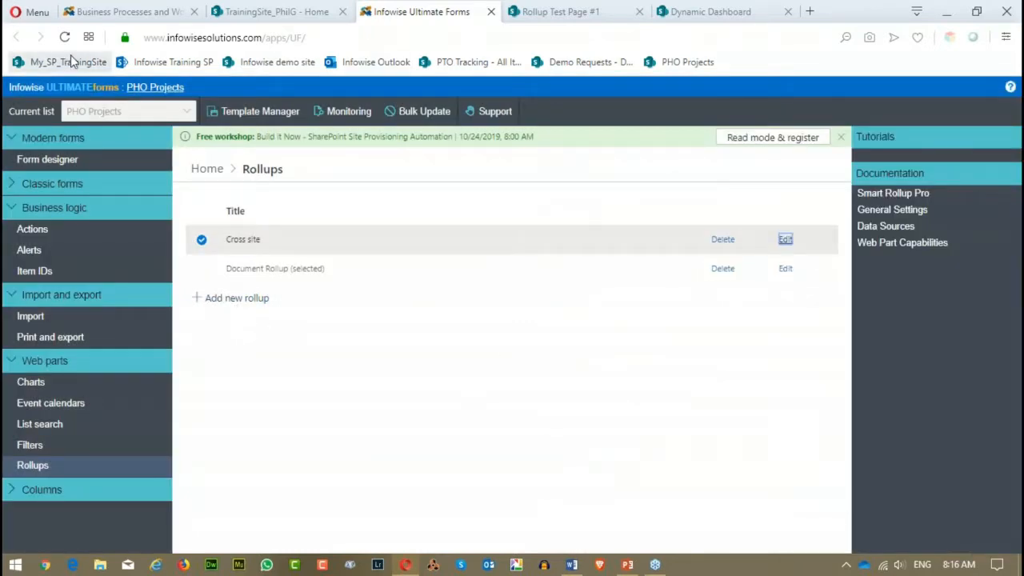
Step: Switch to Rollup Test Page #1 in SharePoint and put the page in edit mode, dismissing the script alert
{"action": "left_click", "coordinate": [596, 14]}
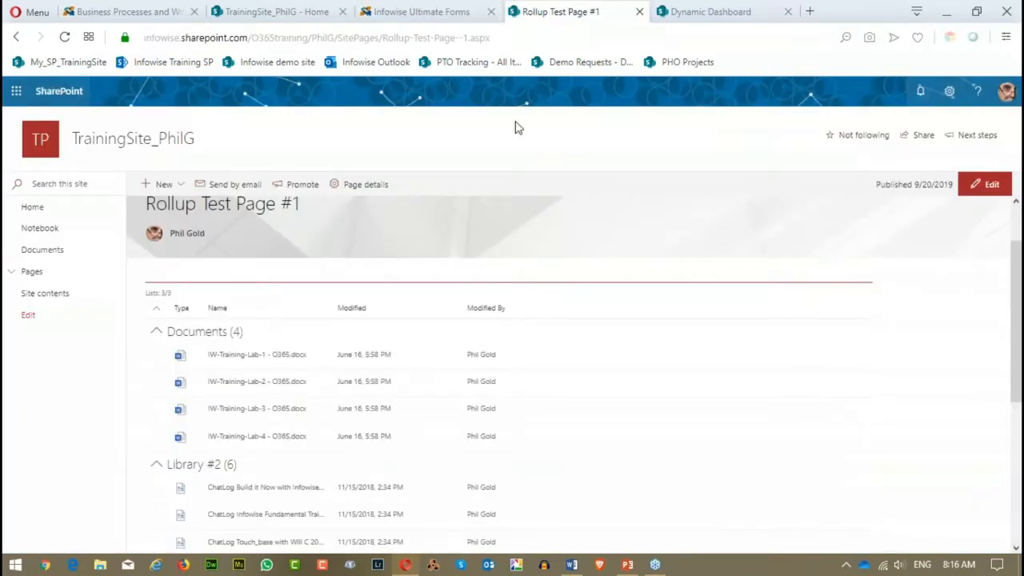
{"action": "scroll", "coordinate": [362, 304], "scroll_direction": "down", "scroll_amount": 4}
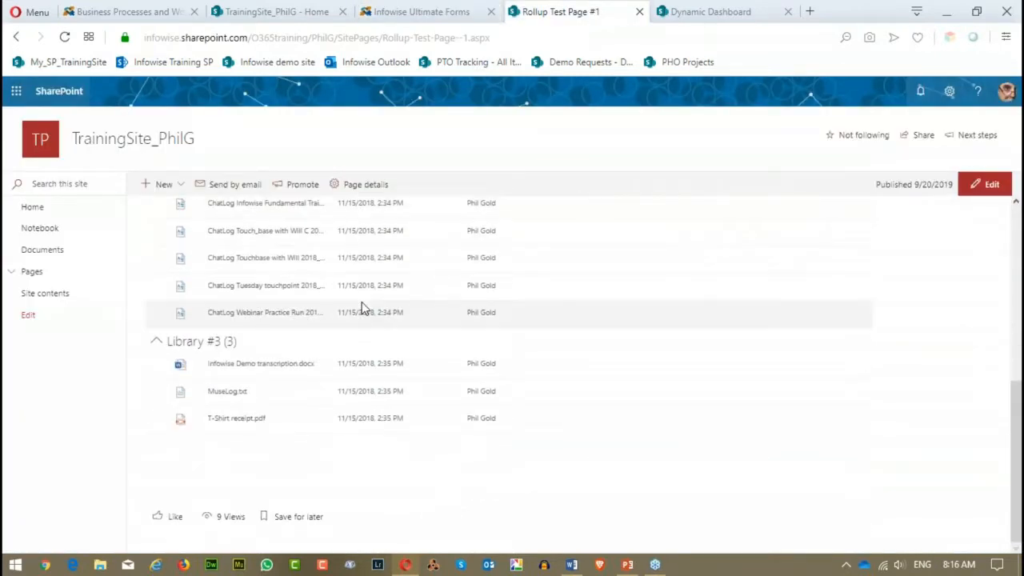
{"action": "scroll", "coordinate": [456, 296], "scroll_direction": "up", "scroll_amount": 5}
{"action": "left_click", "coordinate": [999, 183]}
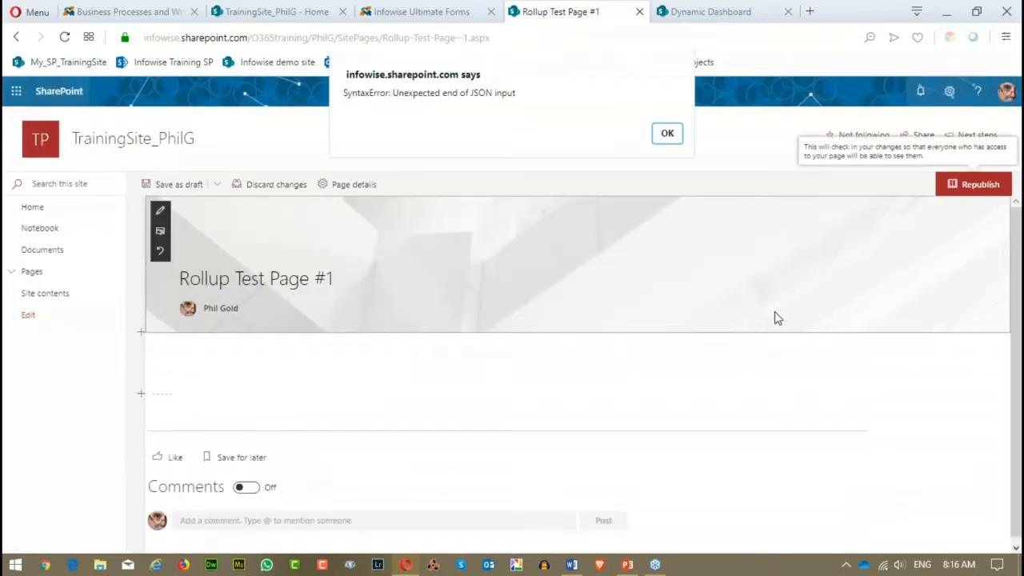
{"action": "left_click", "coordinate": [667, 133]}
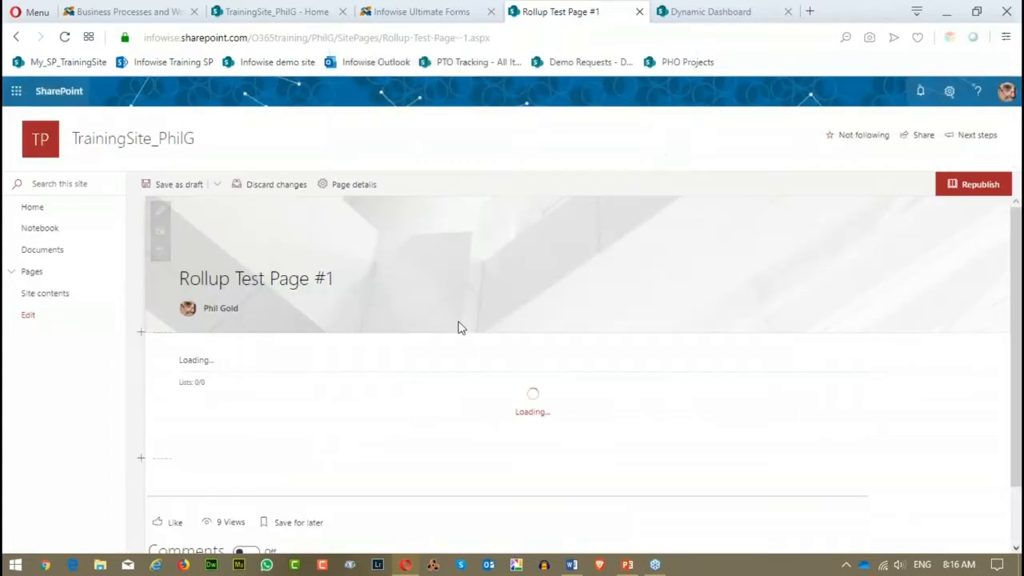
{"action": "scroll", "coordinate": [616, 413], "scroll_direction": "down", "scroll_amount": 6}
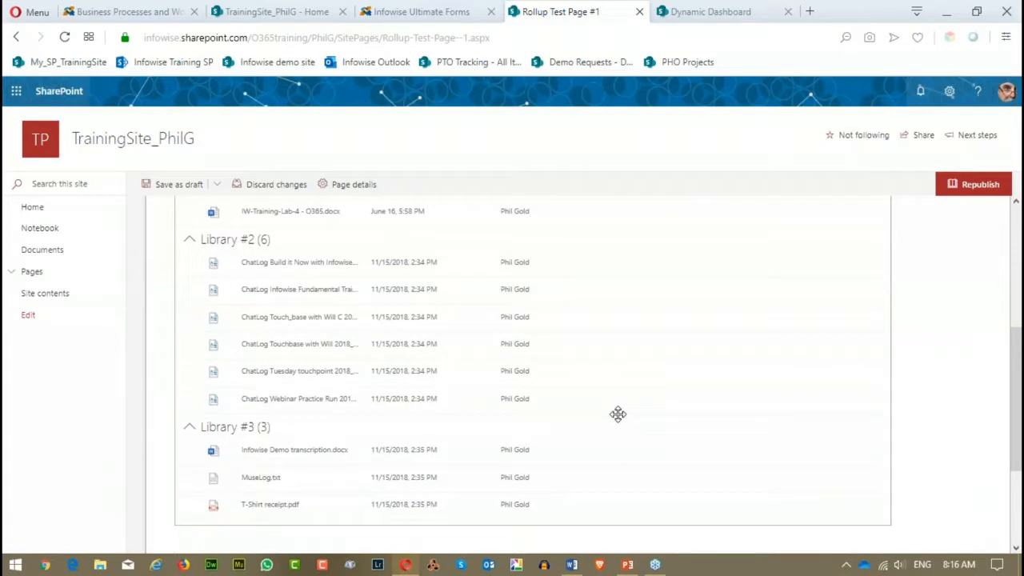
{"action": "scroll", "coordinate": [547, 300], "scroll_direction": "up", "scroll_amount": 4}
{"action": "scroll", "coordinate": [544, 320], "scroll_direction": "up", "scroll_amount": 2}
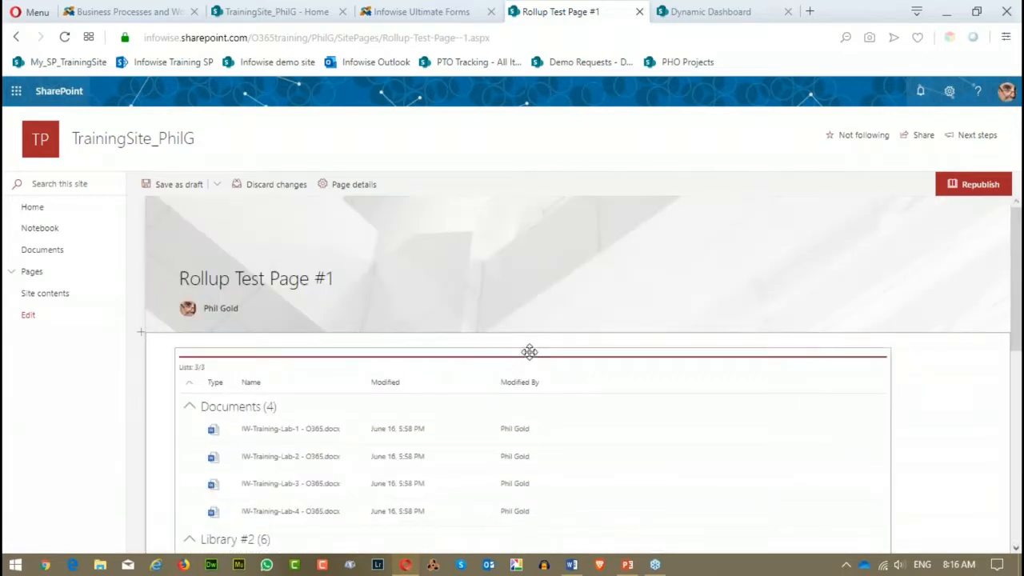
Step: Add an Infowise Rollup web part above the existing document rollup on the page
{"action": "left_click", "coordinate": [534, 342]}
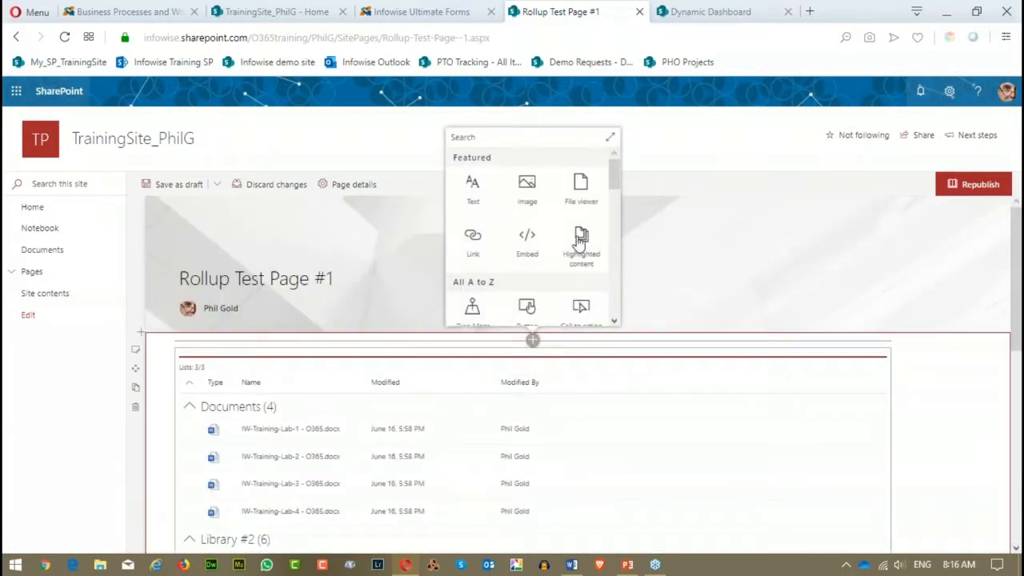
{"action": "scroll", "coordinate": [569, 208], "scroll_direction": "down", "scroll_amount": 3}
{"action": "scroll", "coordinate": [606, 220], "scroll_direction": "down", "scroll_amount": 3}
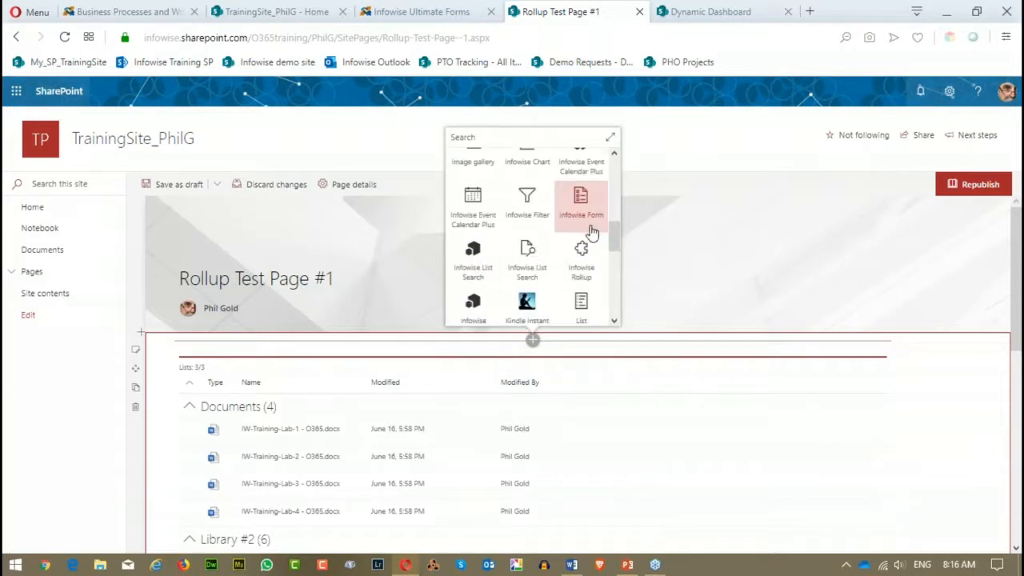
{"action": "left_click", "coordinate": [585, 255]}
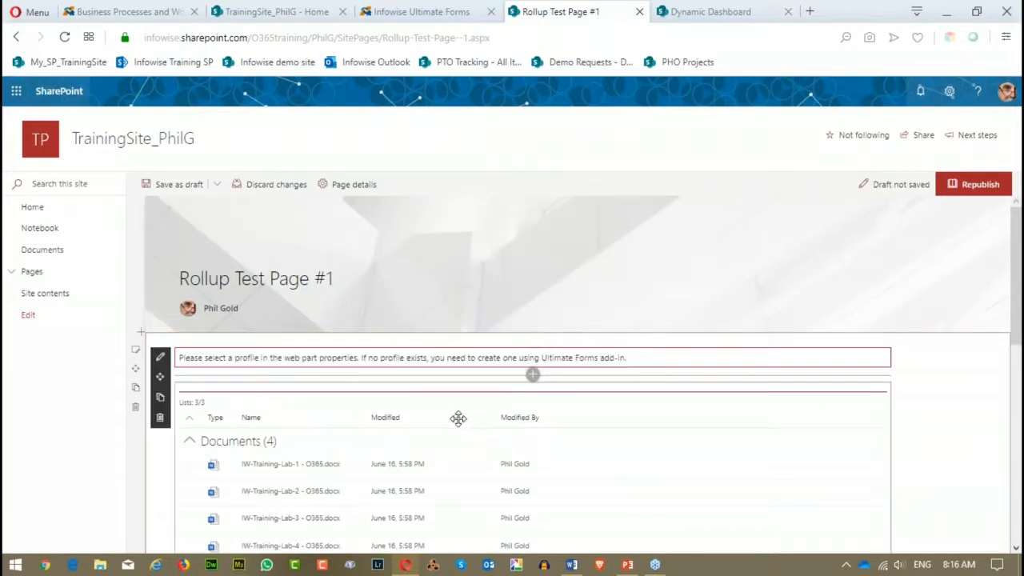
Step: Choose the Cross site profile for the new rollup web part and republish the page, dismissing the script alert
{"action": "left_click", "coordinate": [161, 359]}
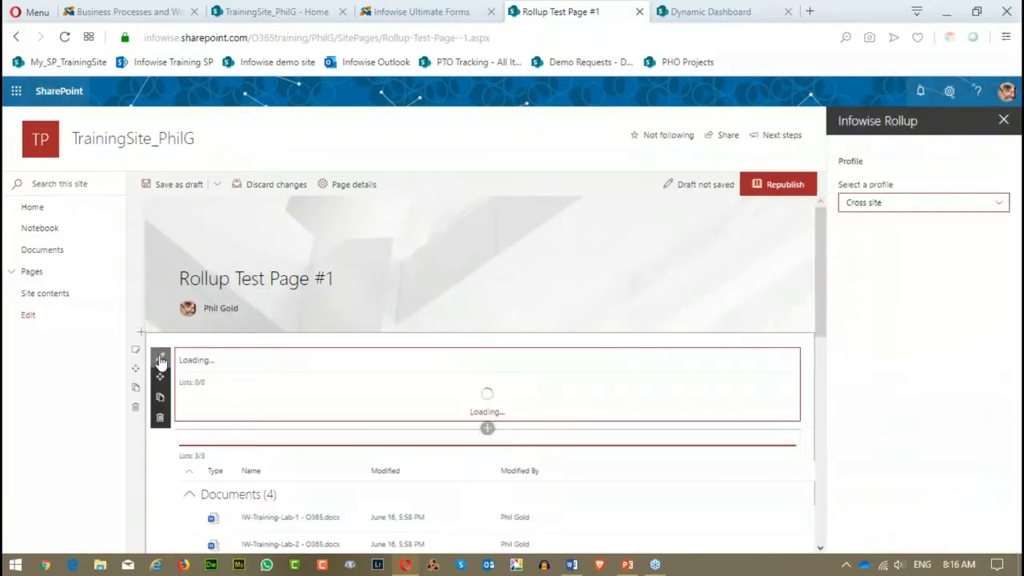
{"action": "left_click", "coordinate": [907, 206]}
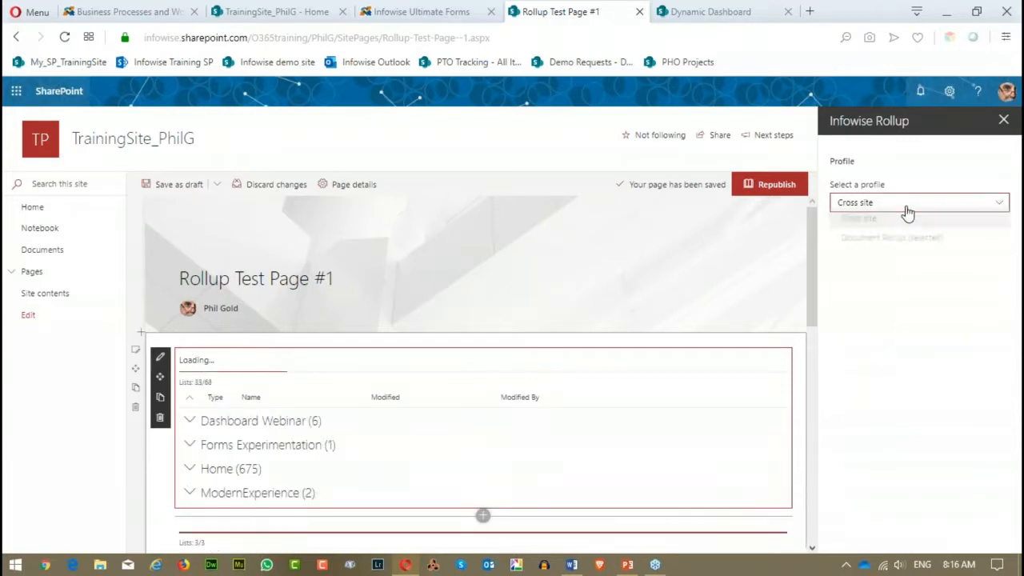
{"action": "left_click", "coordinate": [855, 206]}
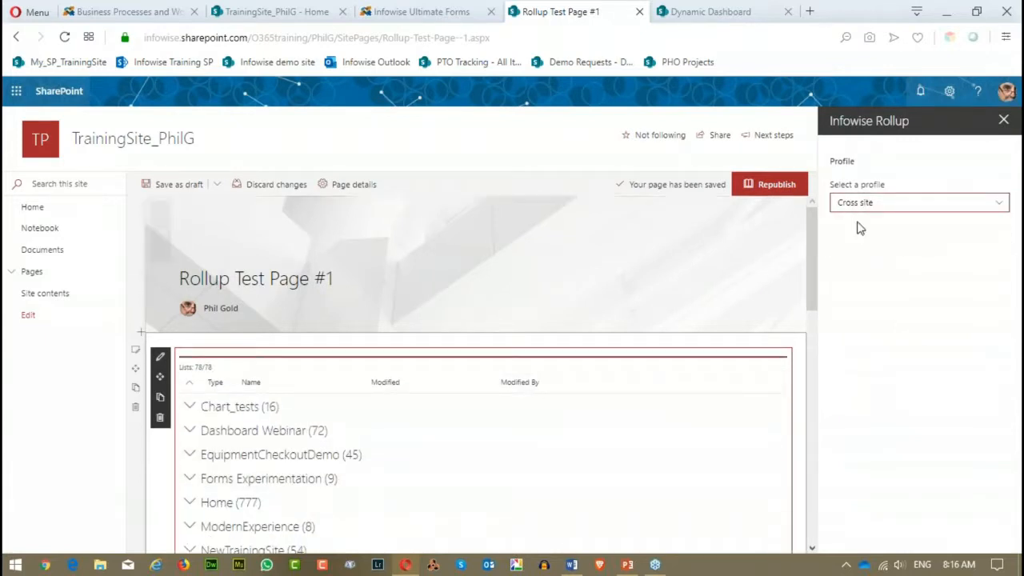
{"action": "left_click", "coordinate": [1002, 121]}
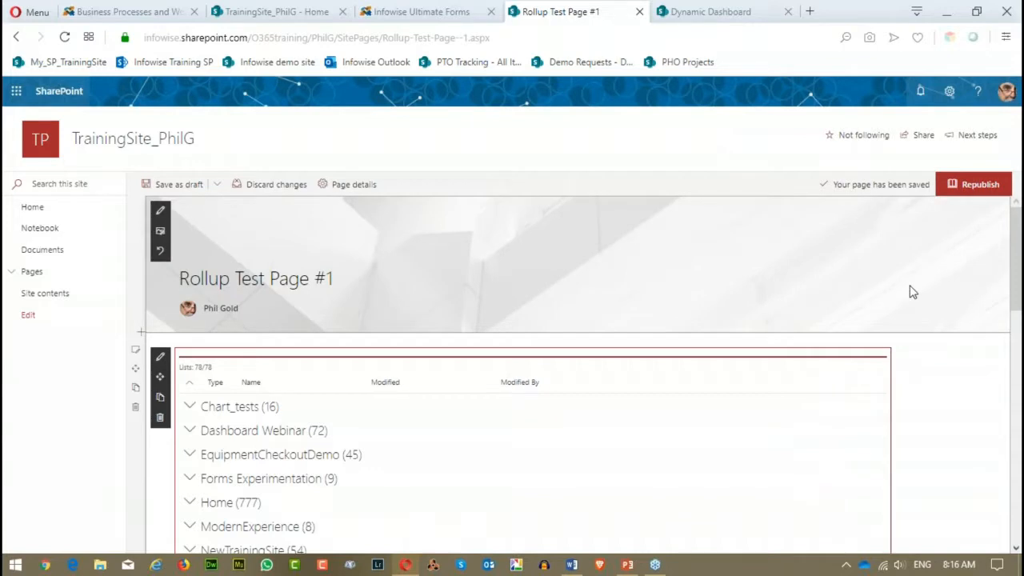
{"action": "left_click", "coordinate": [992, 186]}
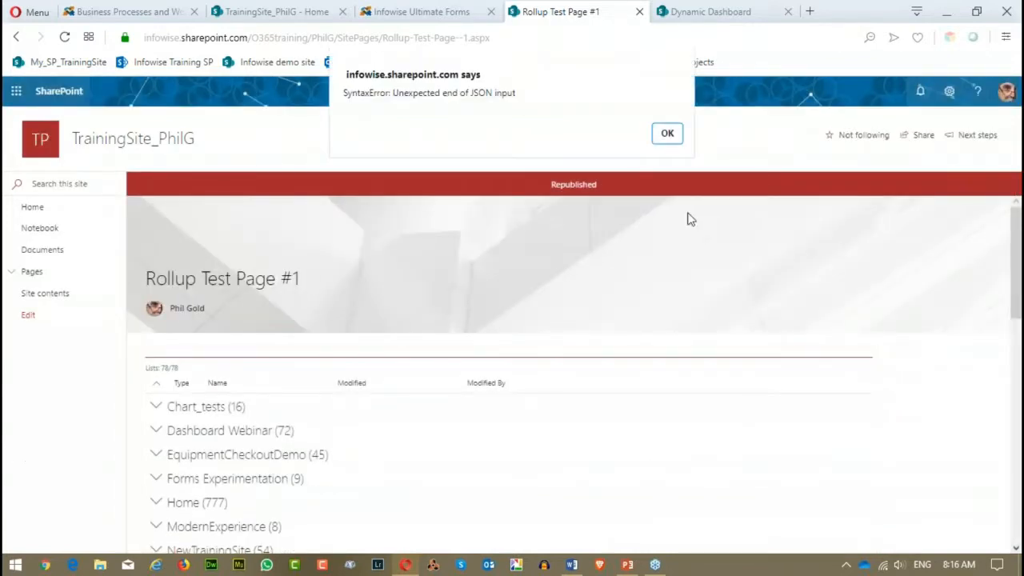
{"action": "left_click", "coordinate": [652, 133]}
Step: Examine the site groups in the published cross-site rollup, expanding PTO Tracking to look through its files
{"action": "scroll", "coordinate": [342, 354], "scroll_direction": "down", "scroll_amount": 2}
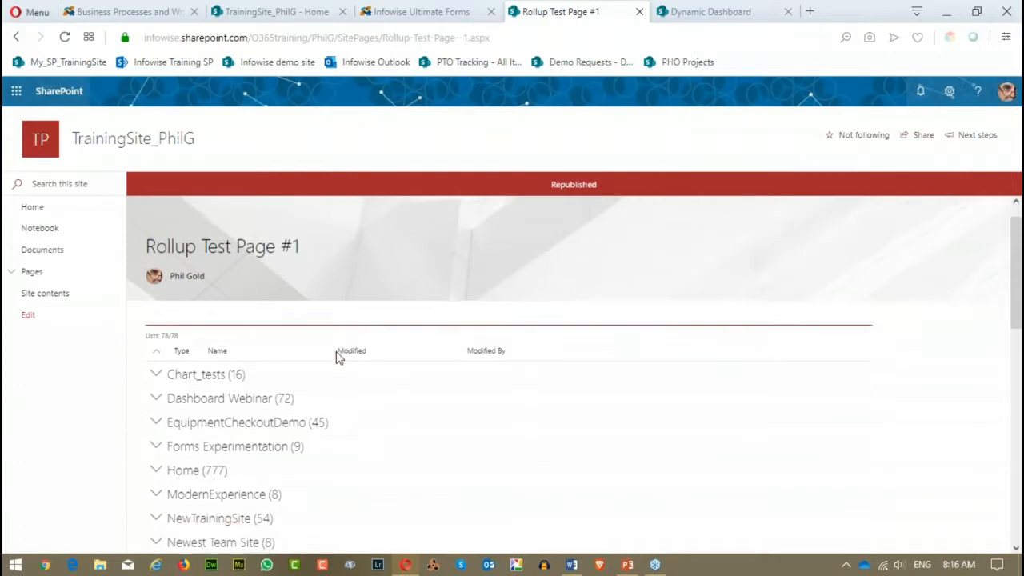
{"action": "scroll", "coordinate": [240, 344], "scroll_direction": "down", "scroll_amount": 2}
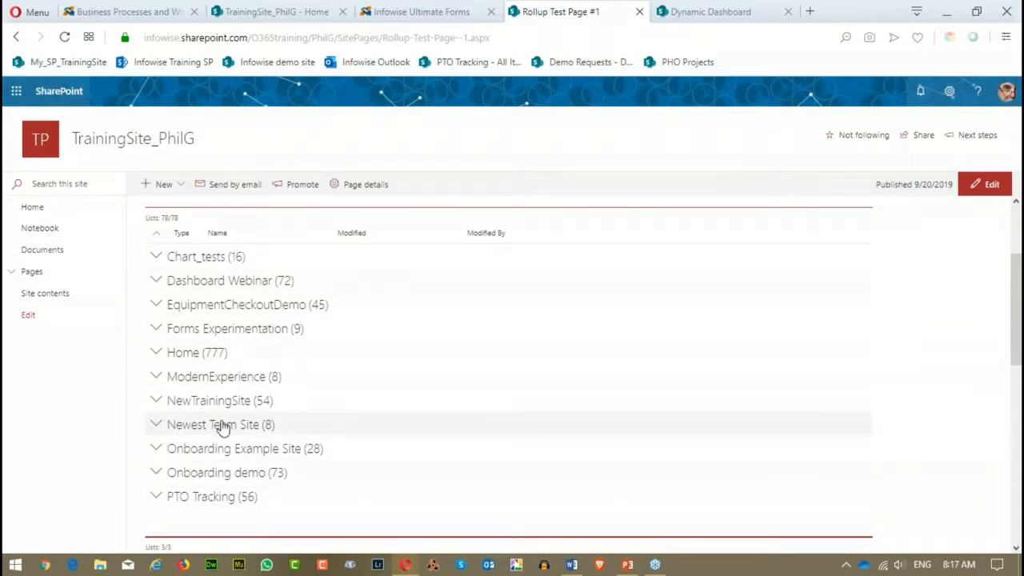
{"action": "left_click", "coordinate": [156, 499]}
{"action": "scroll", "coordinate": [448, 443], "scroll_direction": "down", "scroll_amount": 5}
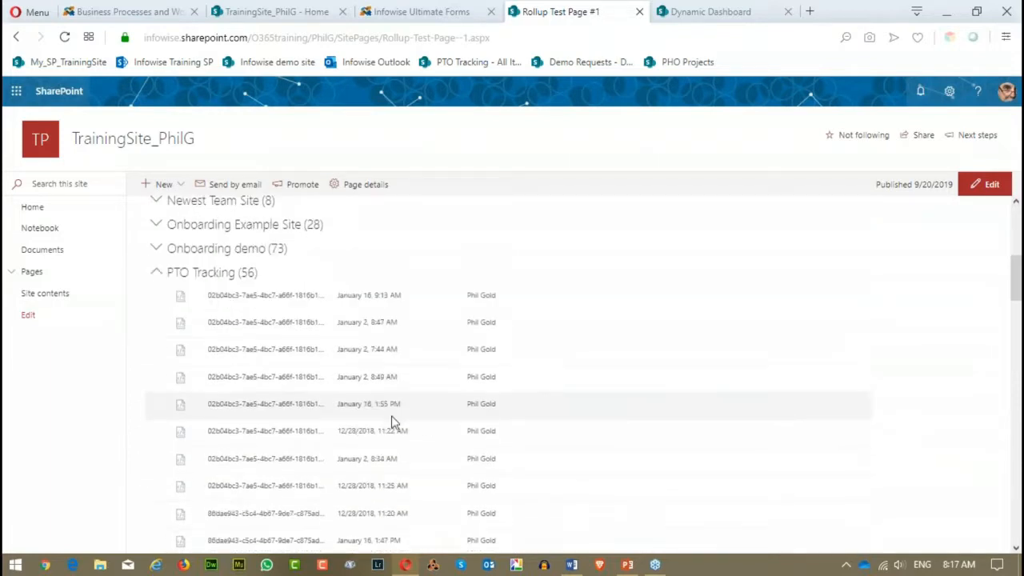
{"action": "scroll", "coordinate": [332, 408], "scroll_direction": "down", "scroll_amount": 10}
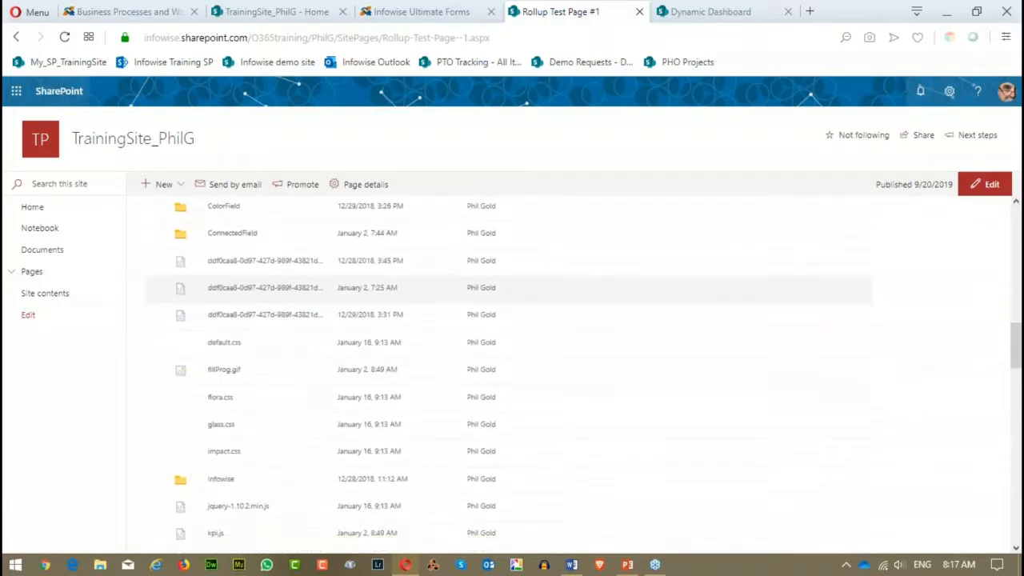
{"action": "scroll", "coordinate": [240, 437], "scroll_direction": "up", "scroll_amount": 15}
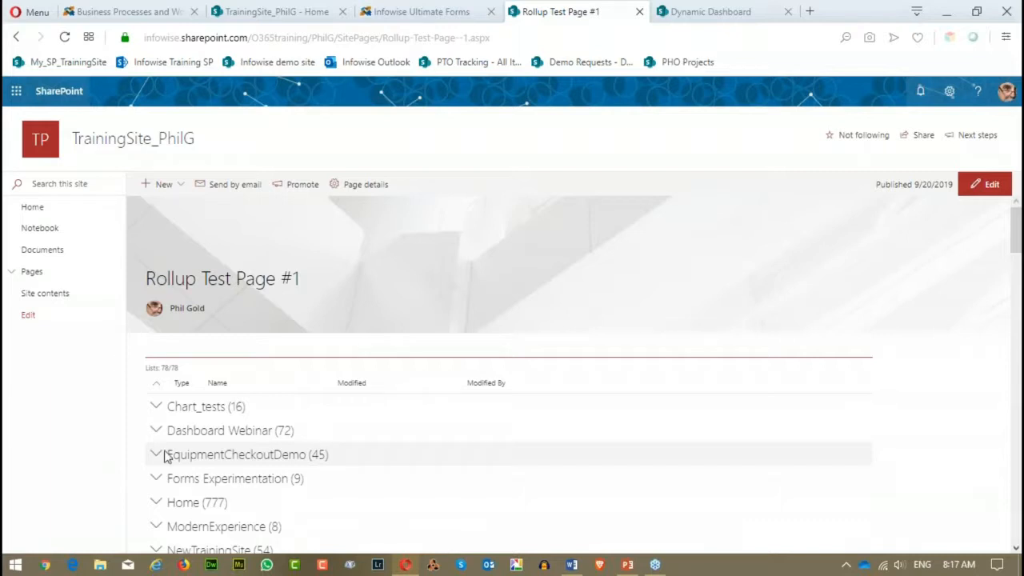
Step: Switch to Infowise Ultimate Forms and reopen the Cross site rollup for editing, checking its data sources and returning to its general settings
{"action": "left_click", "coordinate": [399, 13]}
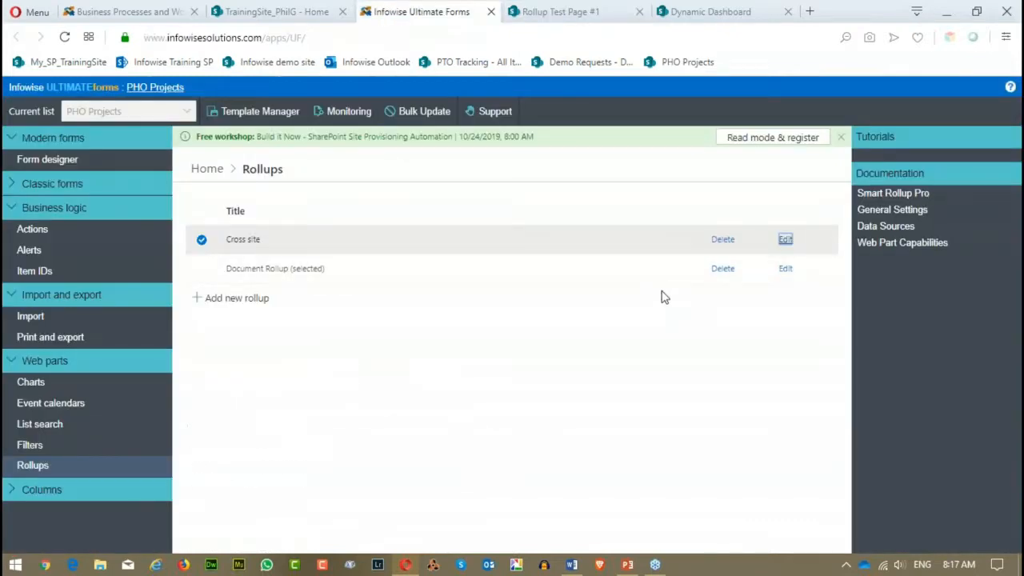
{"action": "left_click", "coordinate": [783, 241]}
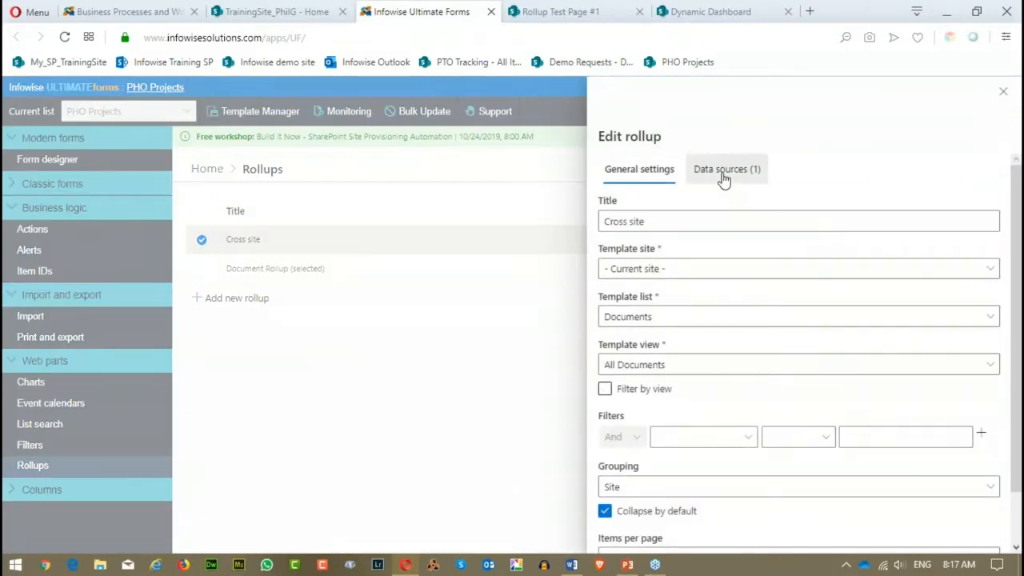
{"action": "left_click", "coordinate": [722, 171]}
{"action": "left_click", "coordinate": [643, 173]}
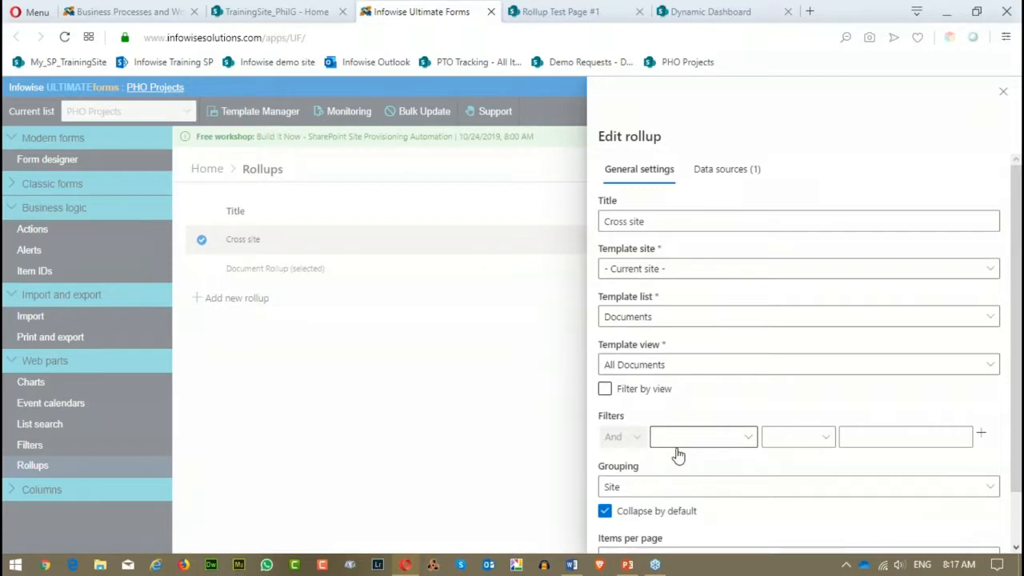
Step: Add a filter condition on the Created column with the equals operator to the Cross site rollup
{"action": "left_click", "coordinate": [750, 438]}
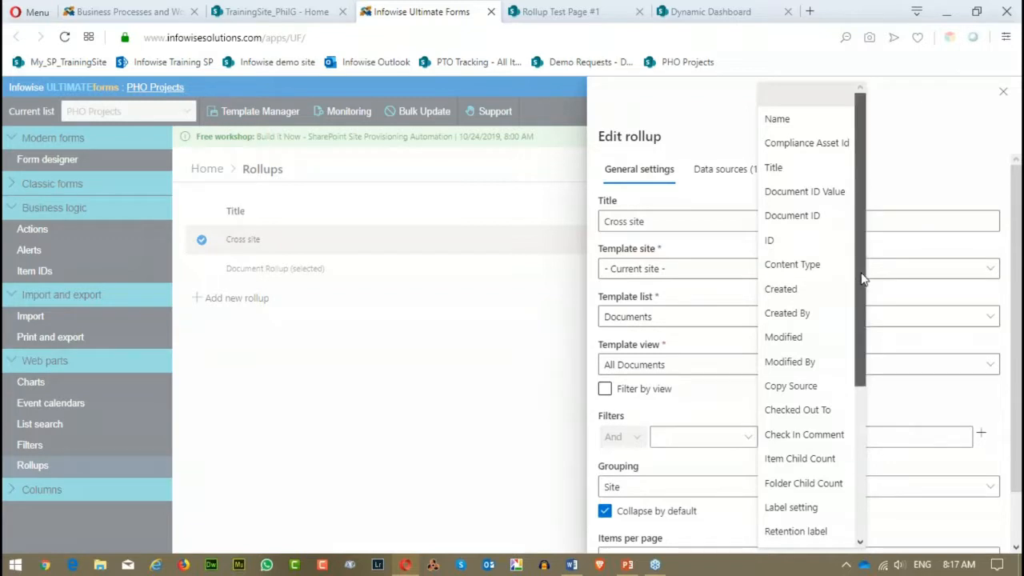
{"action": "left_click", "coordinate": [781, 290]}
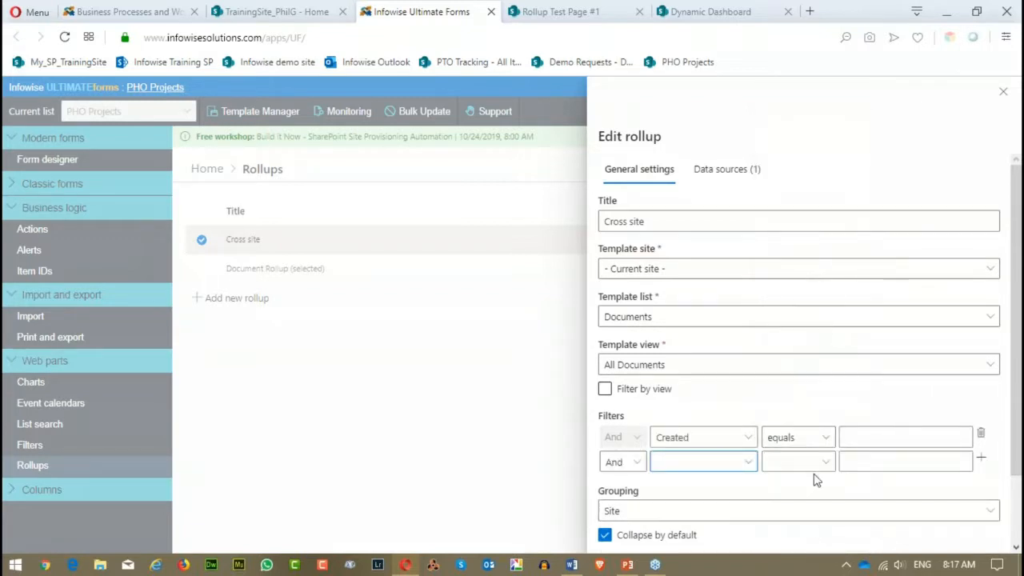
{"action": "left_click", "coordinate": [860, 435]}
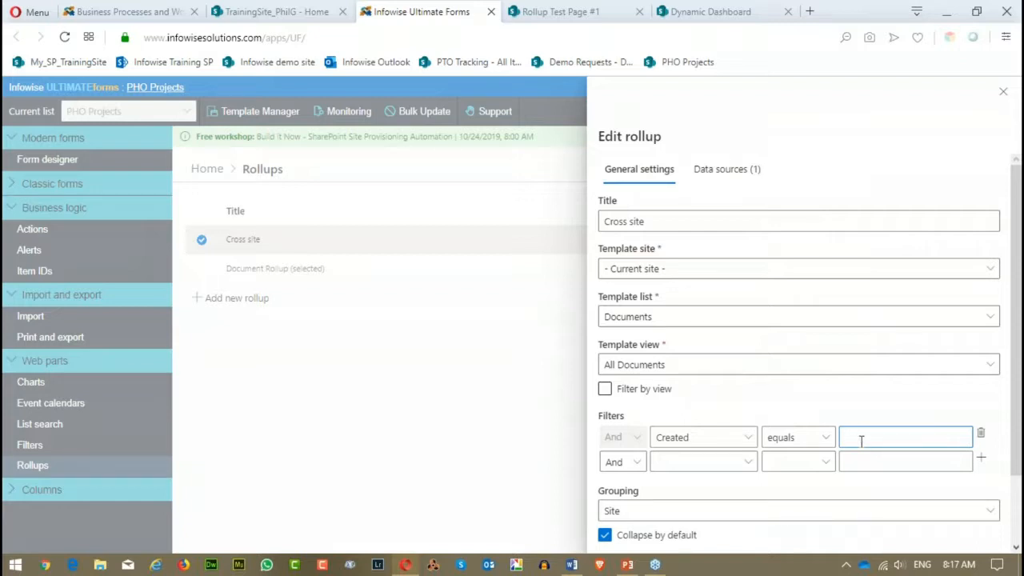
Step: Change the Cross site rollup's filter condition to Version equals 3 and save the rollup
{"action": "left_click", "coordinate": [745, 442]}
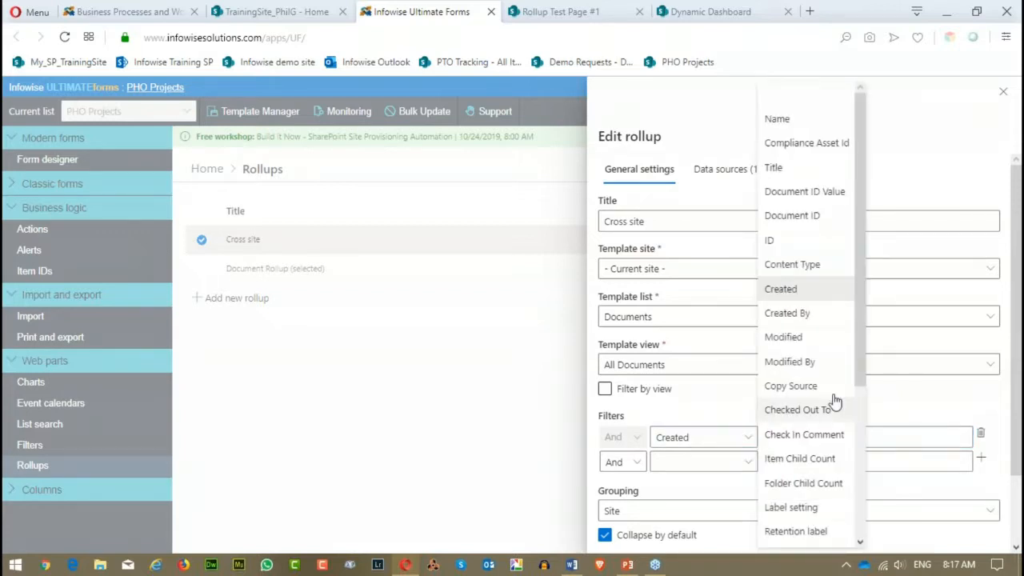
{"action": "left_click_drag", "start_coordinate": [860, 361], "coordinate": [844, 530]}
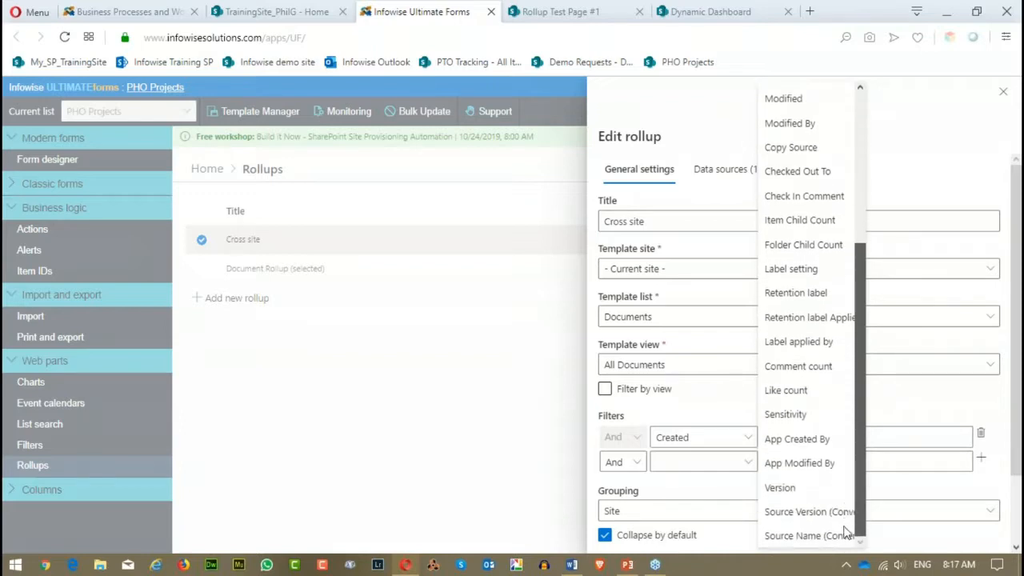
{"action": "left_click", "coordinate": [778, 487]}
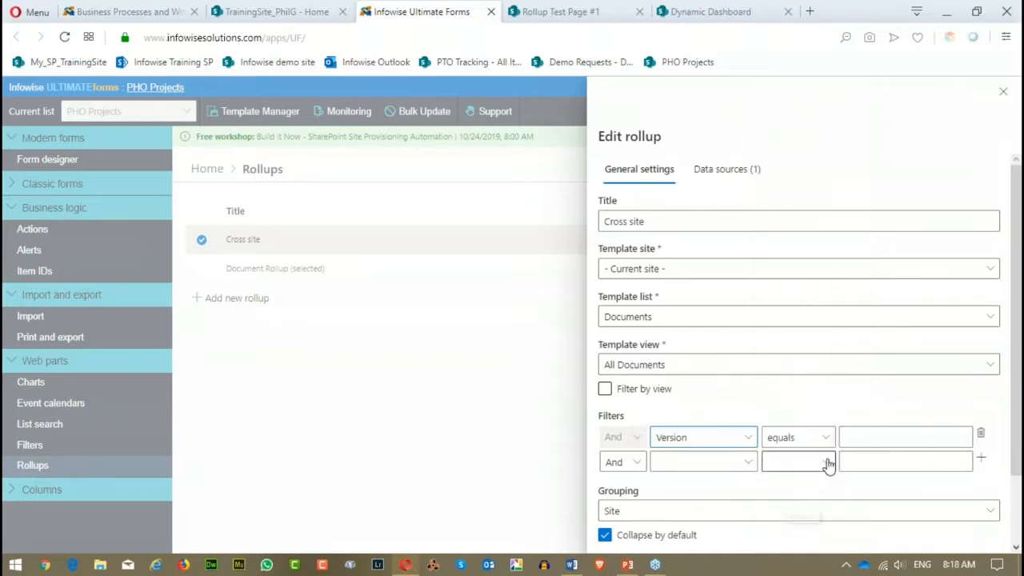
{"action": "left_click", "coordinate": [859, 439]}
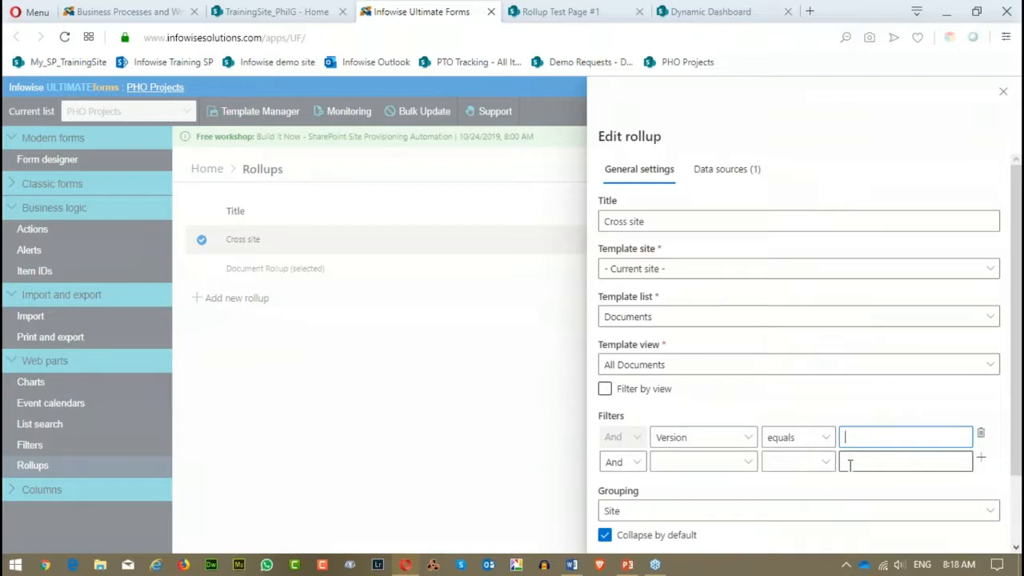
{"action": "left_click_drag", "start_coordinate": [1013, 424], "coordinate": [1015, 489]}
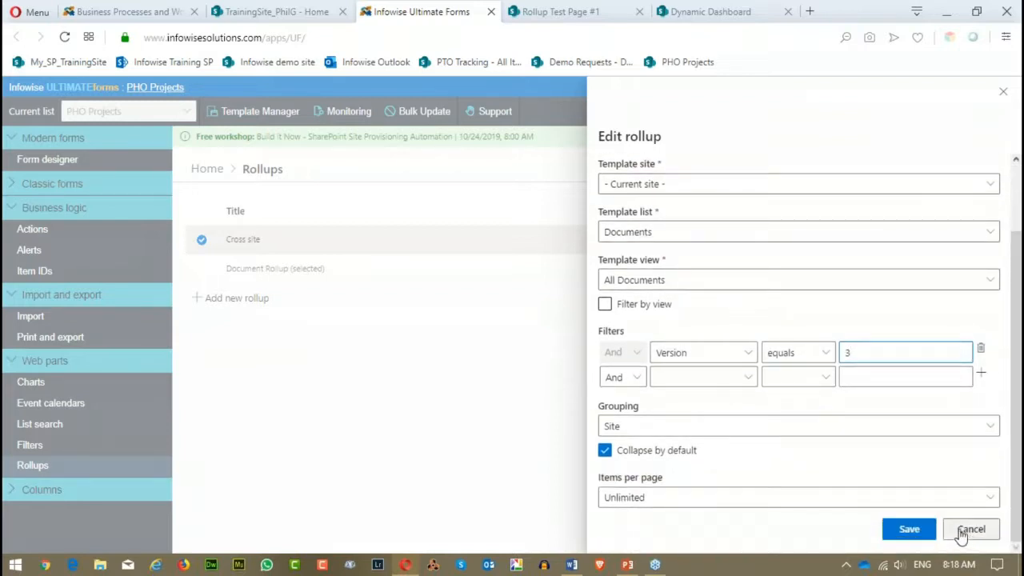
{"action": "left_click", "coordinate": [906, 530]}
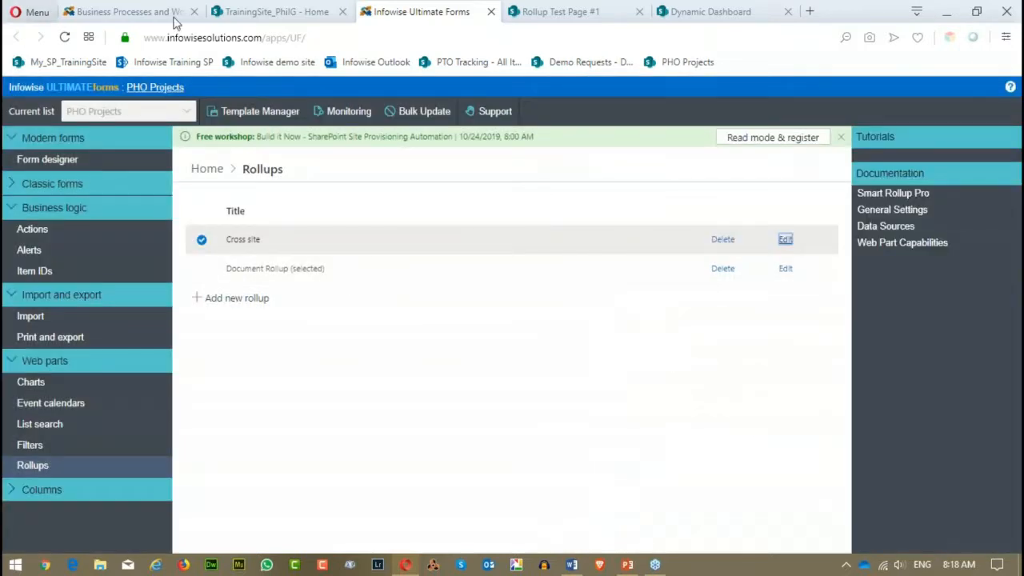
Step: Reload Rollup Test Page #1, dismiss the script alert, and examine the filtered cross-site rollup above the document rollup
{"action": "left_click", "coordinate": [560, 12]}
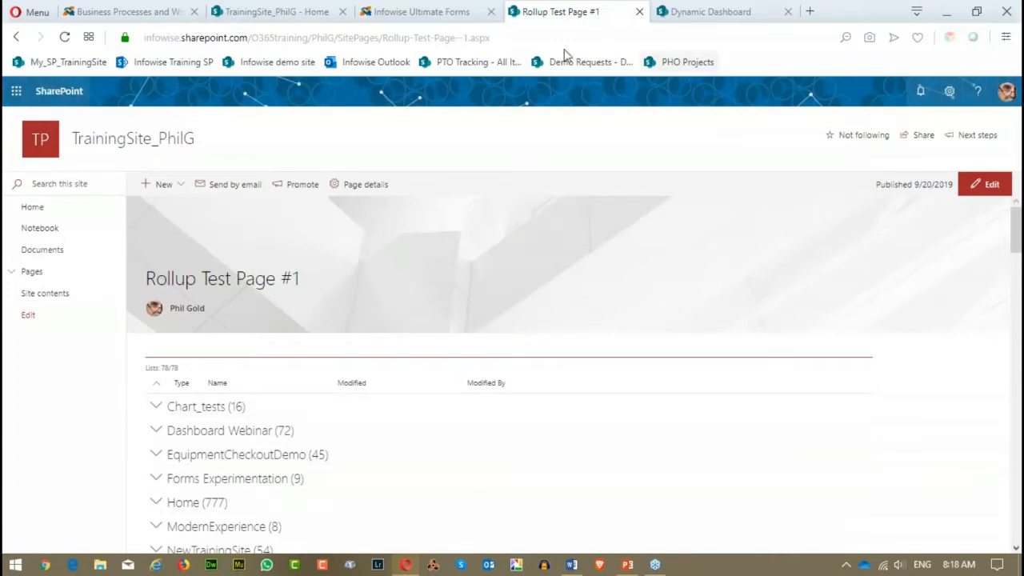
{"action": "left_click", "coordinate": [65, 37]}
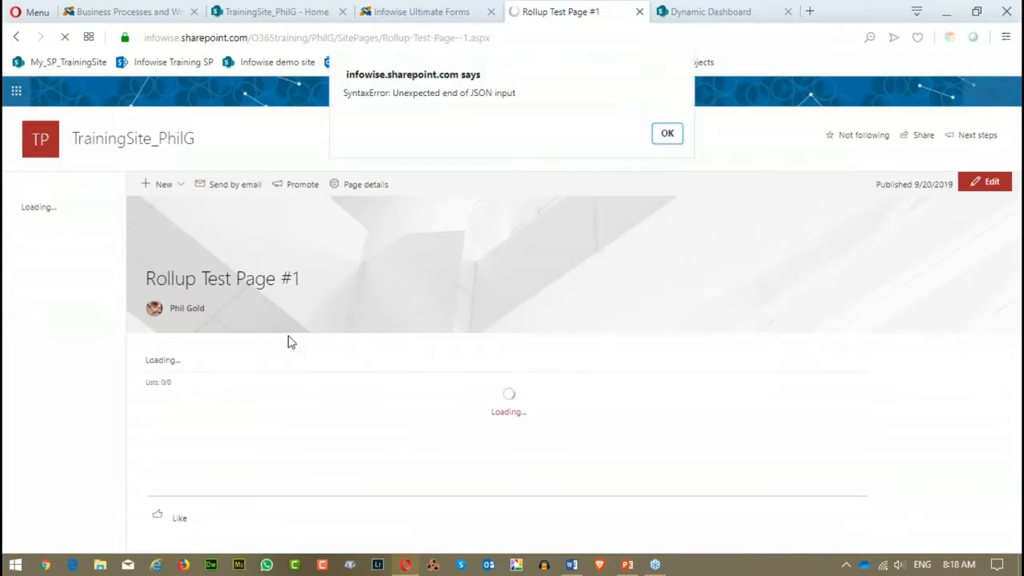
{"action": "left_click", "coordinate": [668, 128]}
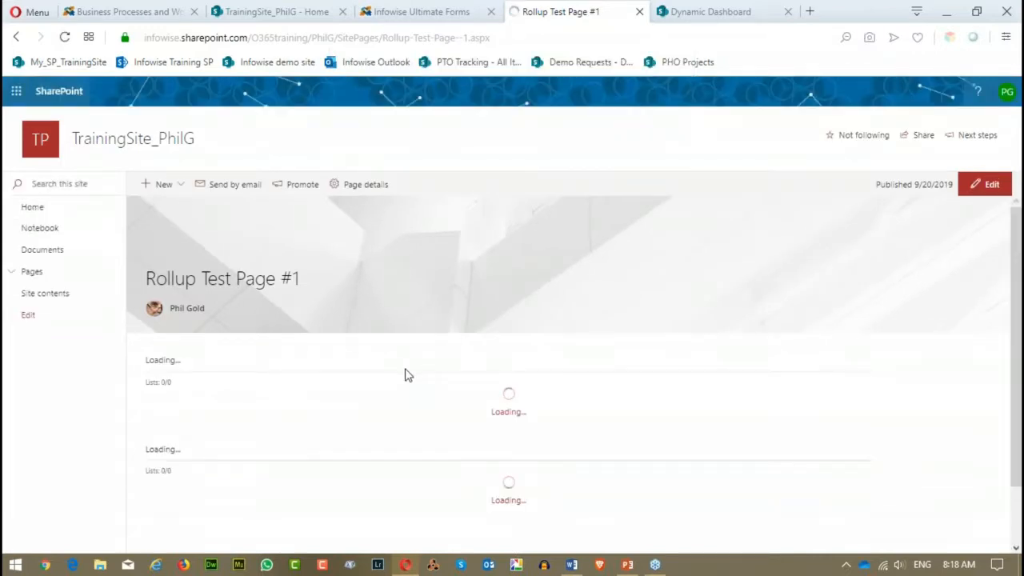
{"action": "scroll", "coordinate": [473, 344], "scroll_direction": "down", "scroll_amount": 2}
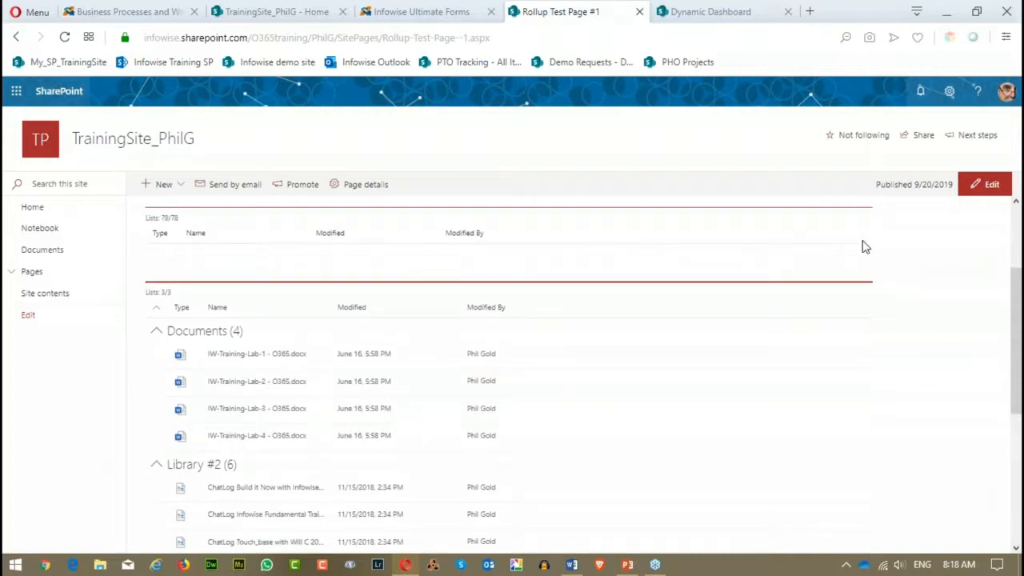
{"action": "scroll", "coordinate": [456, 244], "scroll_direction": "down", "scroll_amount": 2}
{"action": "scroll", "coordinate": [375, 272], "scroll_direction": "up", "scroll_amount": 3}
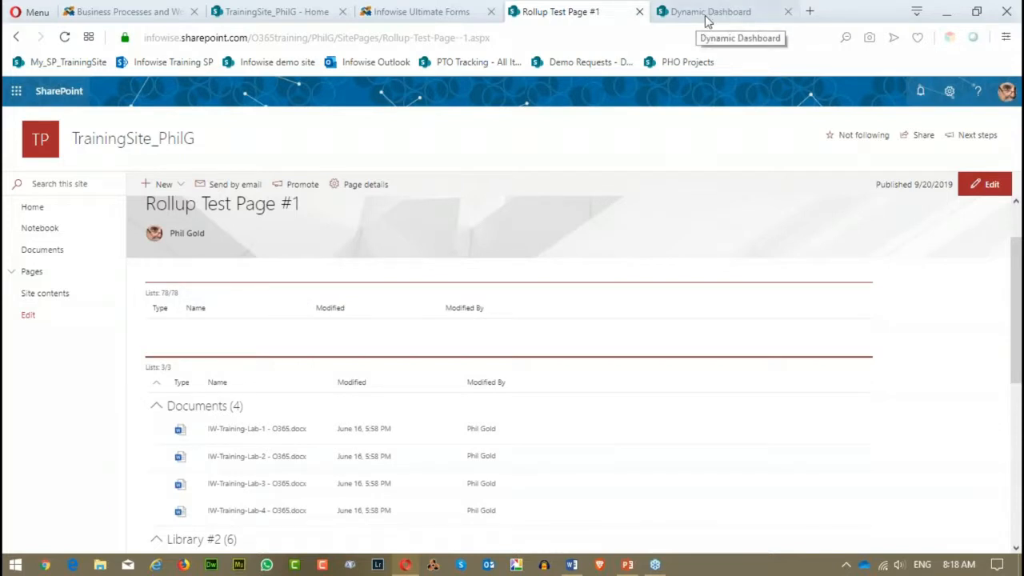
Step: Reopen the Cross site rollup in Infowise Ultimate Forms, delete its Version filter condition, and save the rollup
{"action": "left_click", "coordinate": [436, 12]}
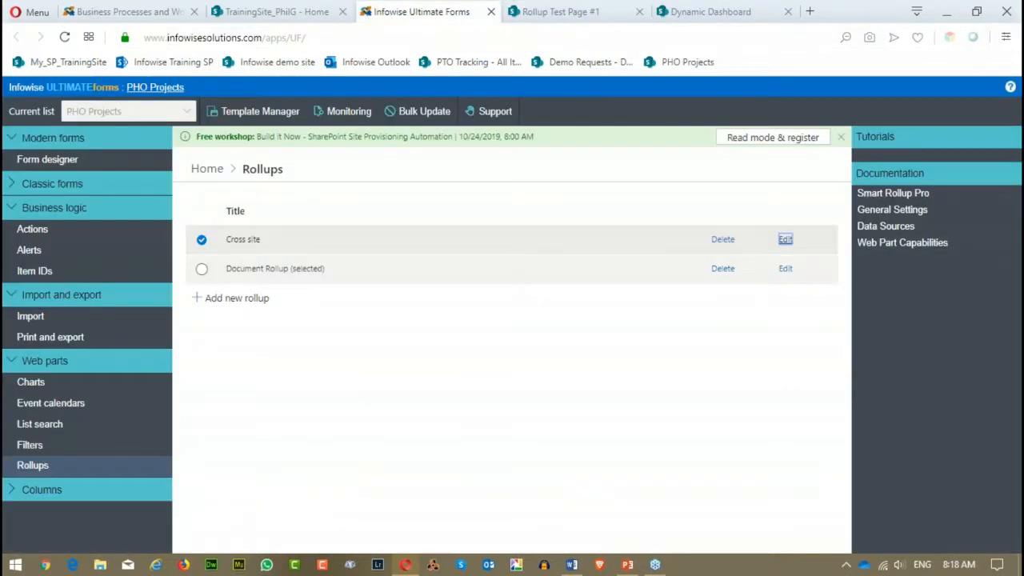
{"action": "left_click", "coordinate": [786, 241]}
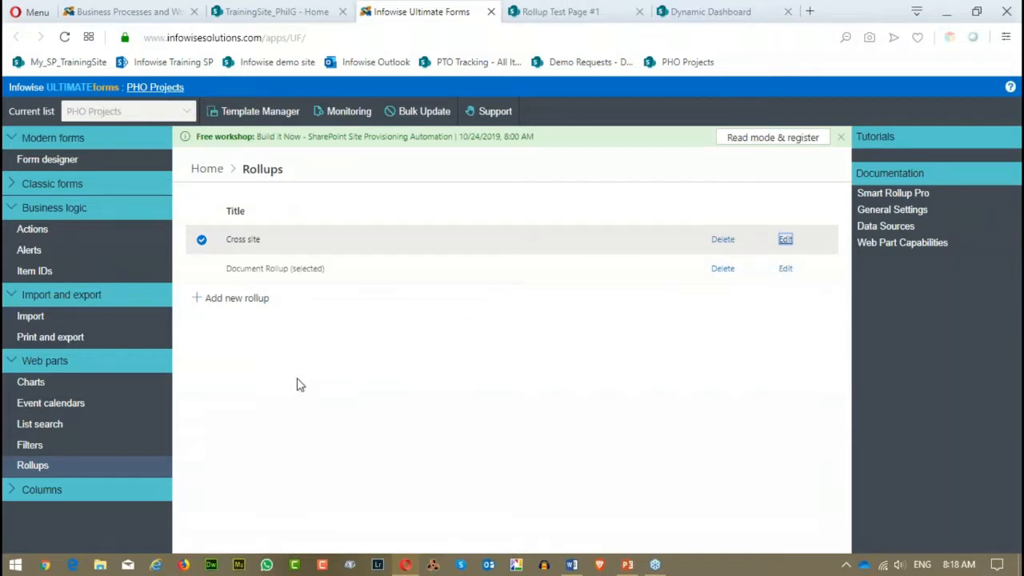
{"action": "left_click", "coordinate": [788, 242]}
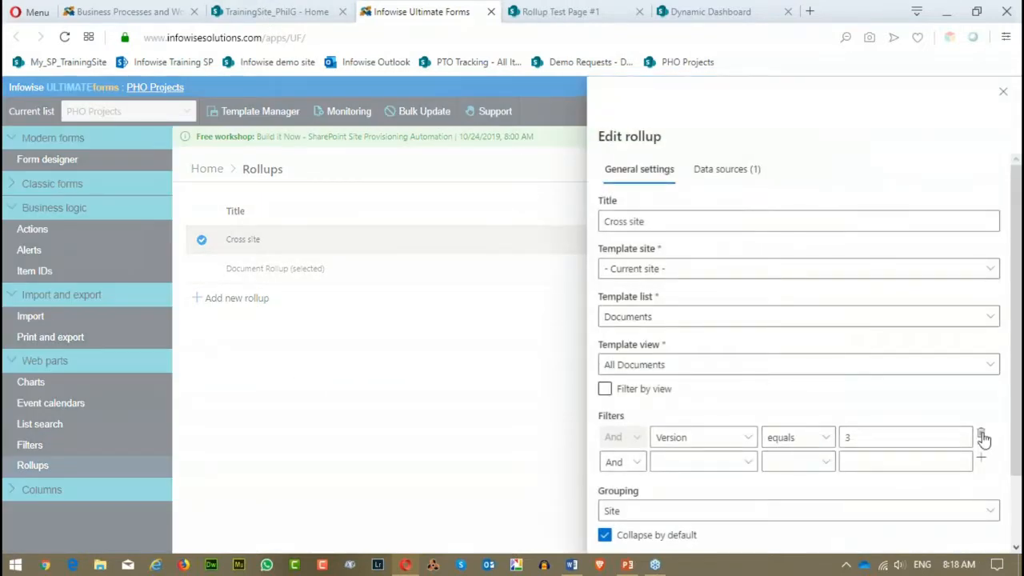
{"action": "left_click", "coordinate": [981, 436]}
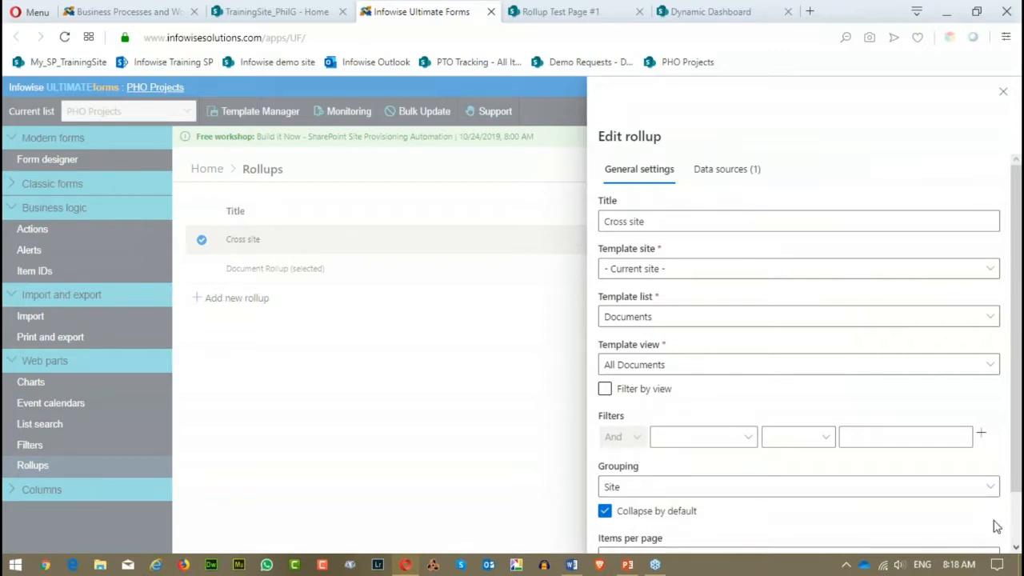
{"action": "scroll", "coordinate": [996, 526], "scroll_direction": "down", "scroll_amount": 1}
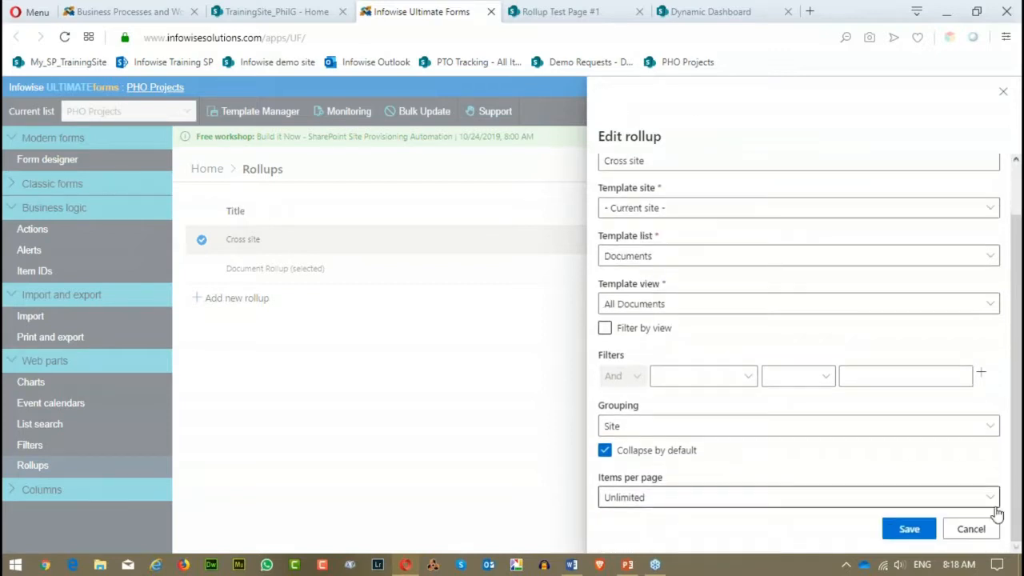
{"action": "left_click", "coordinate": [909, 529]}
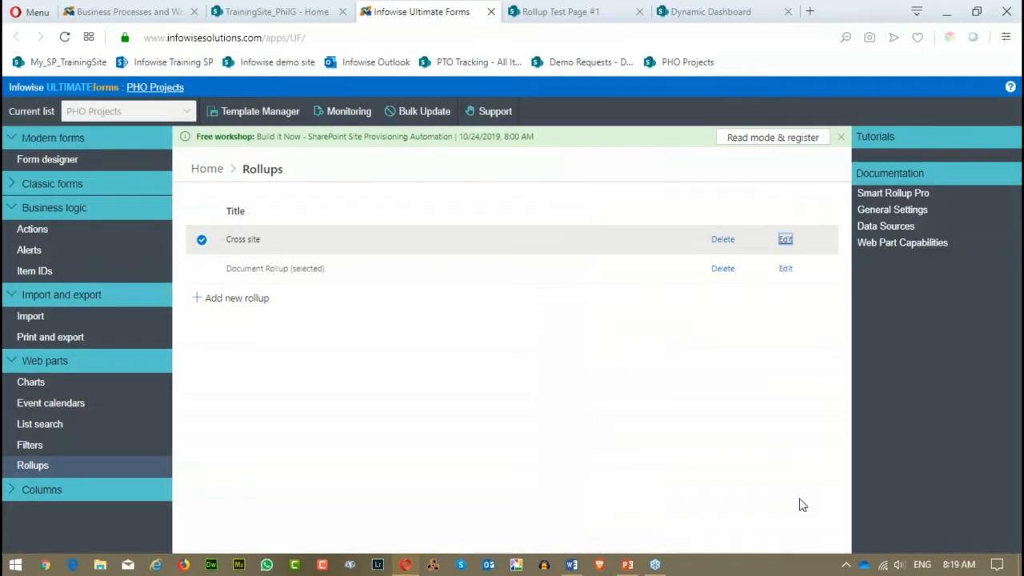
Step: Reload Rollup Test Page #1 to check the unfiltered cross-site rollup, dismissing the script alert
{"action": "left_click", "coordinate": [590, 14]}
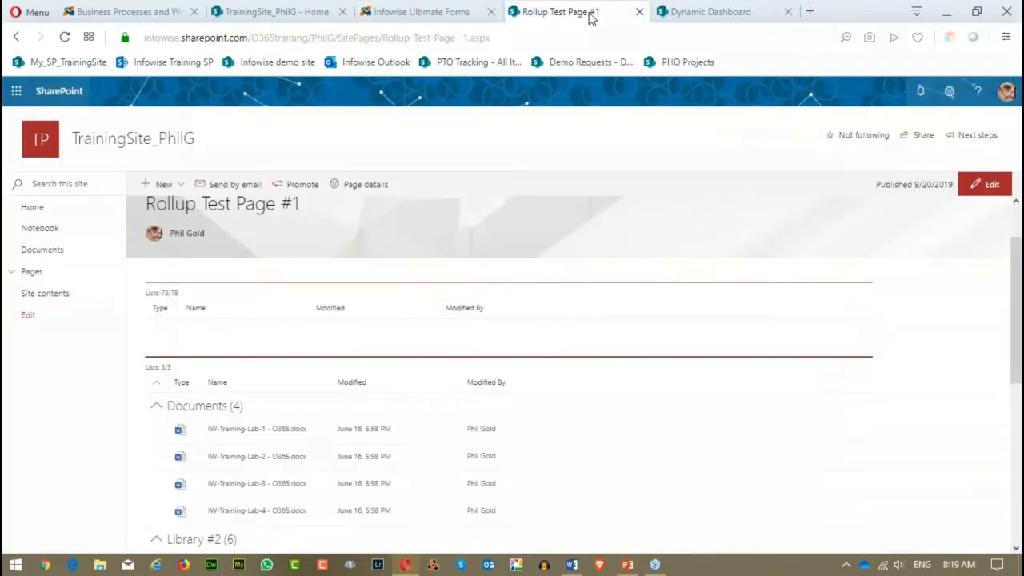
{"action": "left_click", "coordinate": [65, 37]}
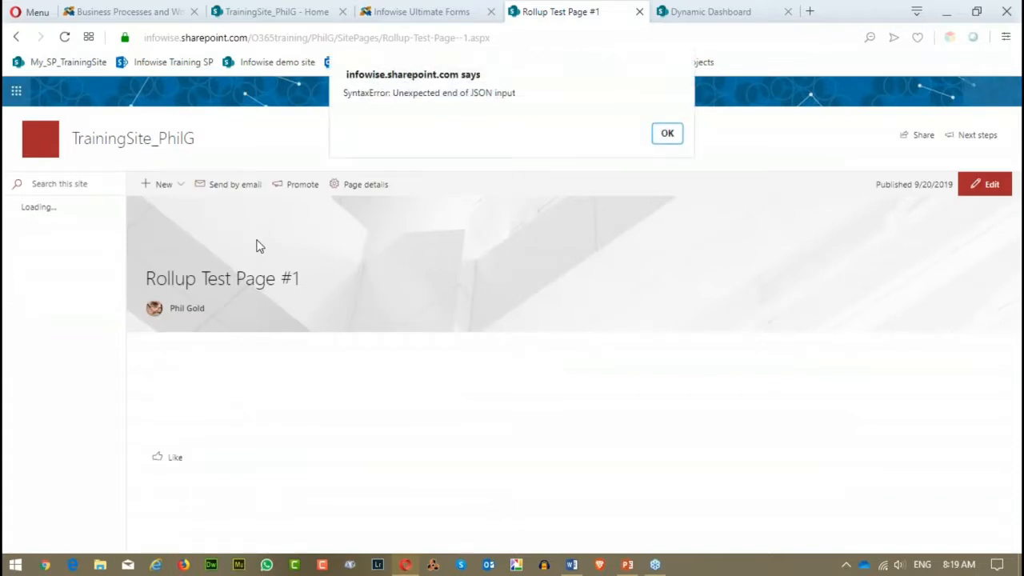
{"action": "left_click", "coordinate": [677, 135]}
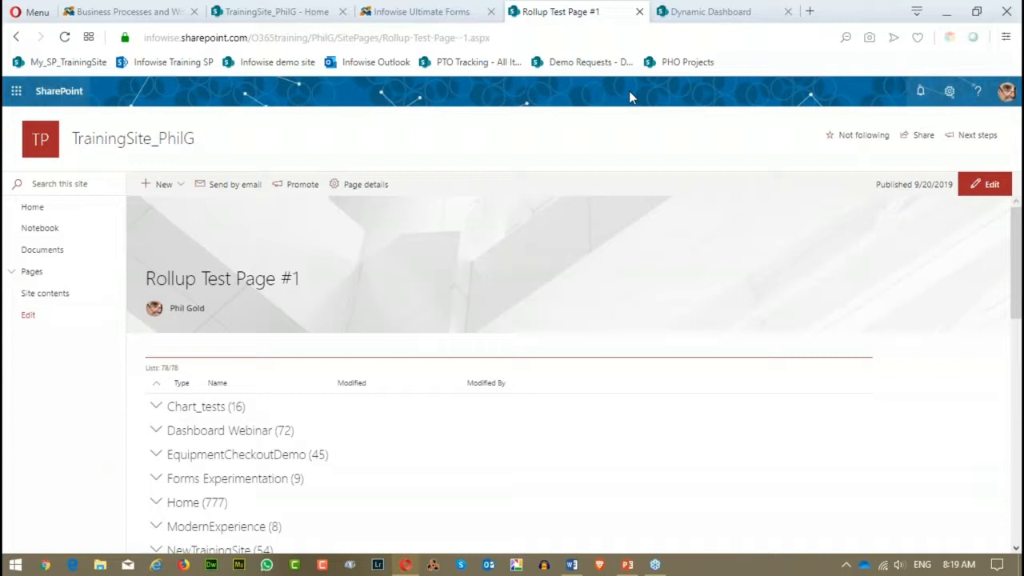
Step: Examine the Dynamic Dashboard page, filtering its charts by the Appliances product category and clearing that selection again
{"action": "left_click", "coordinate": [701, 19]}
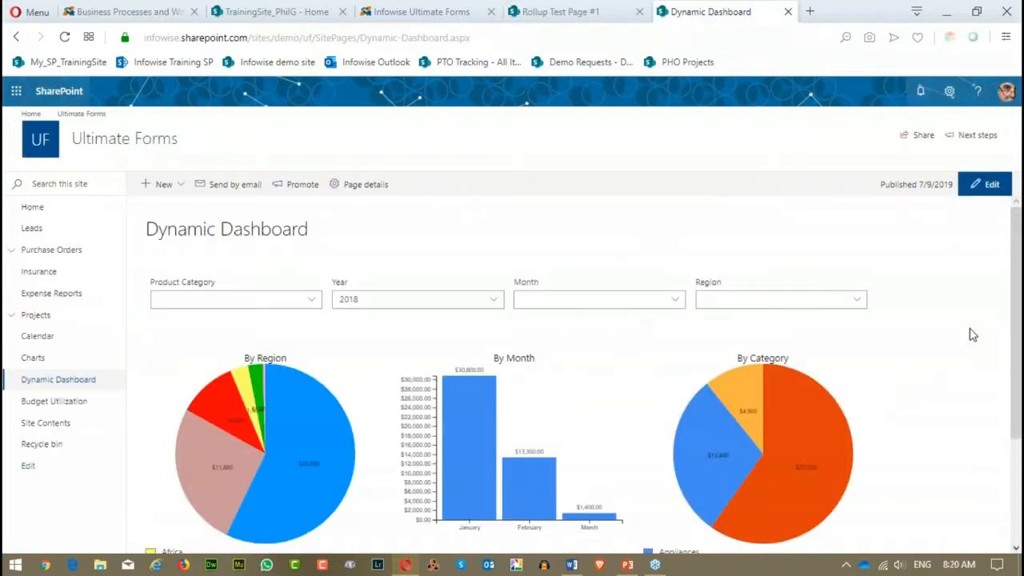
{"action": "scroll", "coordinate": [986, 305], "scroll_direction": "down", "scroll_amount": 2}
{"action": "scroll", "coordinate": [987, 303], "scroll_direction": "up", "scroll_amount": 2}
{"action": "left_click", "coordinate": [312, 299]}
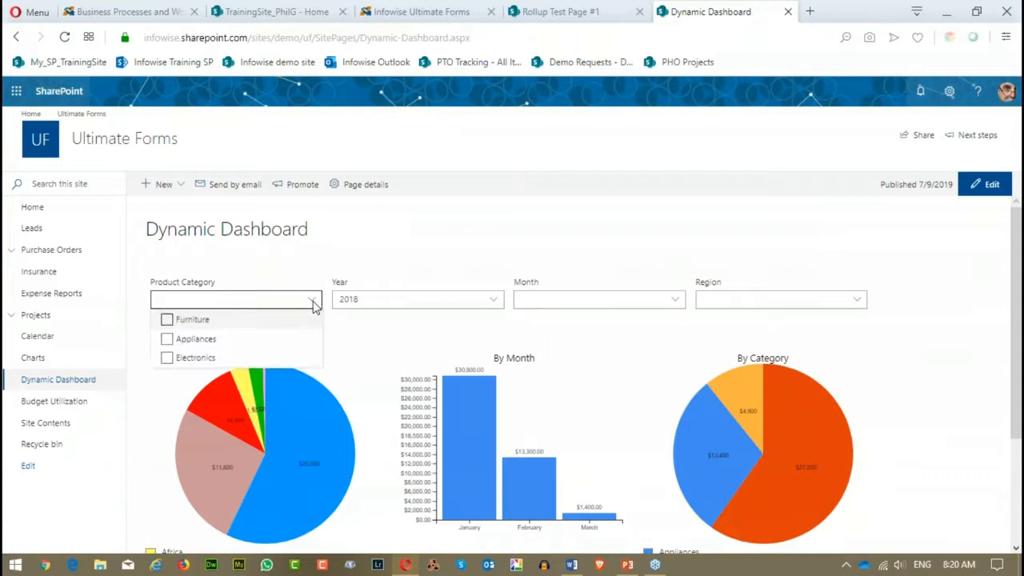
{"action": "left_click", "coordinate": [167, 341]}
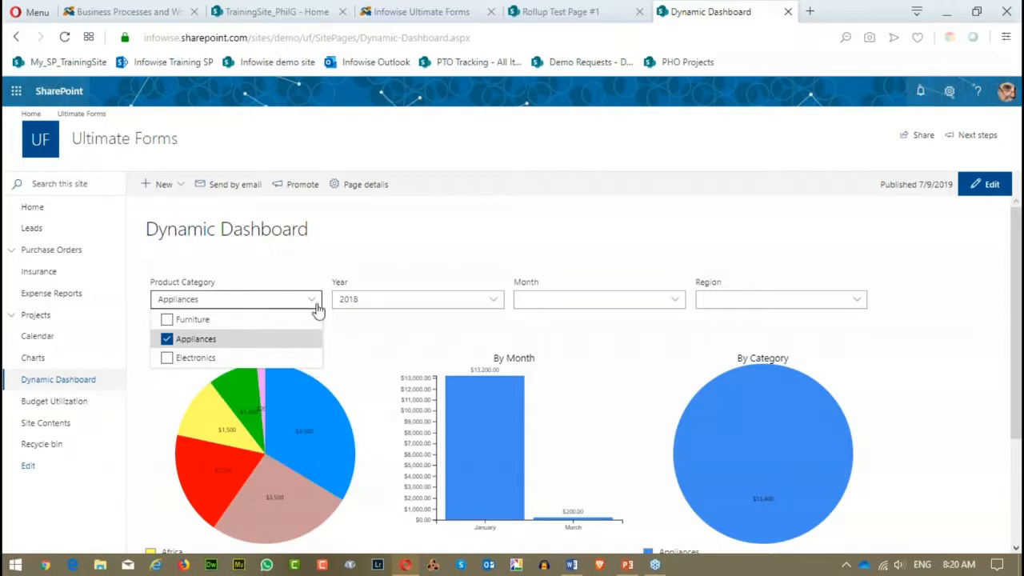
{"action": "left_click", "coordinate": [167, 338]}
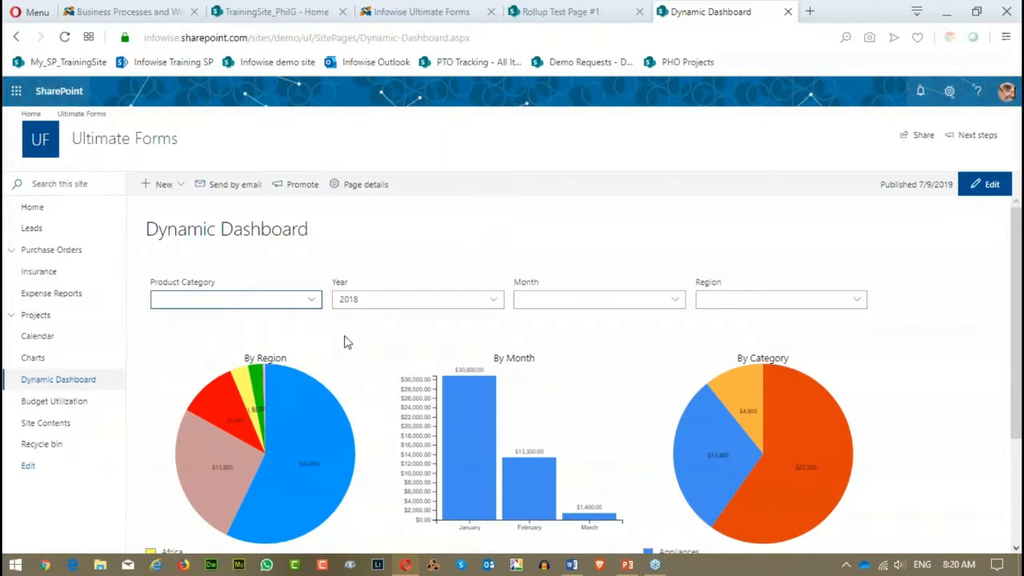
Step: Review the PHO Projects filter's general settings and its Status choice filter in Infowise Ultimate Forms, and cancel without saving
{"action": "left_click", "coordinate": [456, 18]}
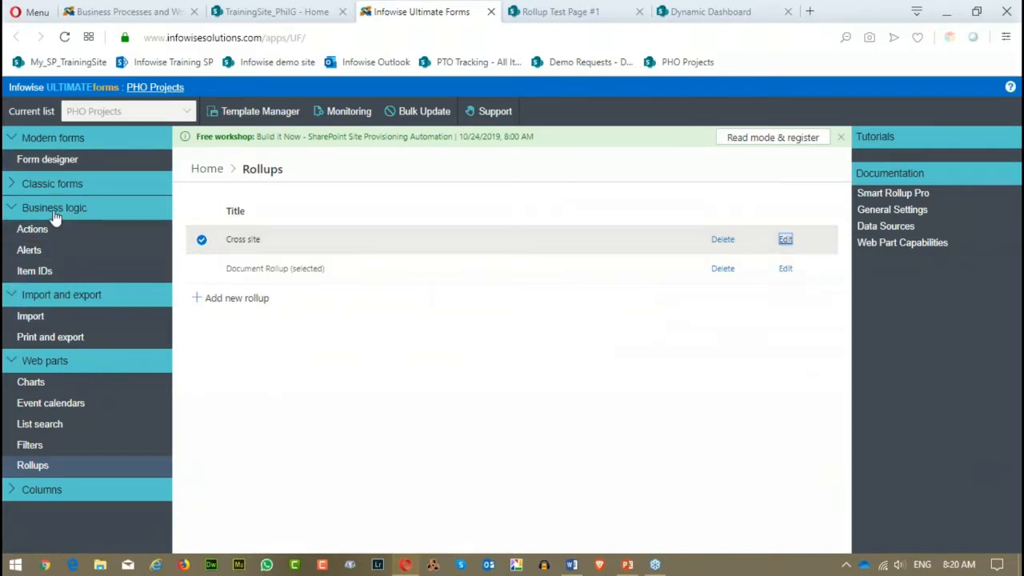
{"action": "left_click", "coordinate": [63, 446]}
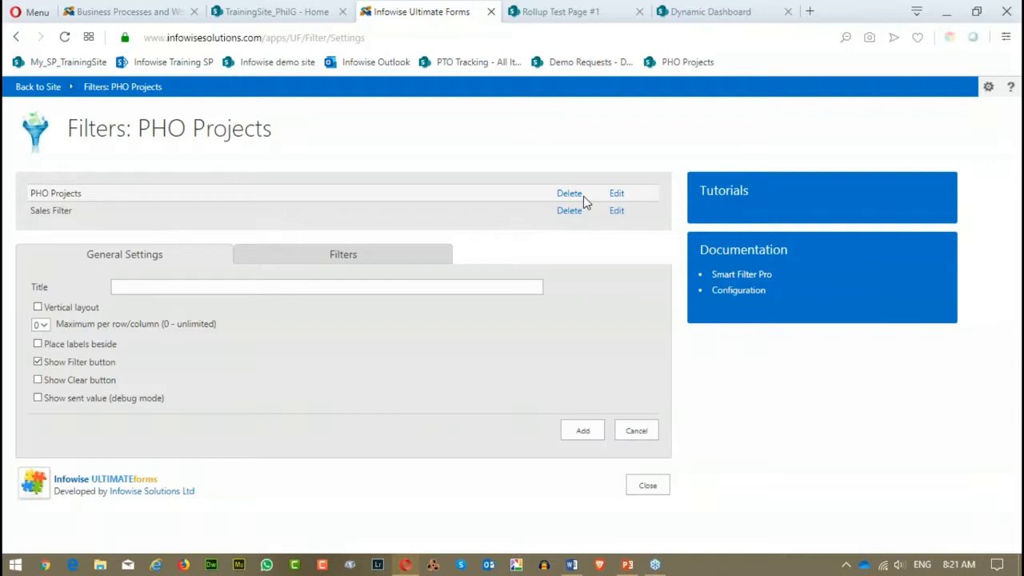
{"action": "left_click", "coordinate": [619, 195]}
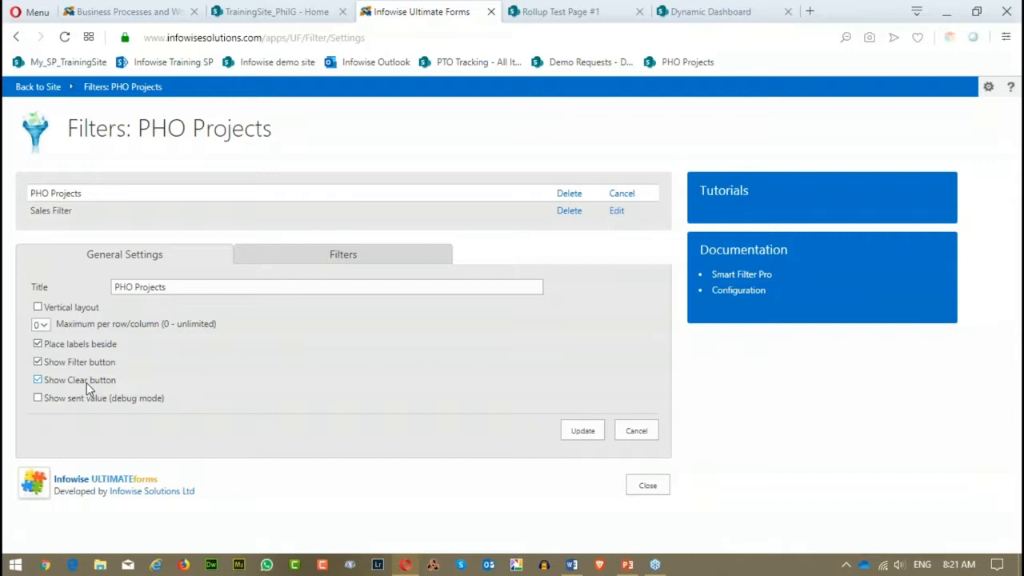
{"action": "left_click", "coordinate": [352, 257]}
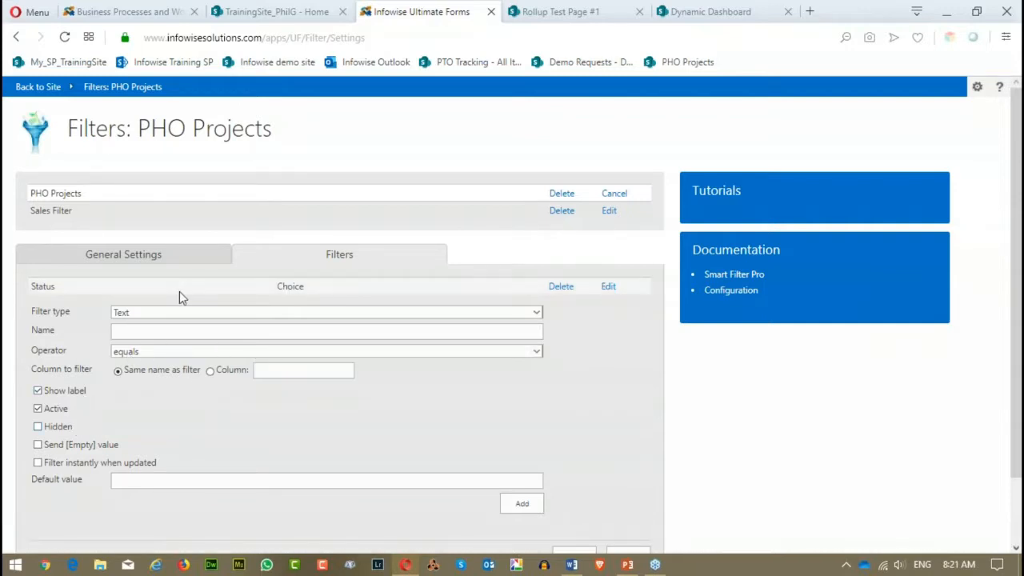
{"action": "left_click", "coordinate": [608, 288]}
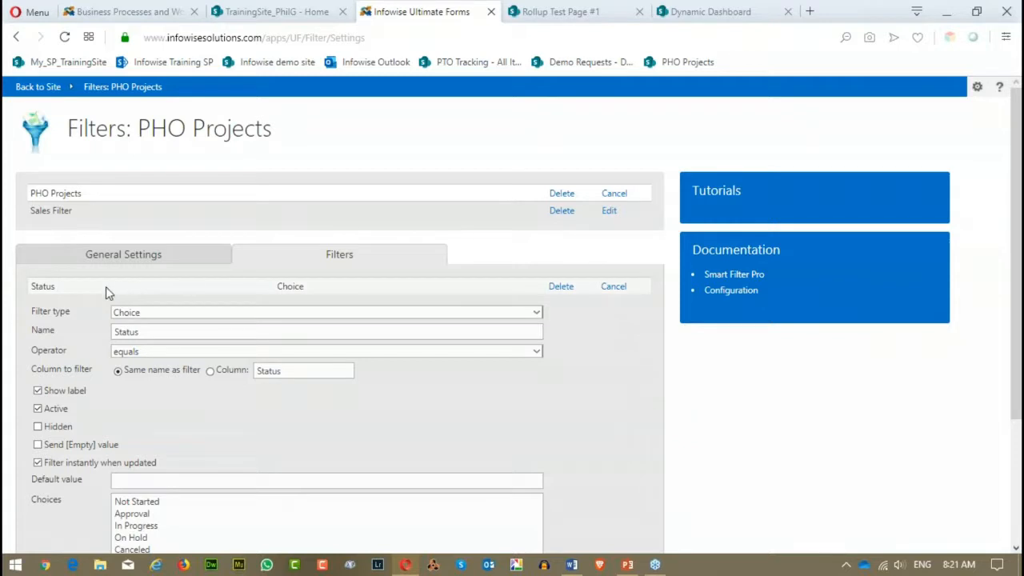
{"action": "scroll", "coordinate": [564, 389], "scroll_direction": "down", "scroll_amount": 2}
{"action": "scroll", "coordinate": [559, 392], "scroll_direction": "down", "scroll_amount": 1}
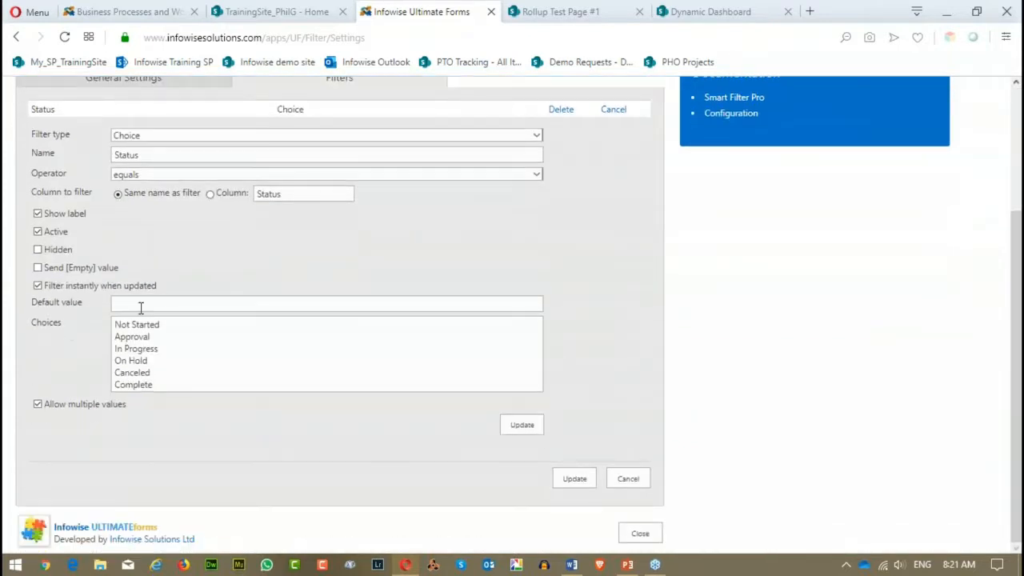
{"action": "left_click", "coordinate": [627, 479]}
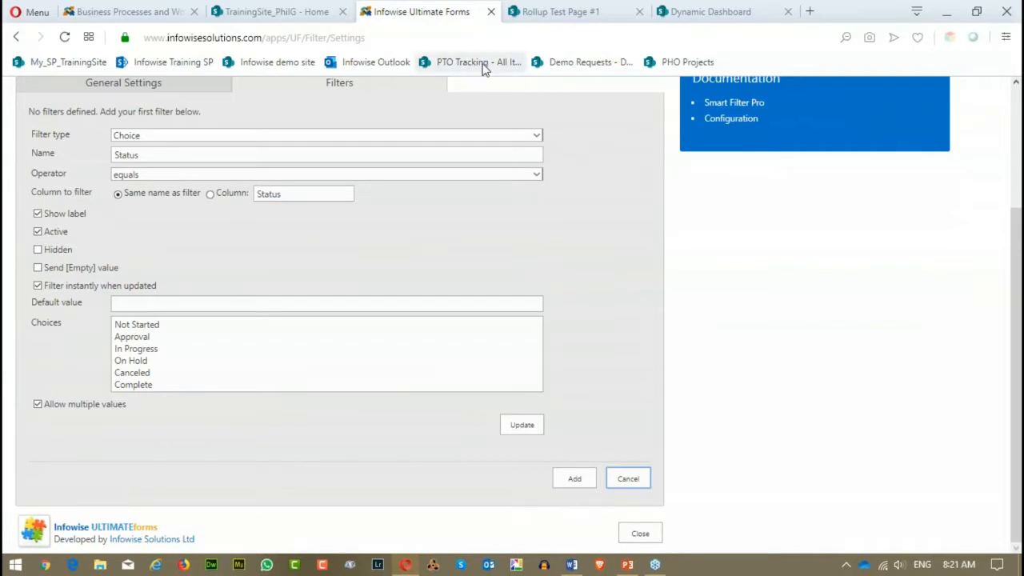
Step: Open the PHO Projects list from the site contents of TrainingSite_PhilG
{"action": "left_click", "coordinate": [571, 14]}
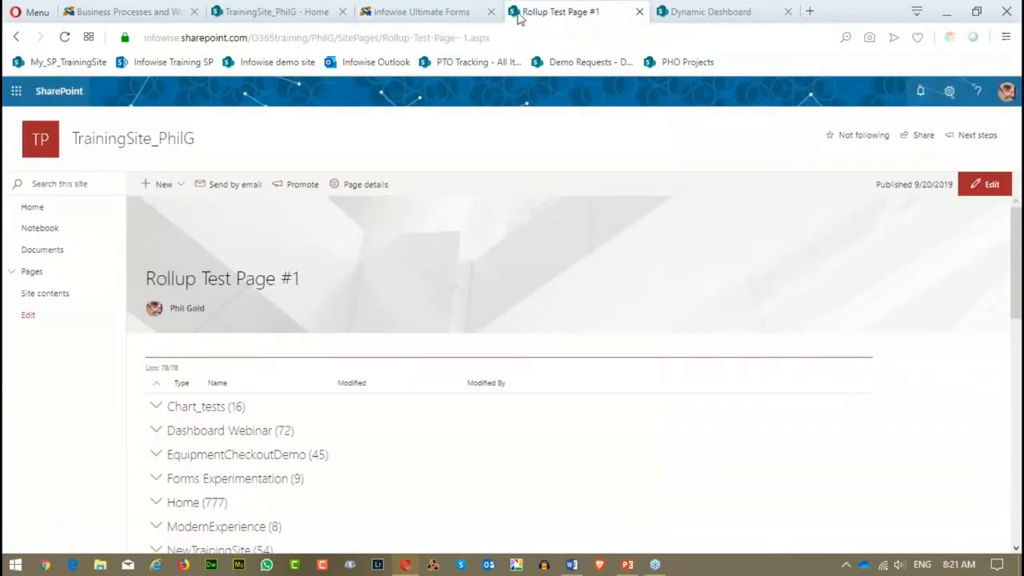
{"action": "left_click", "coordinate": [24, 208]}
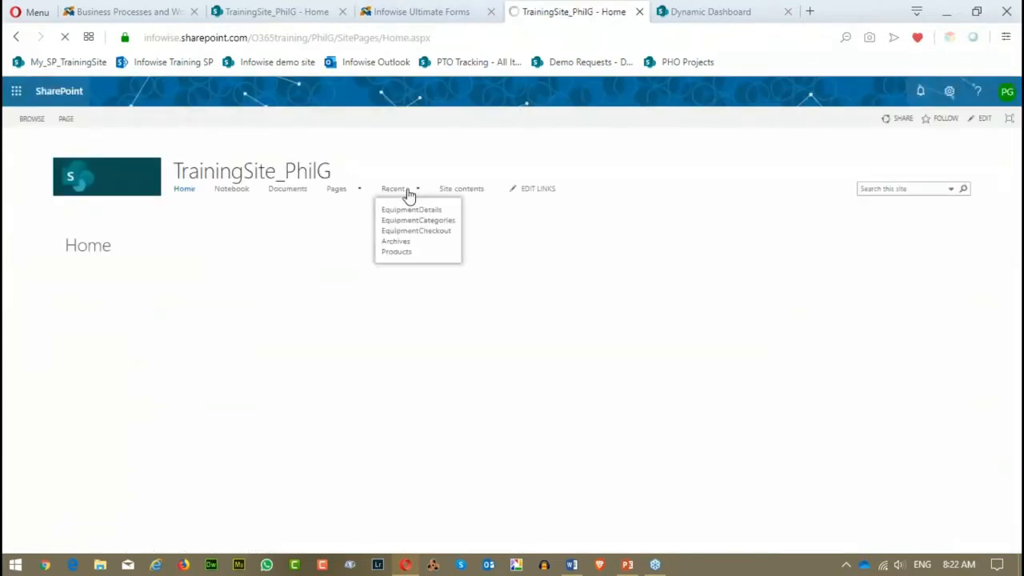
{"action": "left_click", "coordinate": [452, 190]}
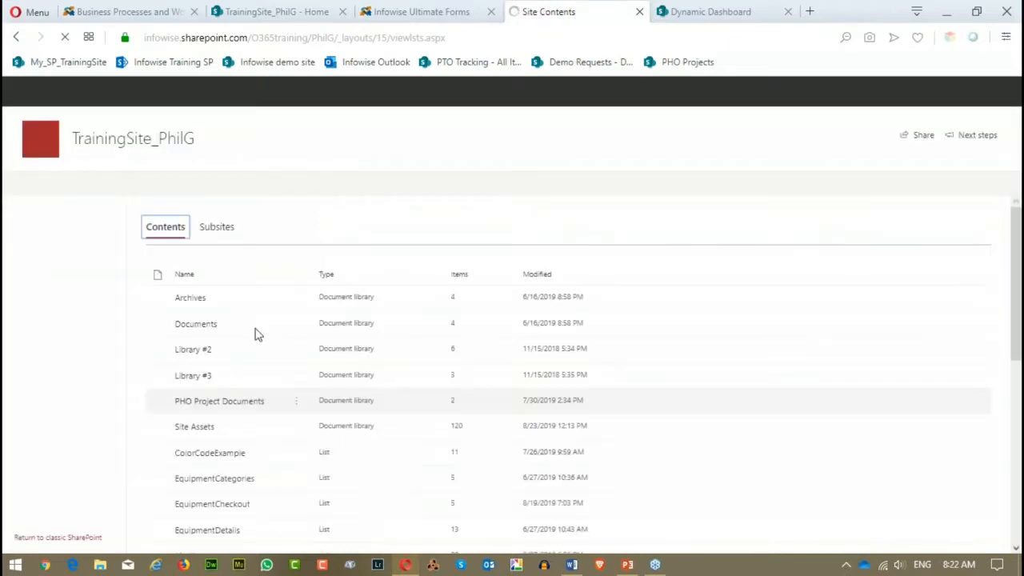
{"action": "scroll", "coordinate": [263, 331], "scroll_direction": "down", "scroll_amount": 4}
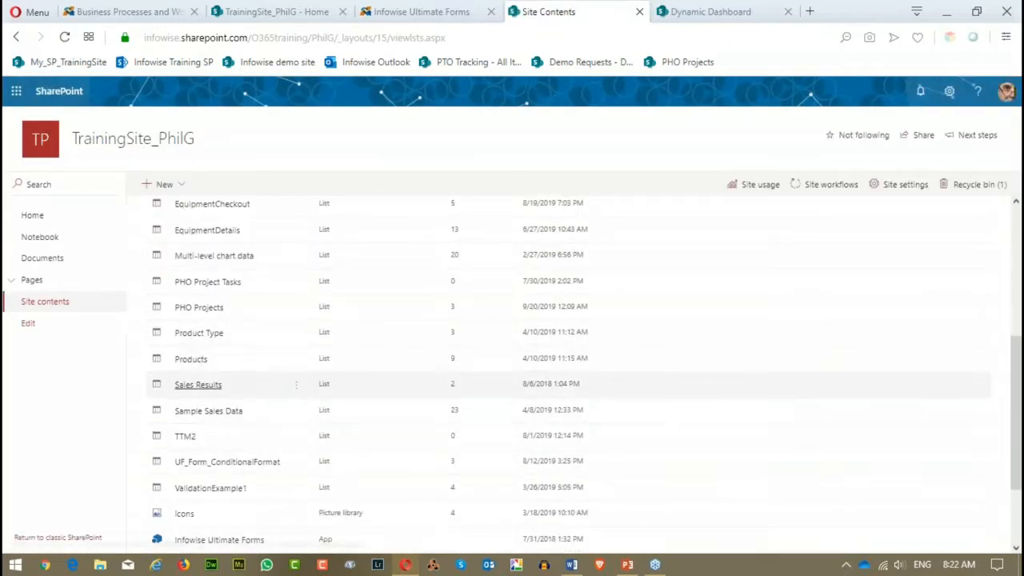
{"action": "left_click", "coordinate": [209, 309]}
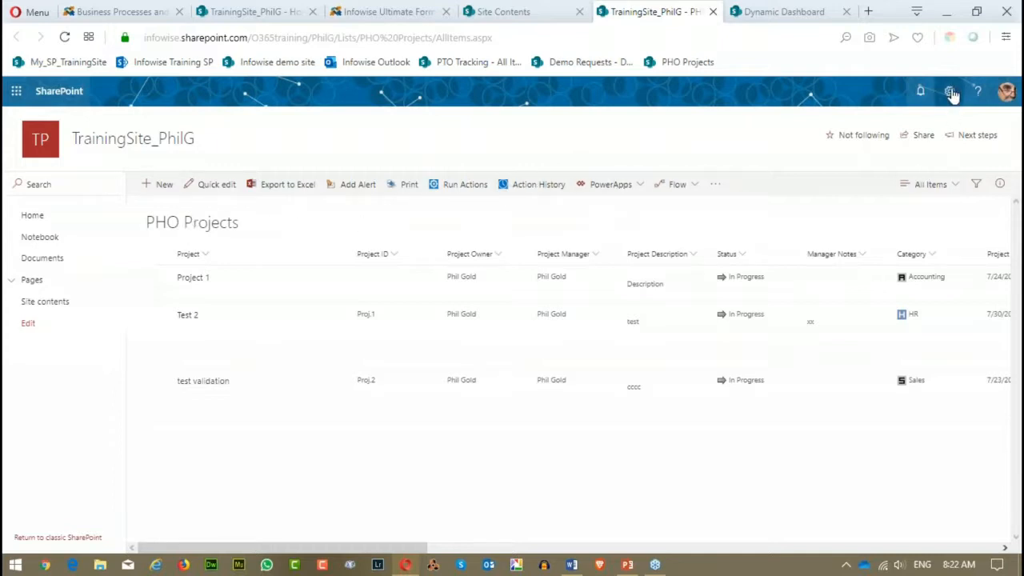
Step: Create a new site page and add a List web part that displays the PHO Projects list
{"action": "left_click", "coordinate": [949, 91]}
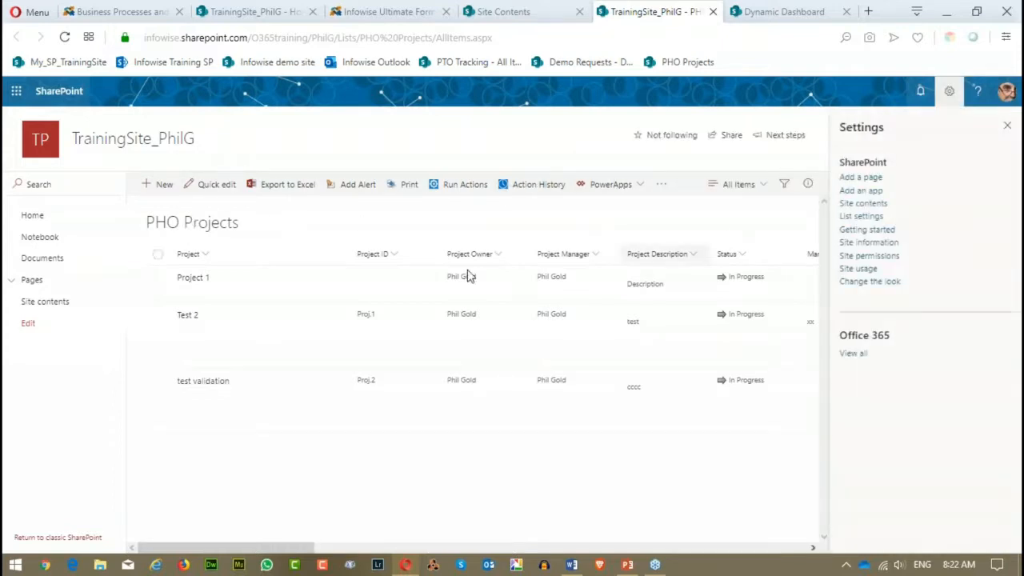
{"action": "left_click", "coordinate": [860, 176]}
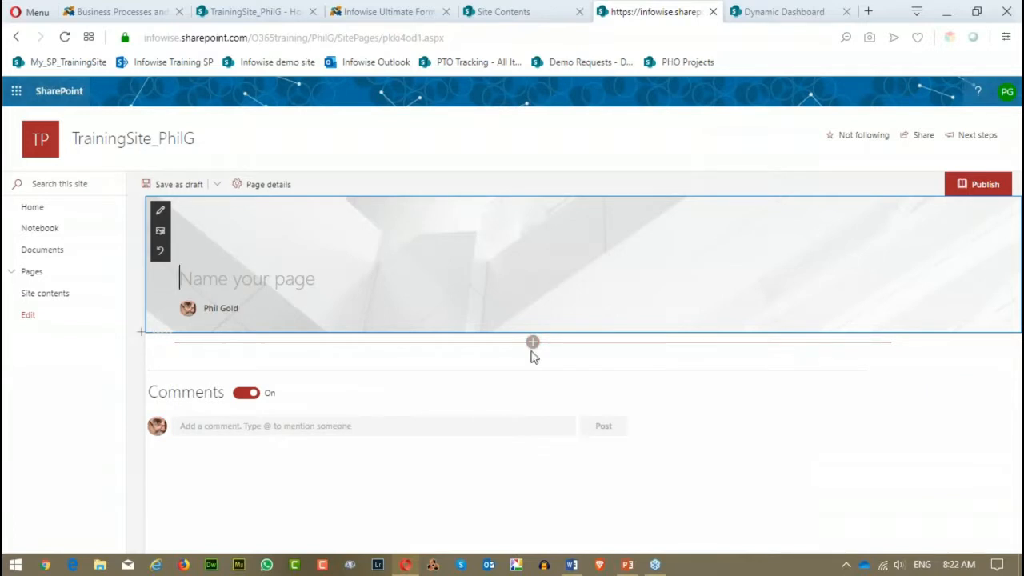
{"action": "left_click", "coordinate": [532, 342]}
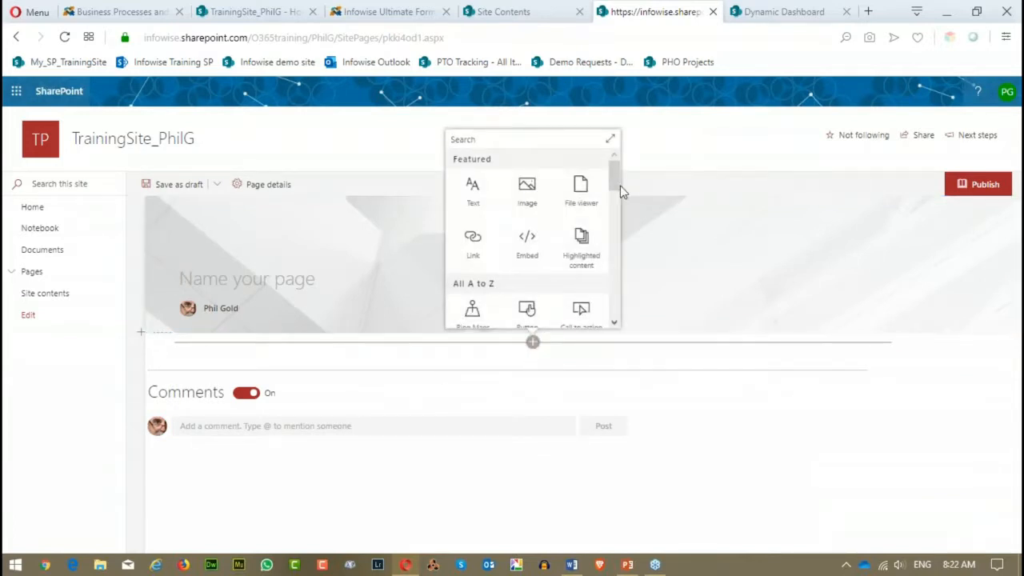
{"action": "left_click_drag", "start_coordinate": [616, 174], "coordinate": [618, 254]}
{"action": "left_click", "coordinate": [581, 240]}
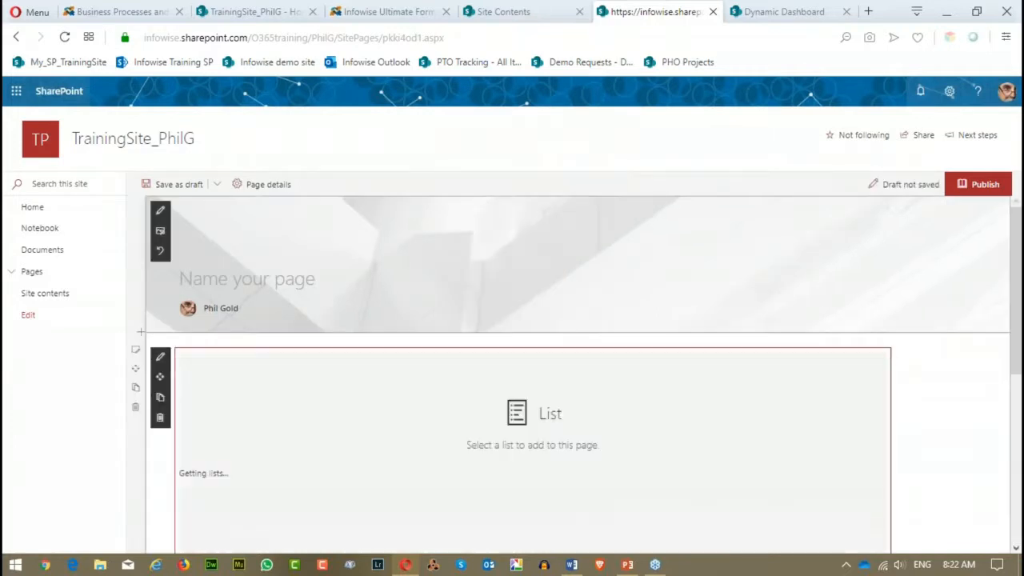
{"action": "scroll", "coordinate": [400, 480], "scroll_direction": "down", "scroll_amount": 5}
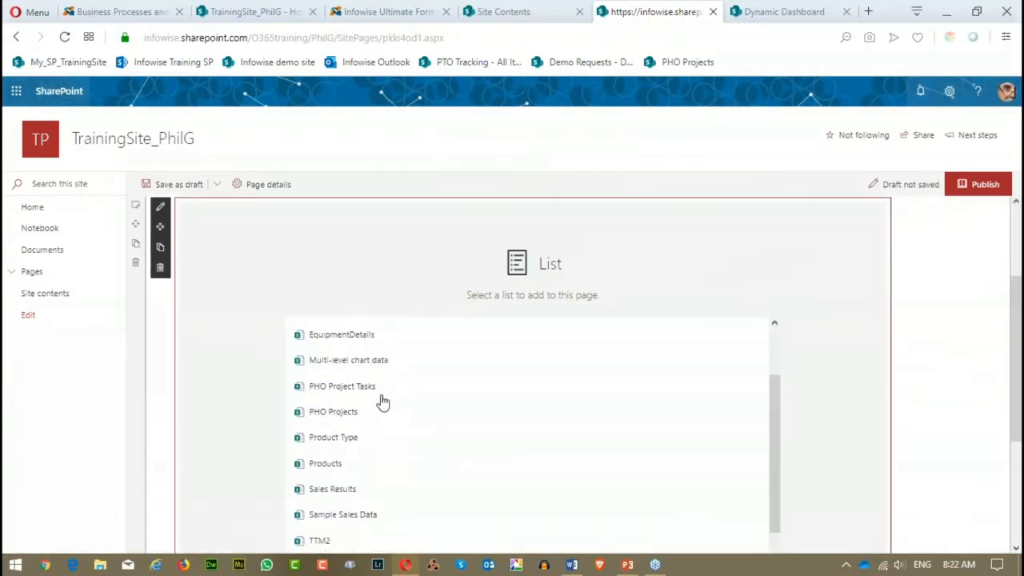
{"action": "left_click", "coordinate": [326, 372]}
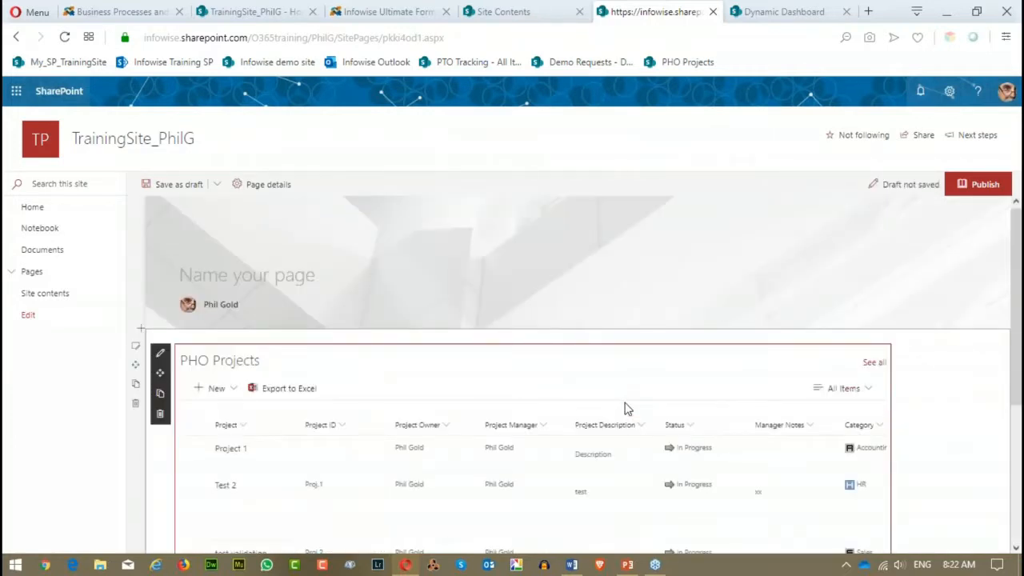
Step: Insert an Infowise Filter web part above the PHO Projects list on the new page
{"action": "mouse_move", "coordinate": [533, 337]}
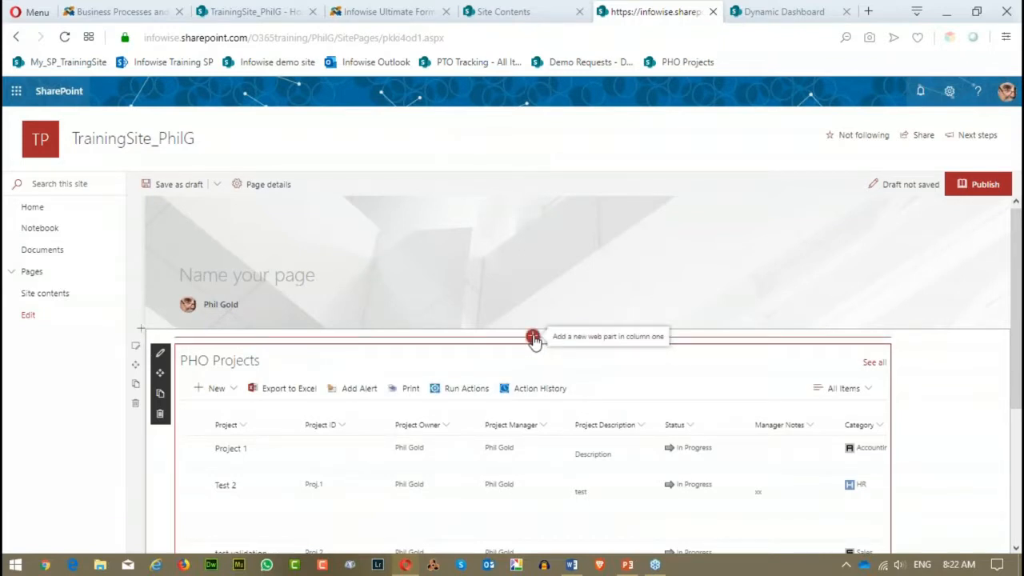
{"action": "left_click", "coordinate": [533, 337]}
{"action": "scroll", "coordinate": [616, 182], "scroll_direction": "down", "scroll_amount": 2}
{"action": "left_click_drag", "start_coordinate": [617, 183], "coordinate": [617, 232]}
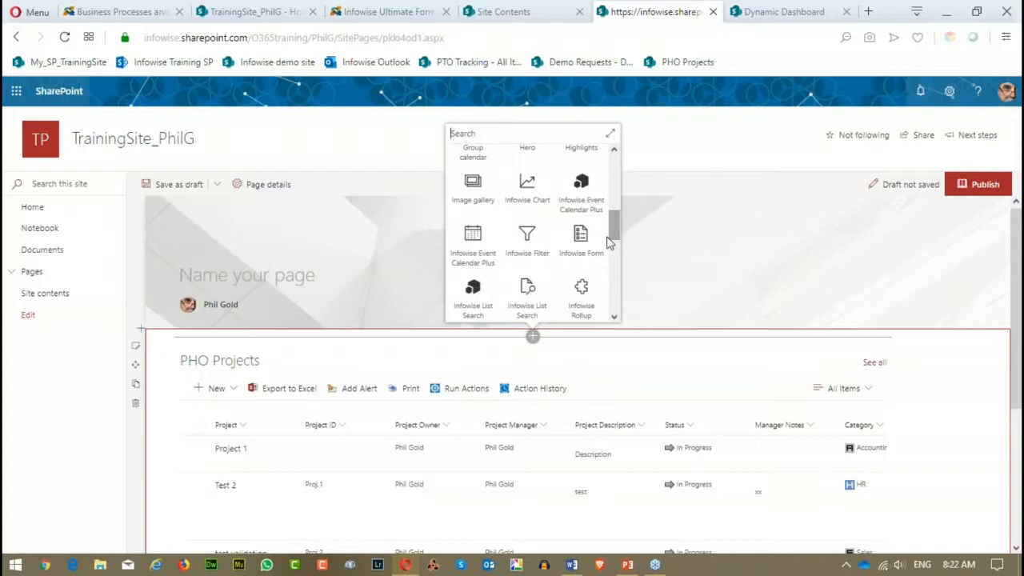
{"action": "left_click", "coordinate": [527, 240]}
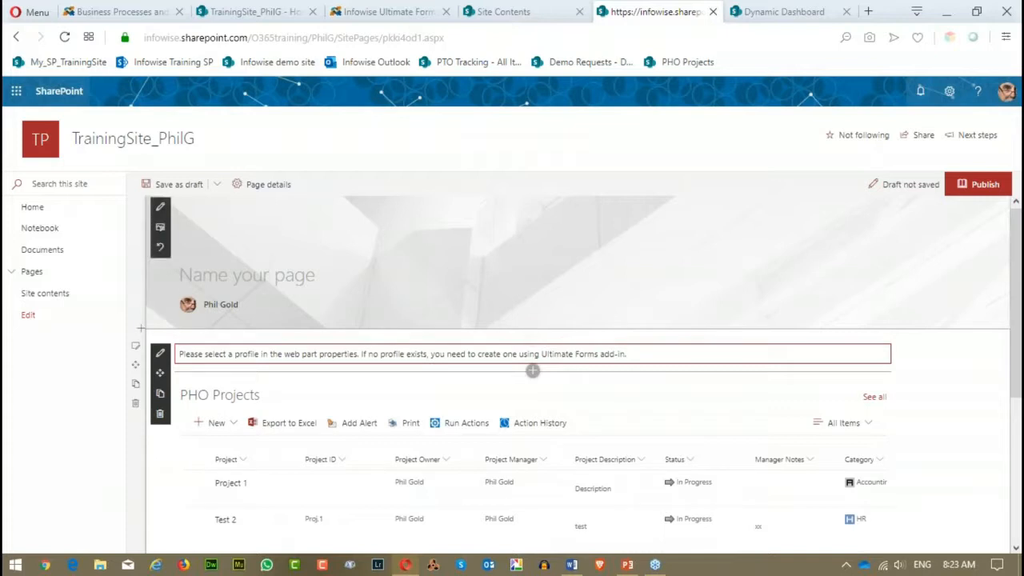
Step: Set the Infowise Filter web part's profile to PHO Projects and close its properties
{"action": "left_click", "coordinate": [162, 353]}
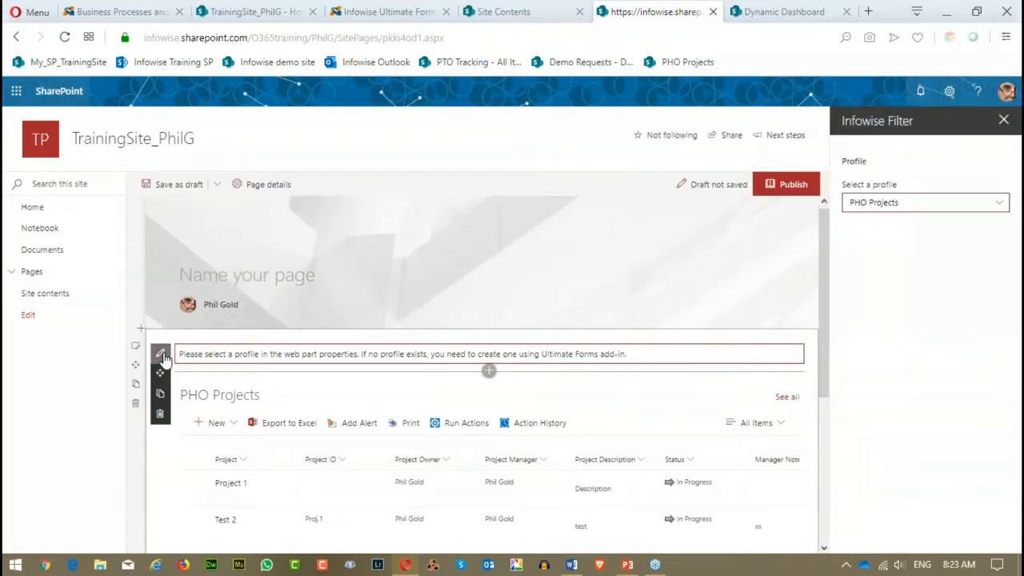
{"action": "left_click", "coordinate": [926, 208]}
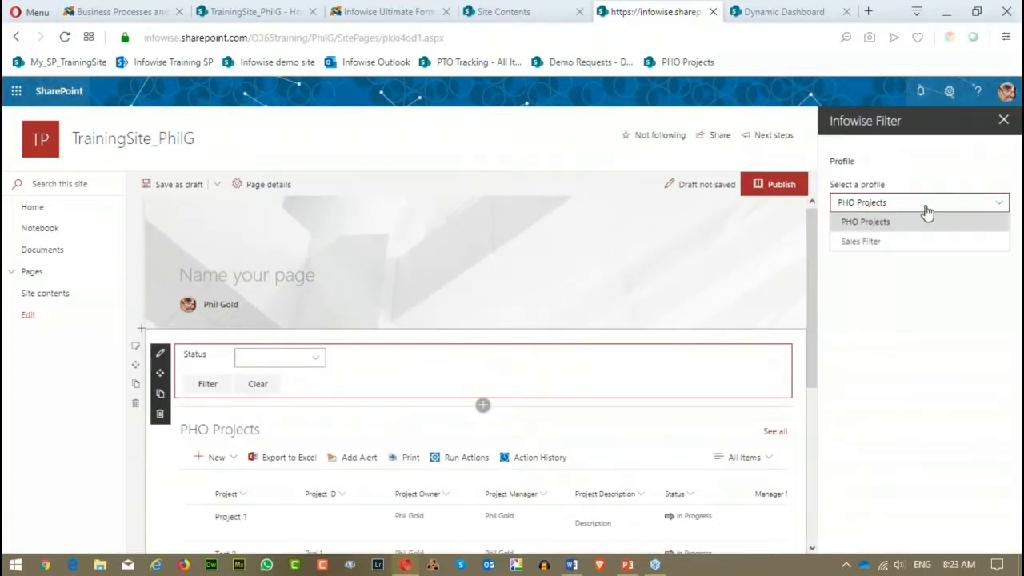
{"action": "left_click", "coordinate": [880, 225]}
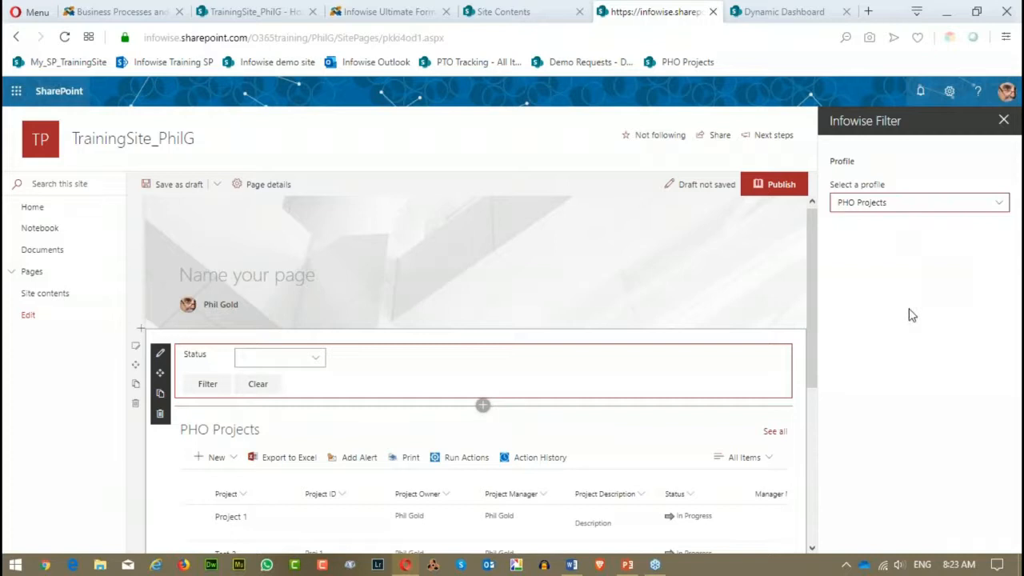
{"action": "left_click", "coordinate": [1002, 121]}
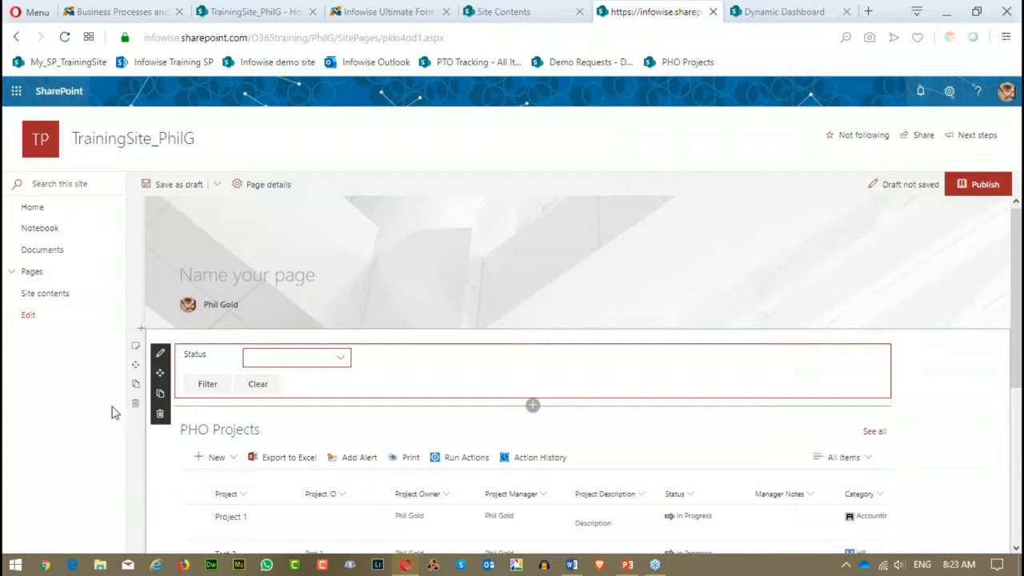
Step: Test the Status filter with In Progress and check the PHO Projects items below it
{"action": "left_click", "coordinate": [342, 362]}
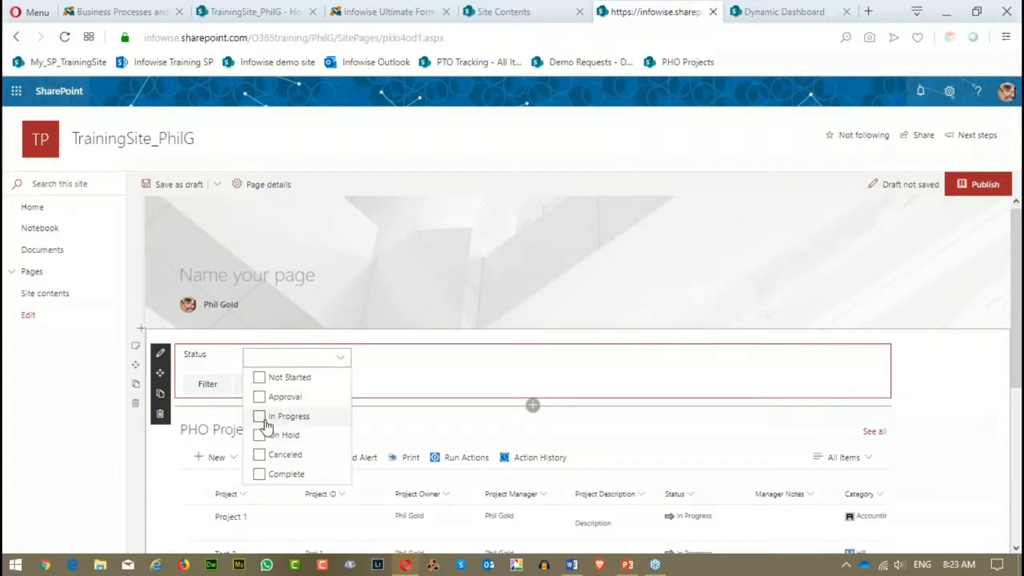
{"action": "left_click", "coordinate": [259, 416]}
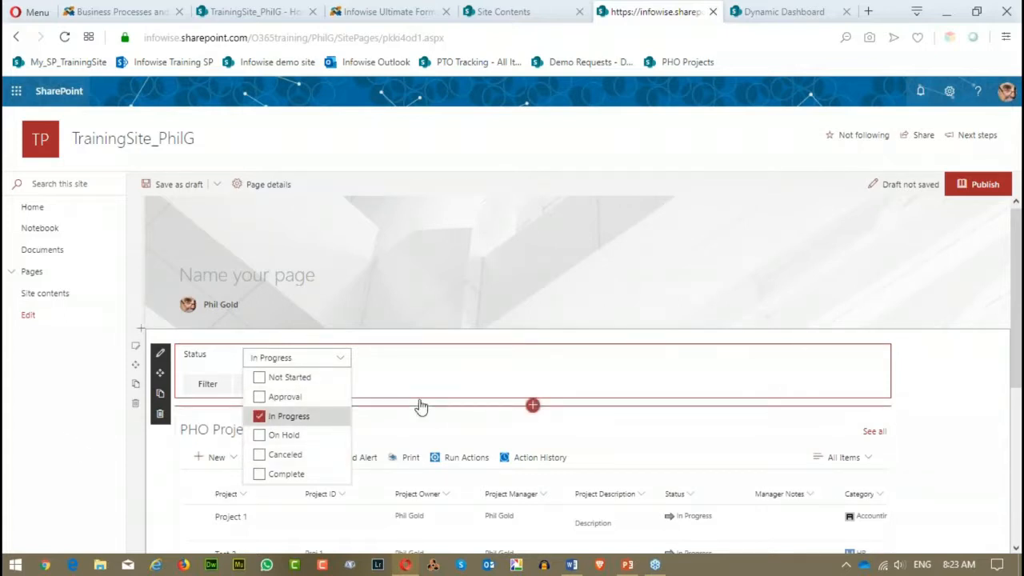
{"action": "left_click", "coordinate": [953, 422]}
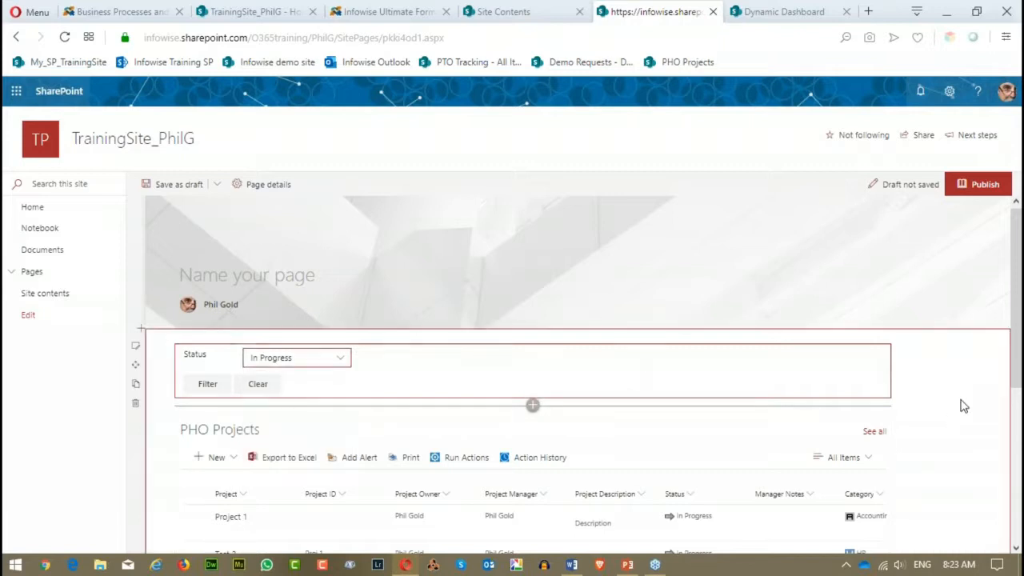
{"action": "scroll", "coordinate": [951, 388], "scroll_direction": "down", "scroll_amount": 2}
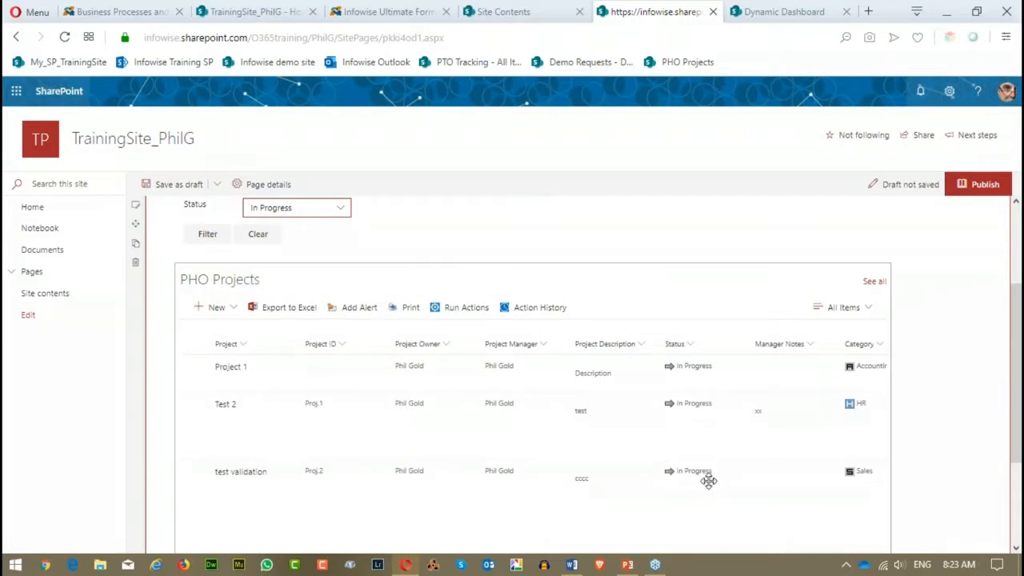
{"action": "scroll", "coordinate": [708, 480], "scroll_direction": "up", "scroll_amount": 1}
Step: Change the Status filter selection to Approval only and apply it to the PHO Projects list
{"action": "left_click", "coordinate": [346, 284]}
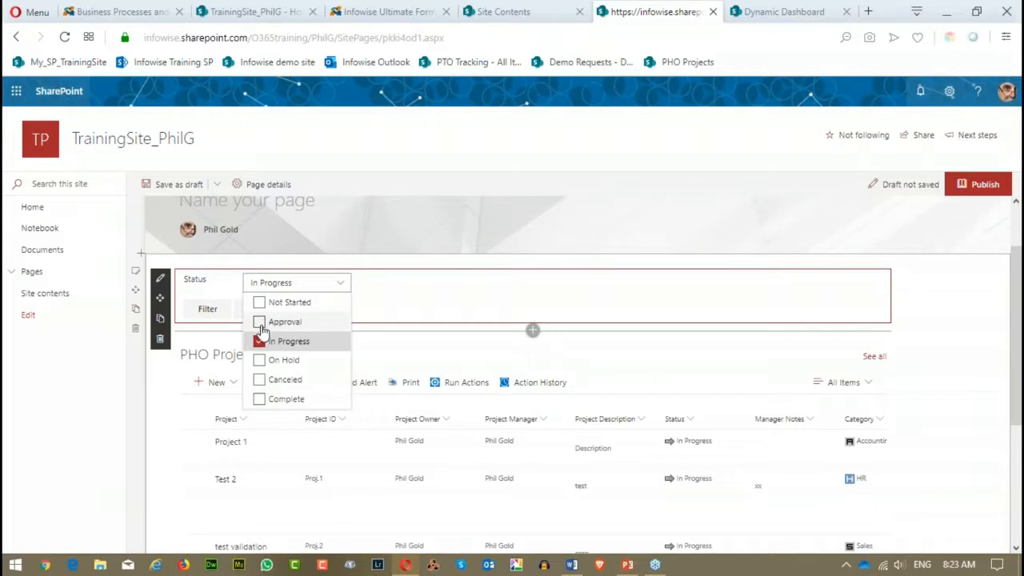
{"action": "left_click", "coordinate": [263, 324]}
{"action": "left_click", "coordinate": [327, 344]}
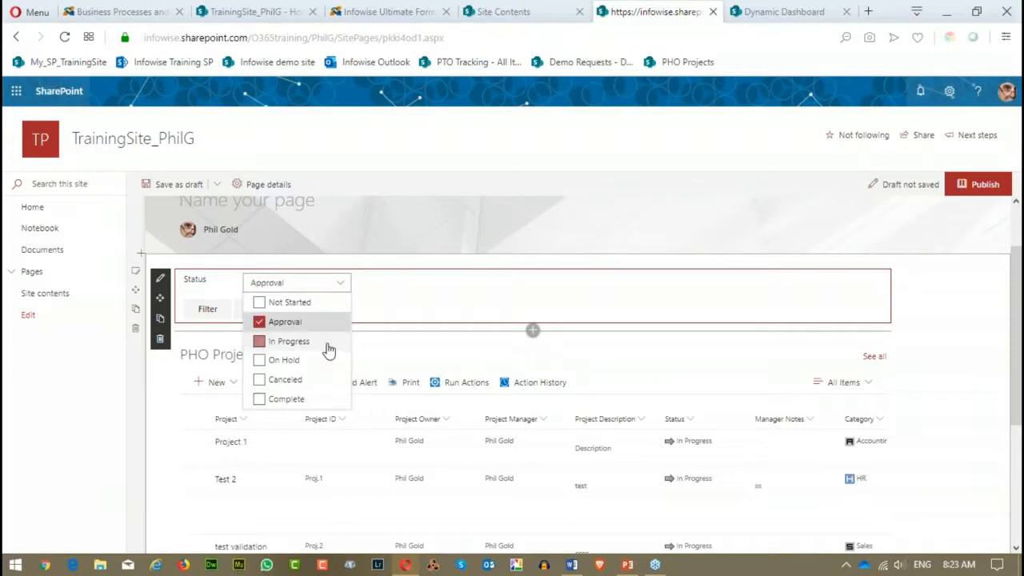
{"action": "left_click", "coordinate": [959, 352]}
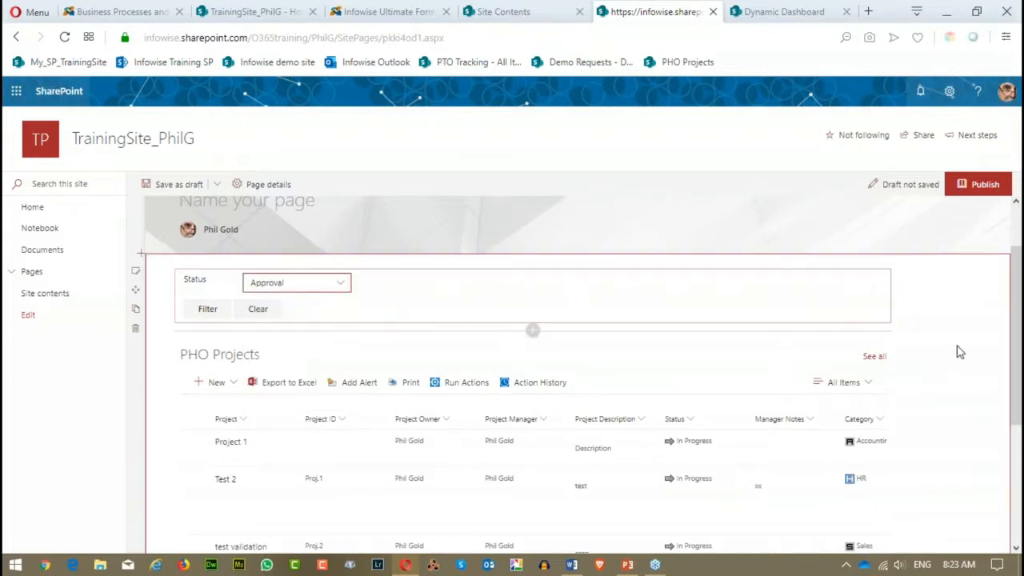
{"action": "left_click", "coordinate": [207, 310]}
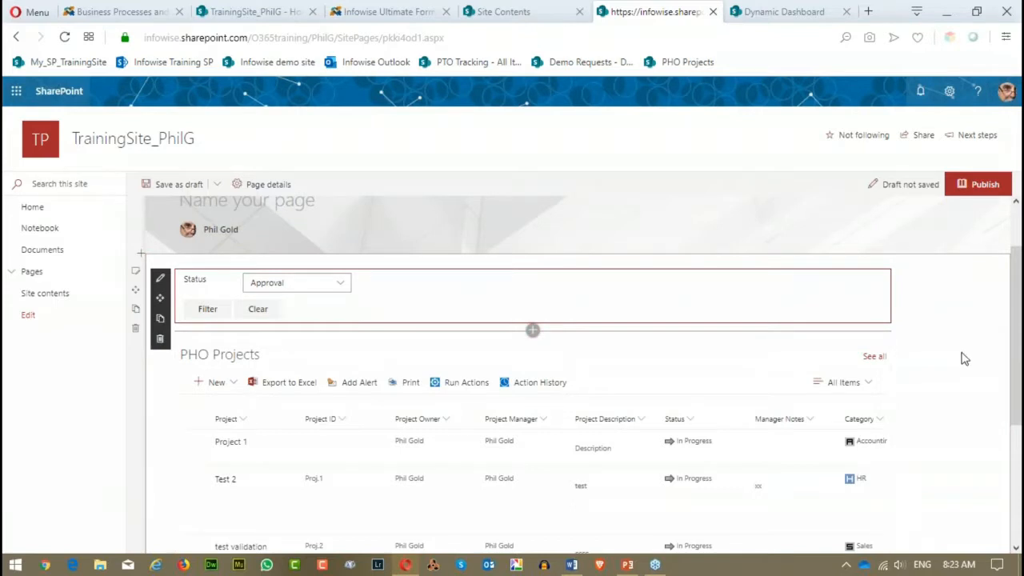
{"action": "left_click", "coordinate": [207, 310]}
Step: Try to publish the new page, dismiss the error dialog, and check the filter and list web parts
{"action": "left_click", "coordinate": [982, 184]}
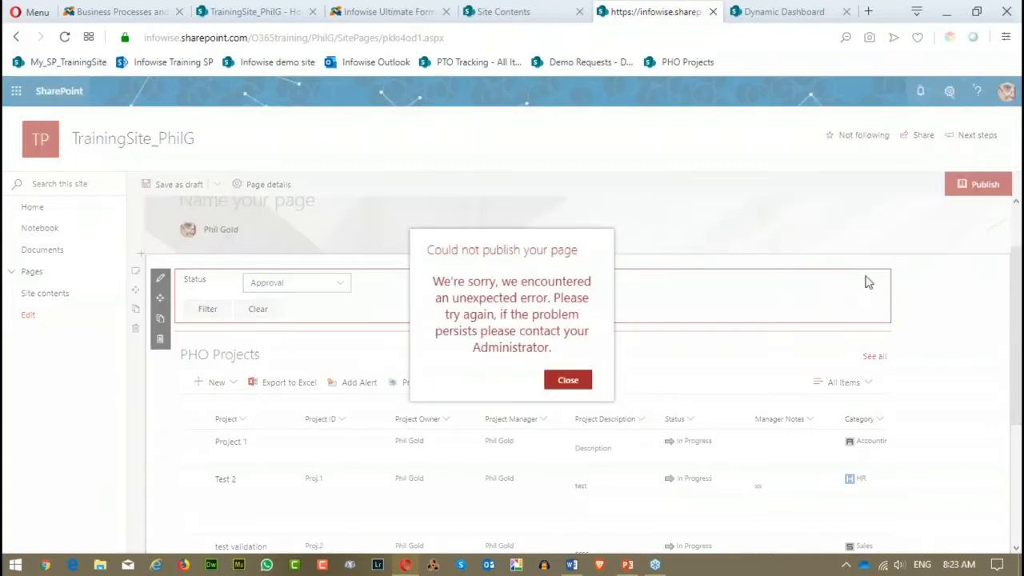
{"action": "left_click", "coordinate": [568, 384]}
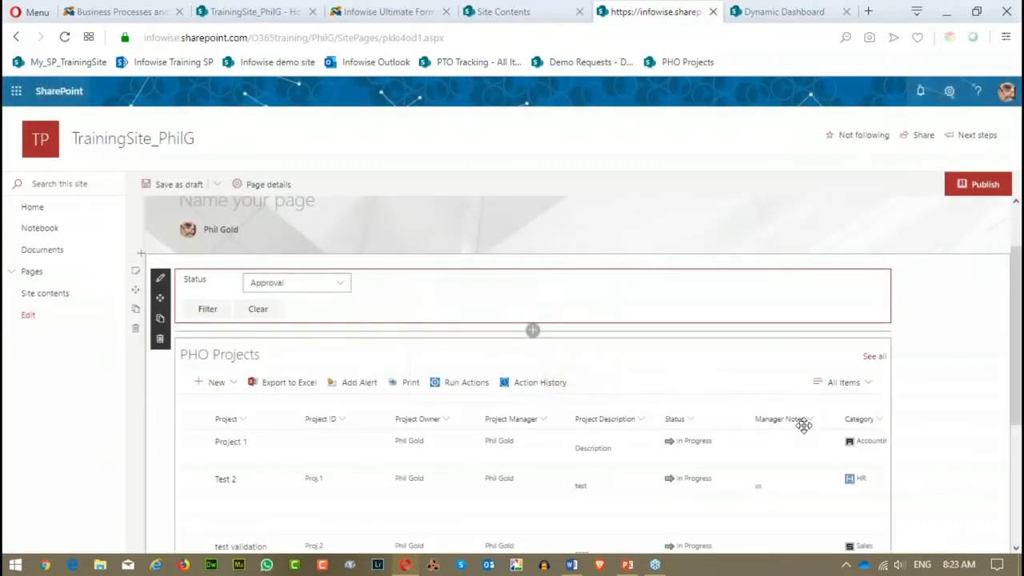
{"action": "scroll", "coordinate": [979, 320], "scroll_direction": "down", "scroll_amount": 2}
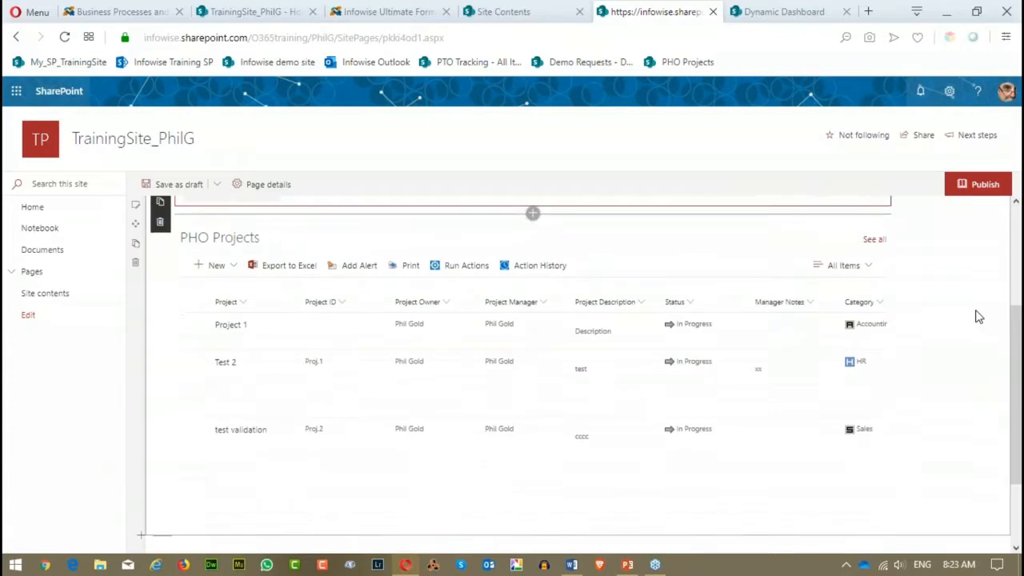
{"action": "scroll", "coordinate": [981, 318], "scroll_direction": "up", "scroll_amount": 2}
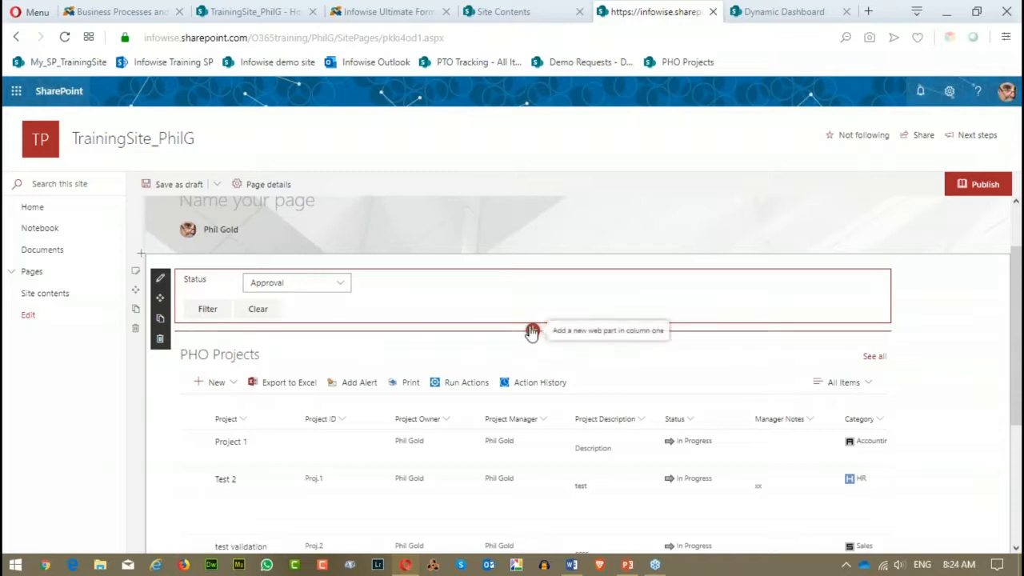
{"action": "scroll", "coordinate": [288, 297], "scroll_direction": "up", "scroll_amount": 1}
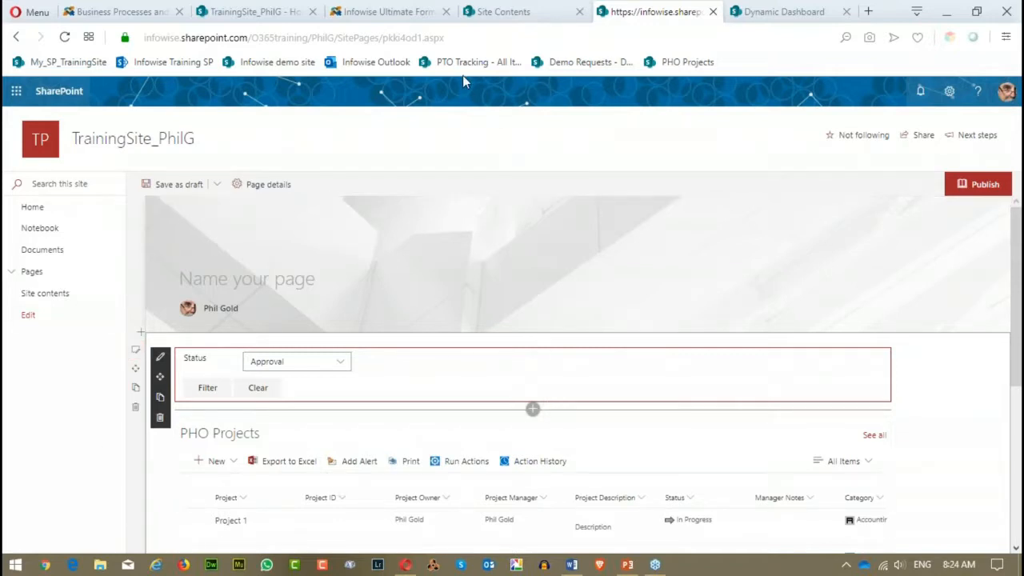
Step: Return to Infowise Ultimate Forms, delete the Sales Filter profile, and review the Status filter's settings
{"action": "left_click", "coordinate": [380, 11]}
{"action": "scroll", "coordinate": [190, 212], "scroll_direction": "up", "scroll_amount": 2}
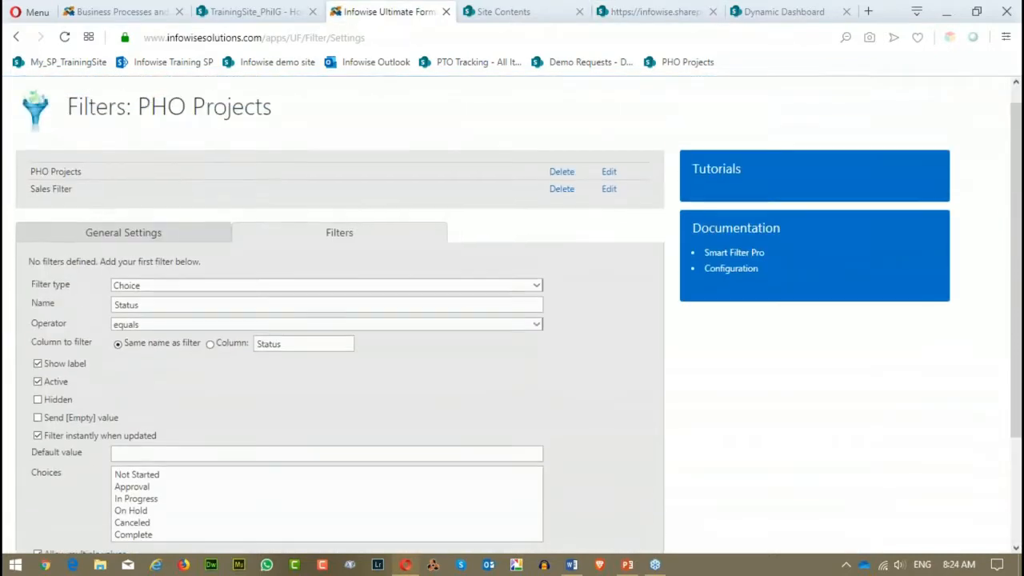
{"action": "scroll", "coordinate": [391, 248], "scroll_direction": "down", "scroll_amount": 1}
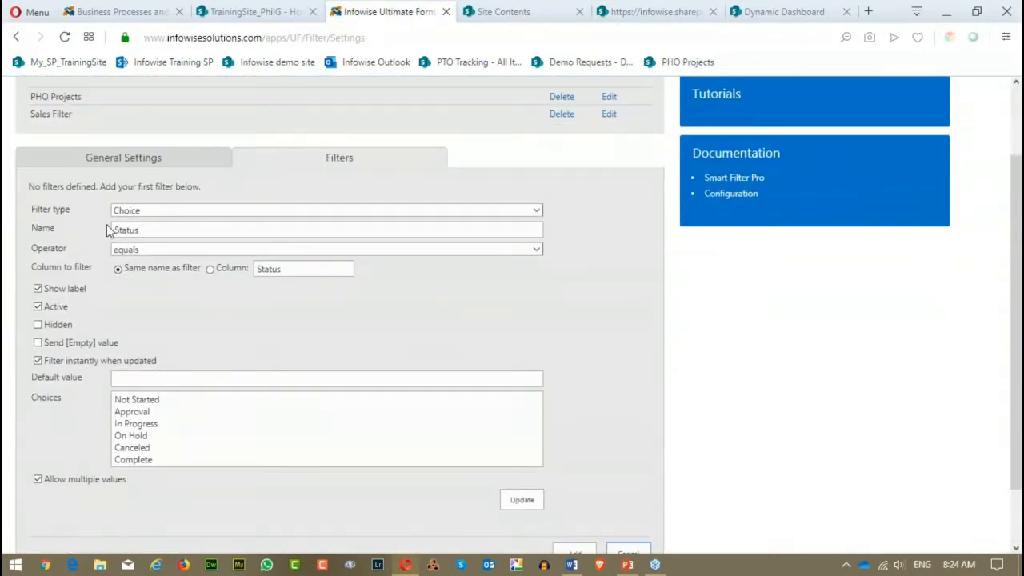
{"action": "left_click", "coordinate": [93, 162]}
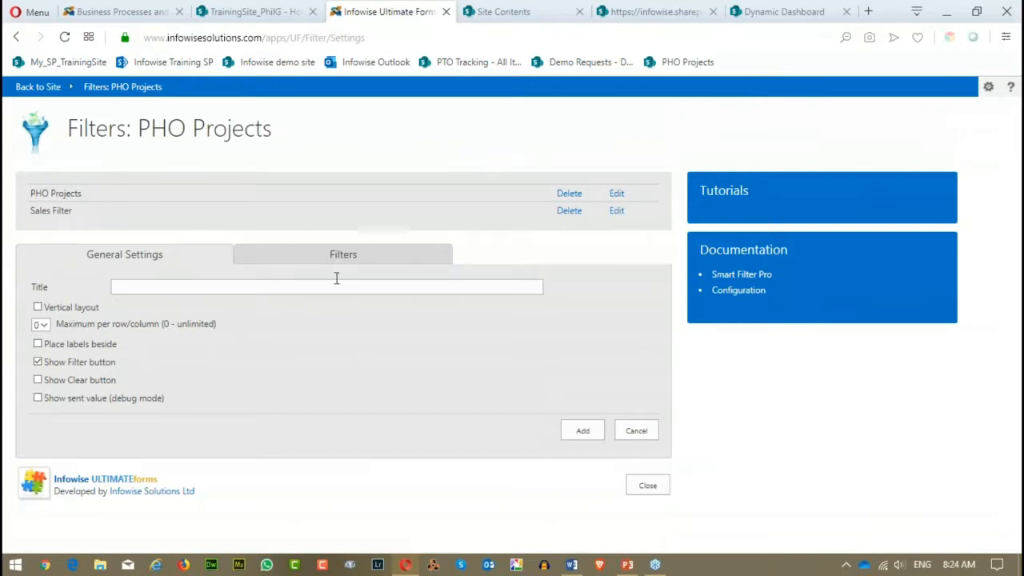
{"action": "left_click", "coordinate": [567, 212]}
{"action": "left_click", "coordinate": [348, 239]}
{"action": "scroll", "coordinate": [504, 350], "scroll_direction": "down", "scroll_amount": 2}
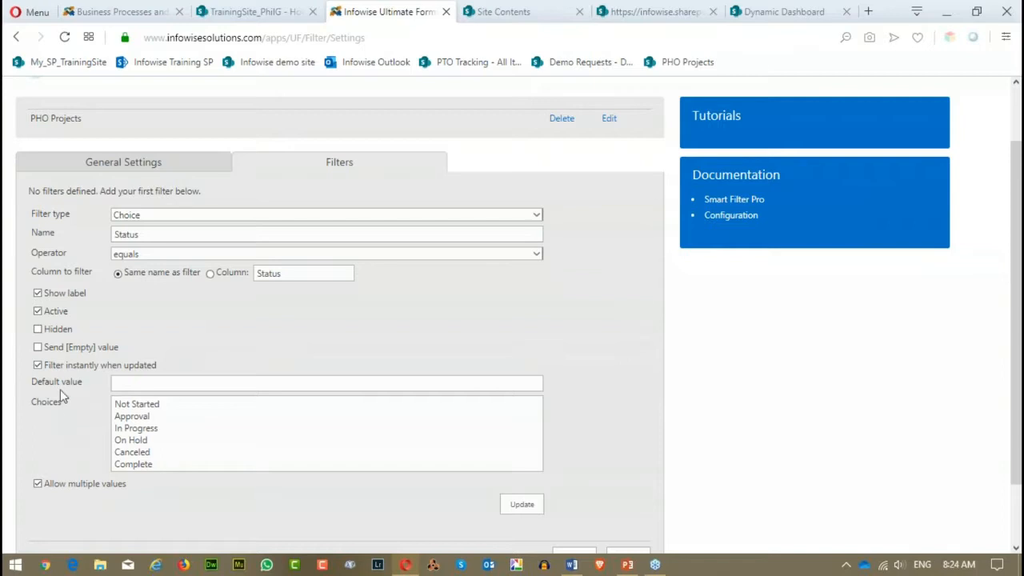
Step: Close the filter settings without adding the filter and open the List search web part settings for PHO Projects
{"action": "scroll", "coordinate": [60, 390], "scroll_direction": "down", "scroll_amount": 2}
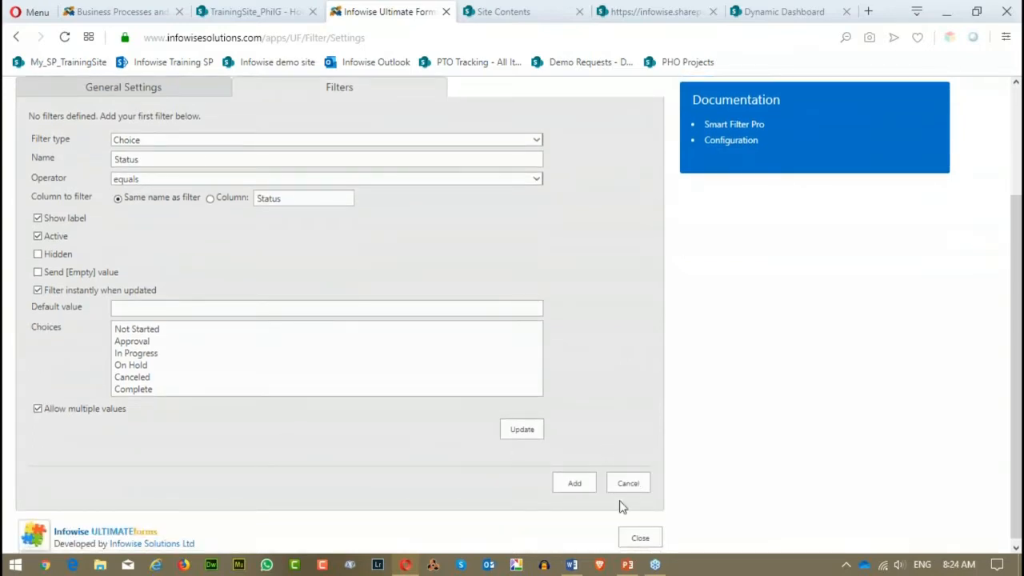
{"action": "left_click", "coordinate": [639, 539]}
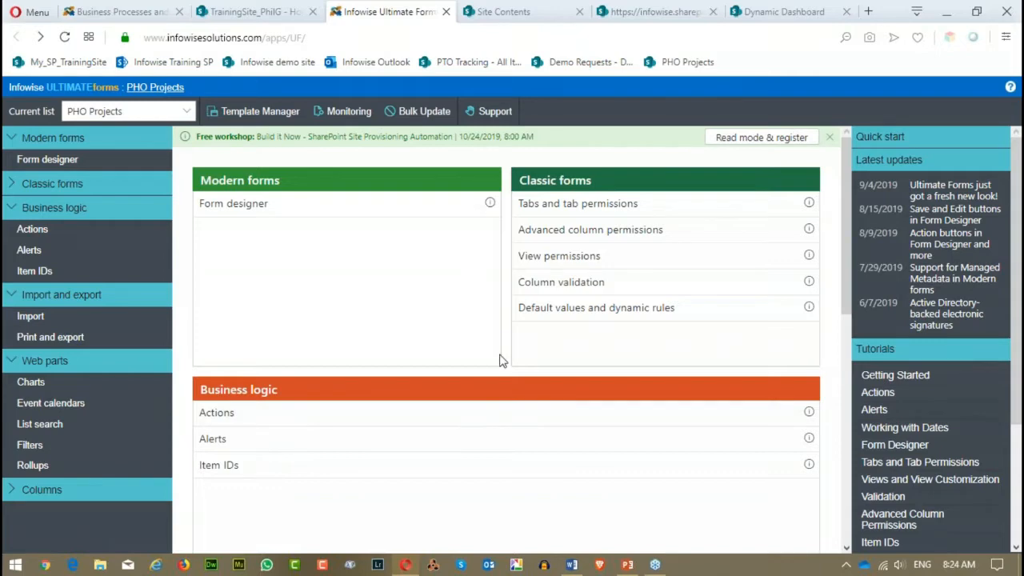
{"action": "scroll", "coordinate": [501, 359], "scroll_direction": "down", "scroll_amount": 4}
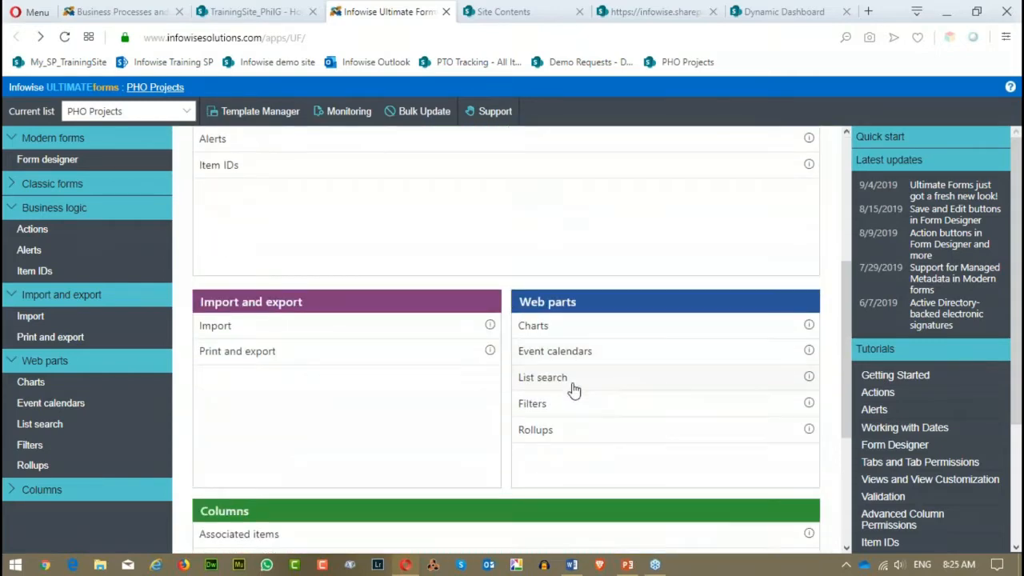
{"action": "left_click", "coordinate": [540, 381]}
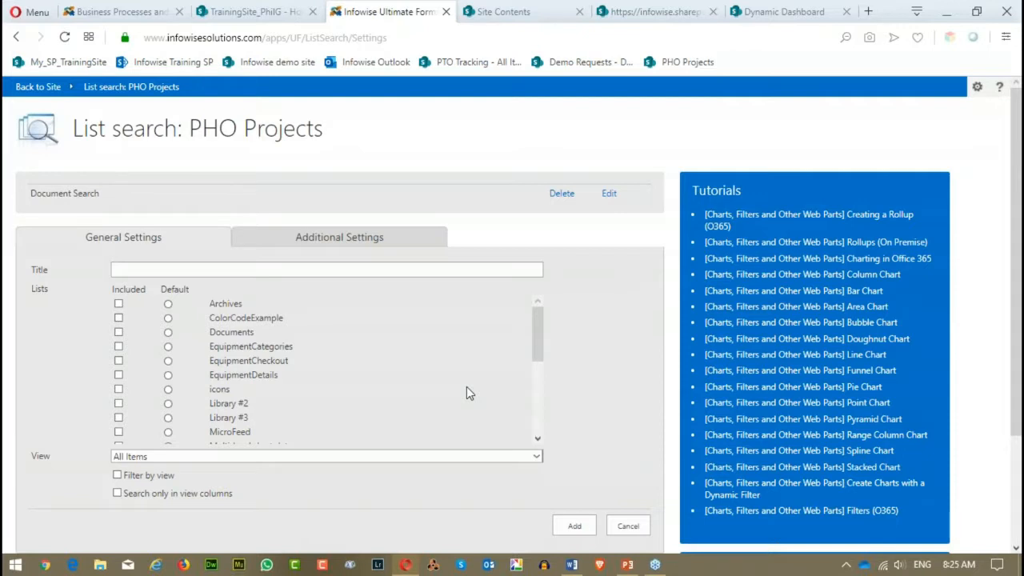
Step: Review the List search options for PHO Projects, covering the included lists, the view, and the additional display and export settings
{"action": "scroll", "coordinate": [418, 374], "scroll_direction": "down", "scroll_amount": 1}
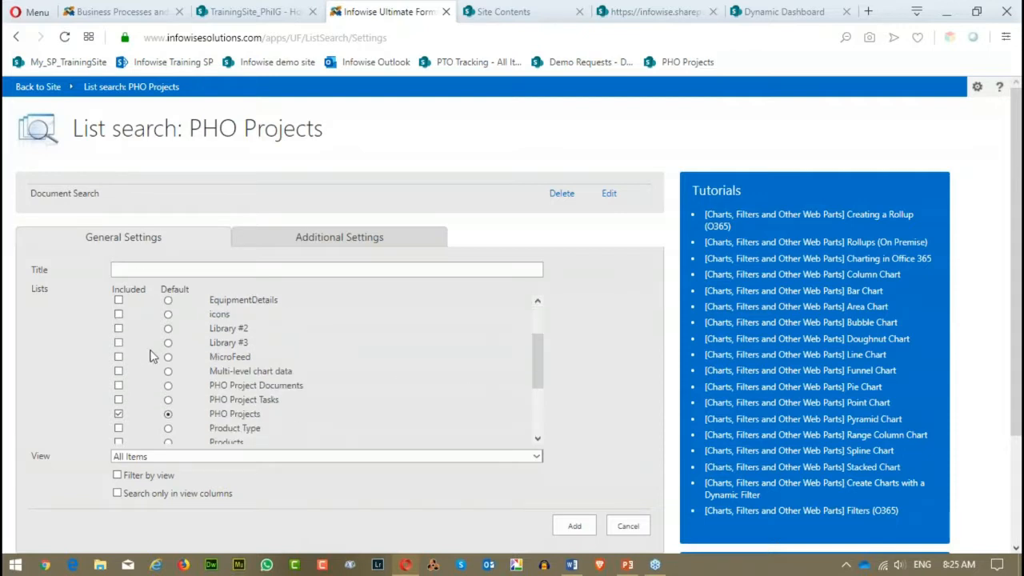
{"action": "left_click", "coordinate": [324, 241]}
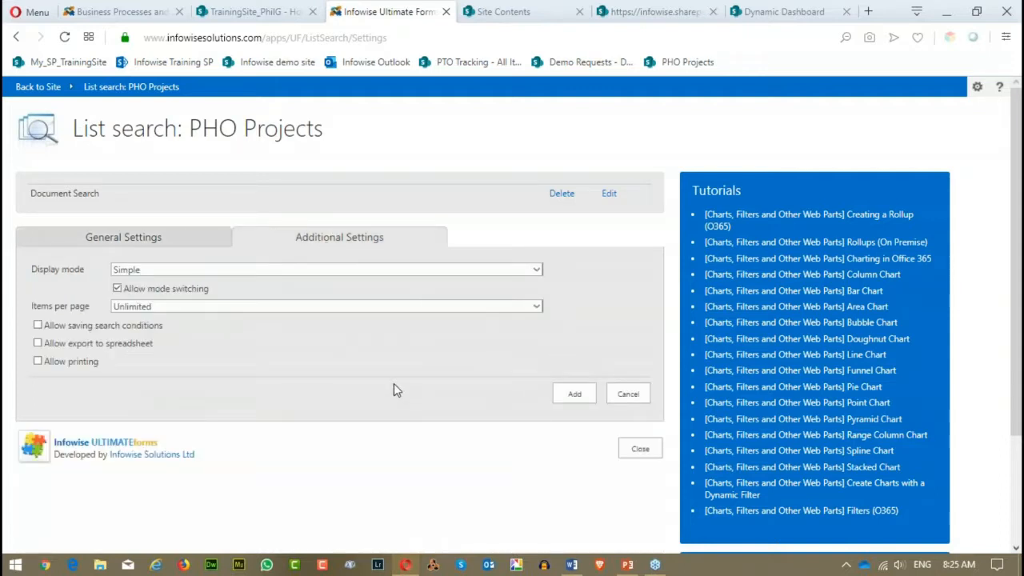
{"action": "left_click", "coordinate": [96, 237]}
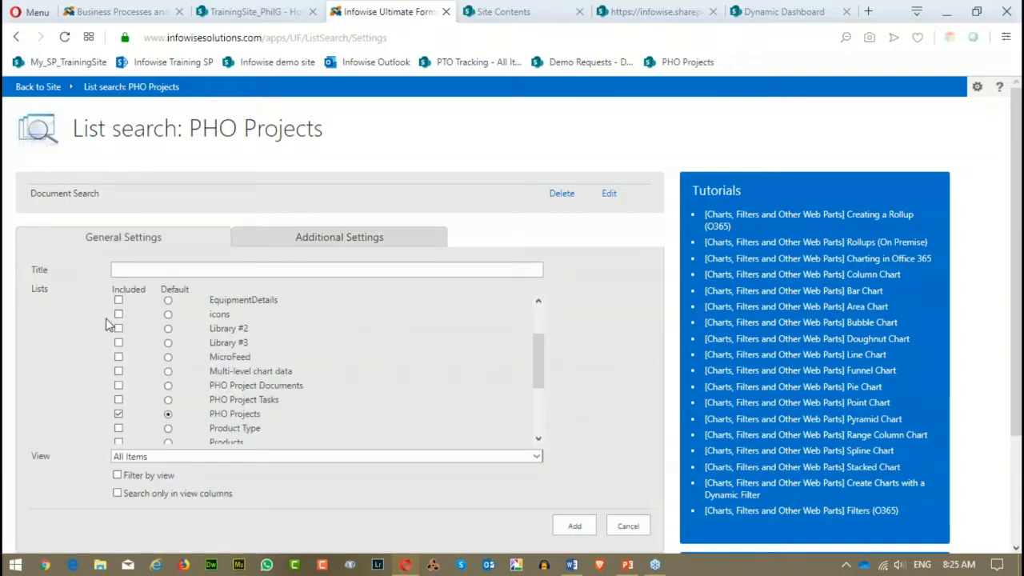
{"action": "scroll", "coordinate": [228, 352], "scroll_direction": "down", "scroll_amount": 3}
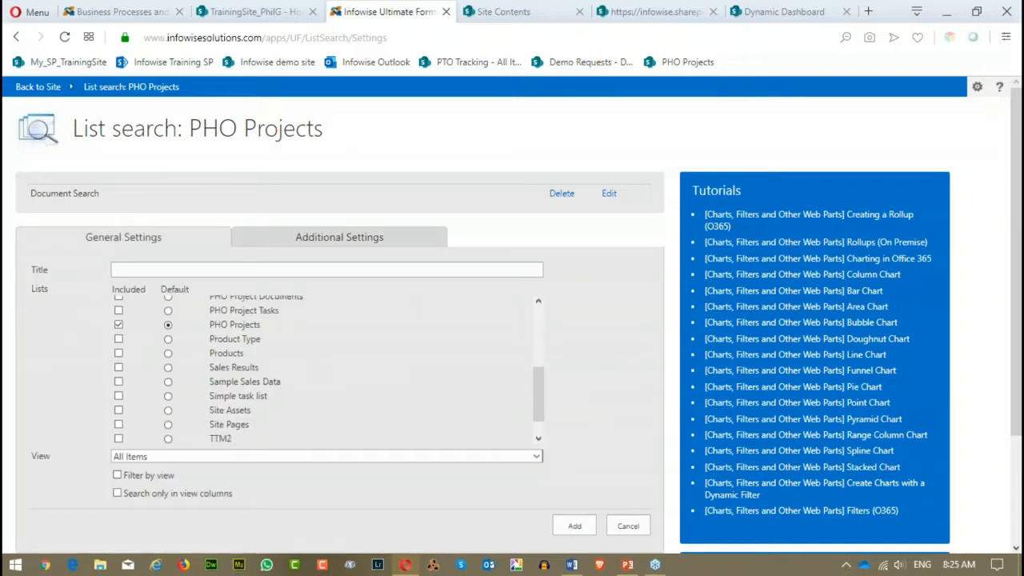
{"action": "scroll", "coordinate": [238, 398], "scroll_direction": "down", "scroll_amount": 2}
{"action": "scroll", "coordinate": [188, 240], "scroll_direction": "up", "scroll_amount": 3}
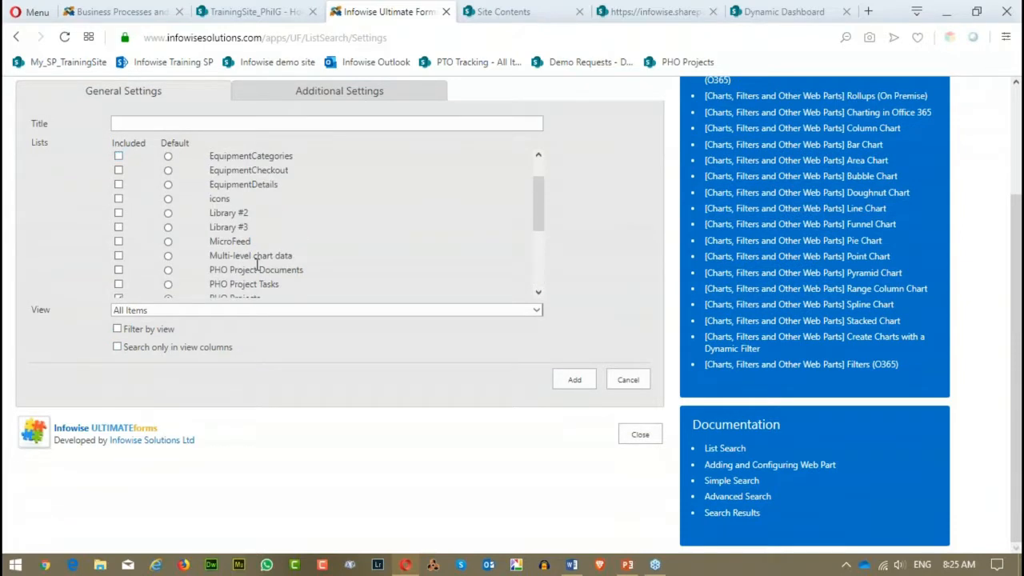
{"action": "scroll", "coordinate": [526, 458], "scroll_direction": "up", "scroll_amount": 2}
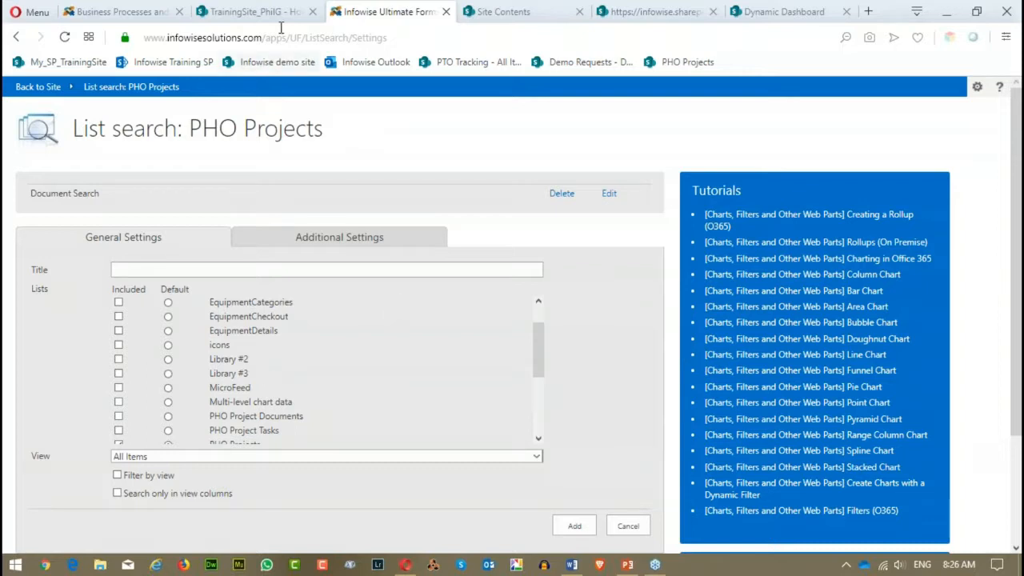
Step: Switch to PowerPoint, present the "Next steps:" slide from the Rollups webinar deck, and end the slide show
{"action": "left_click", "coordinate": [627, 564]}
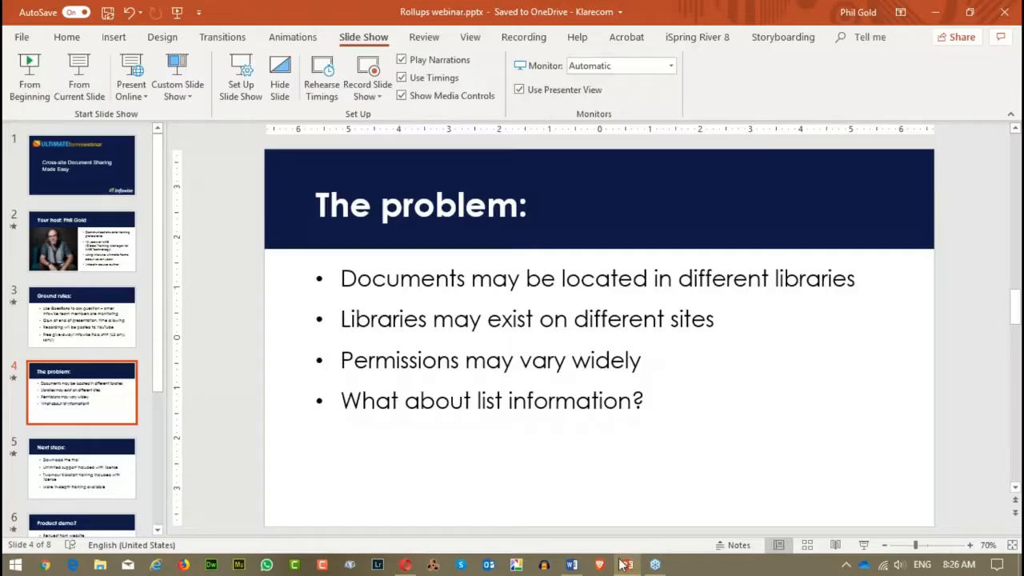
{"action": "left_click", "coordinate": [93, 455]}
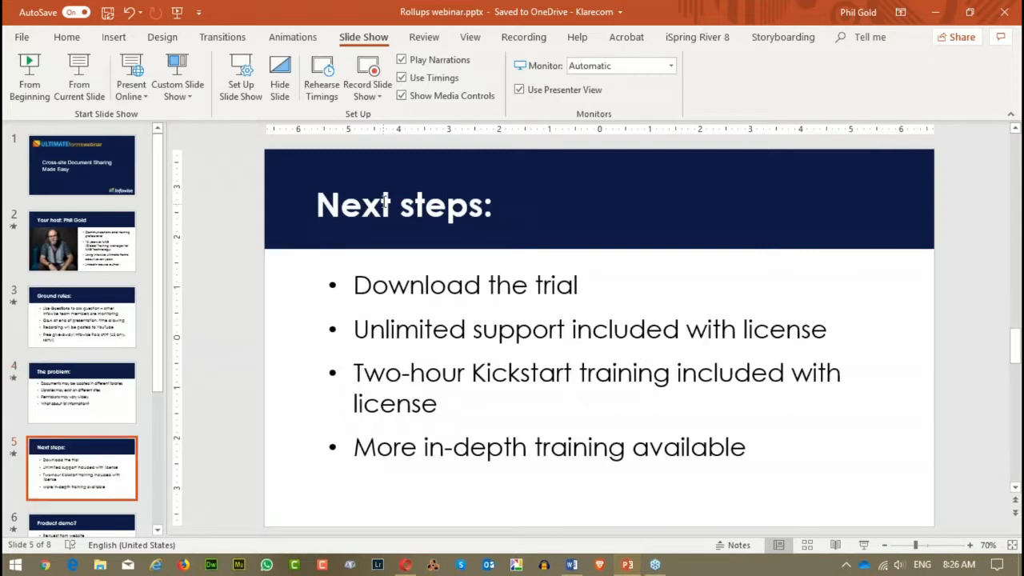
{"action": "left_click", "coordinate": [84, 70]}
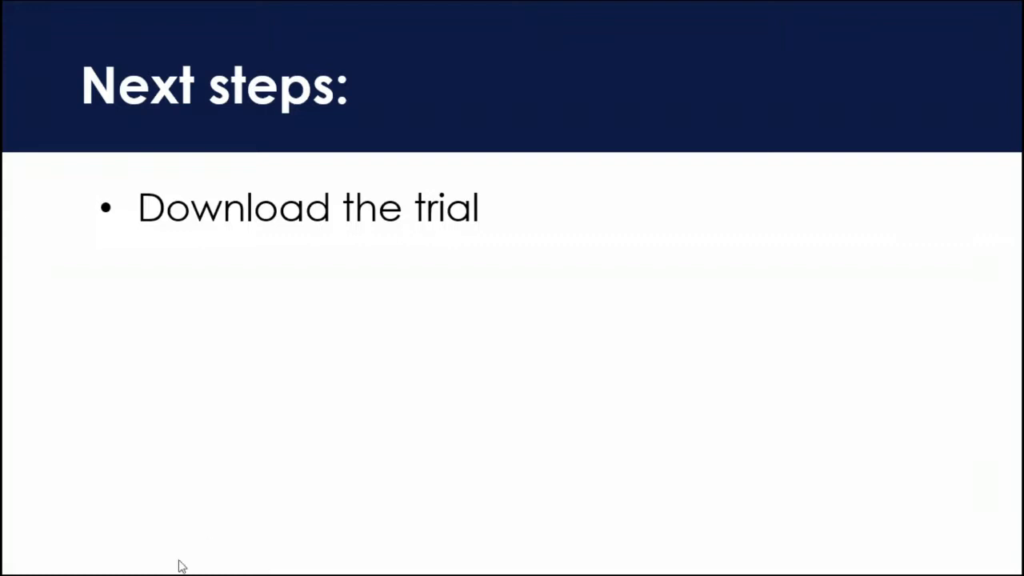
{"action": "key", "text": "Escape"}
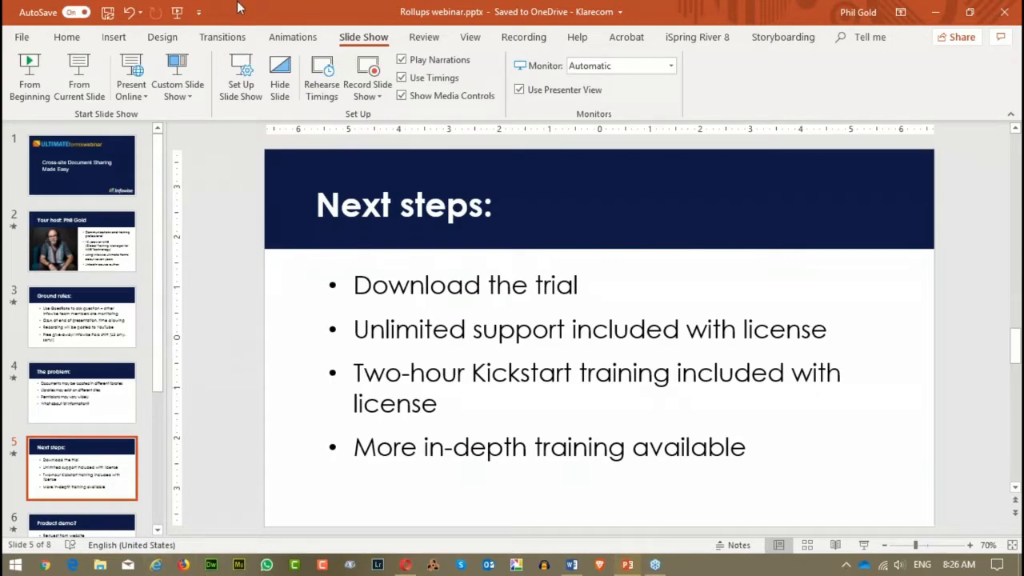
Step: Switch to the Opera browser, open the free trial download form on the Infowise ULTIMATEforms page, and check its platform choices
{"action": "left_click", "coordinate": [406, 565]}
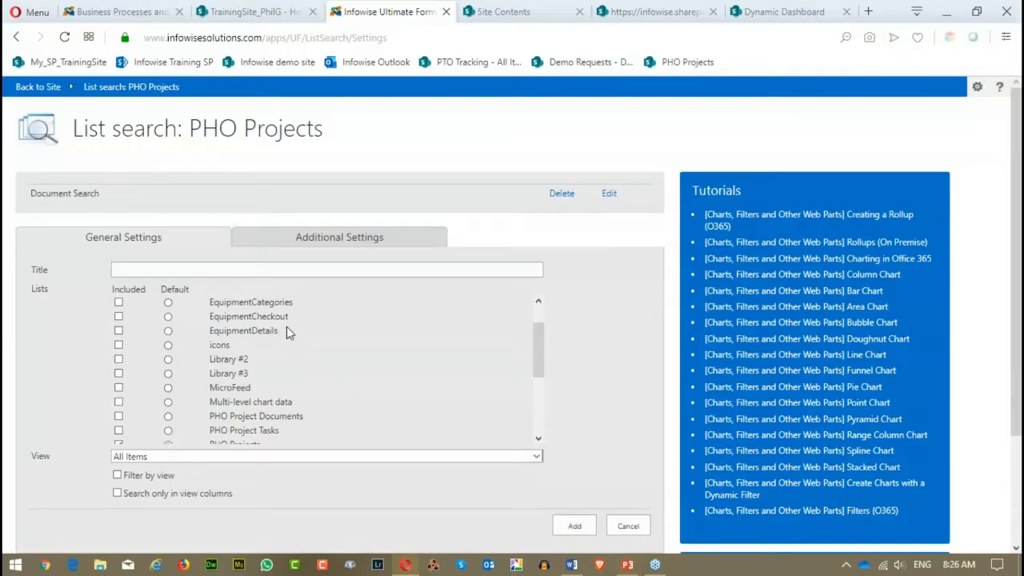
{"action": "left_click", "coordinate": [109, 12]}
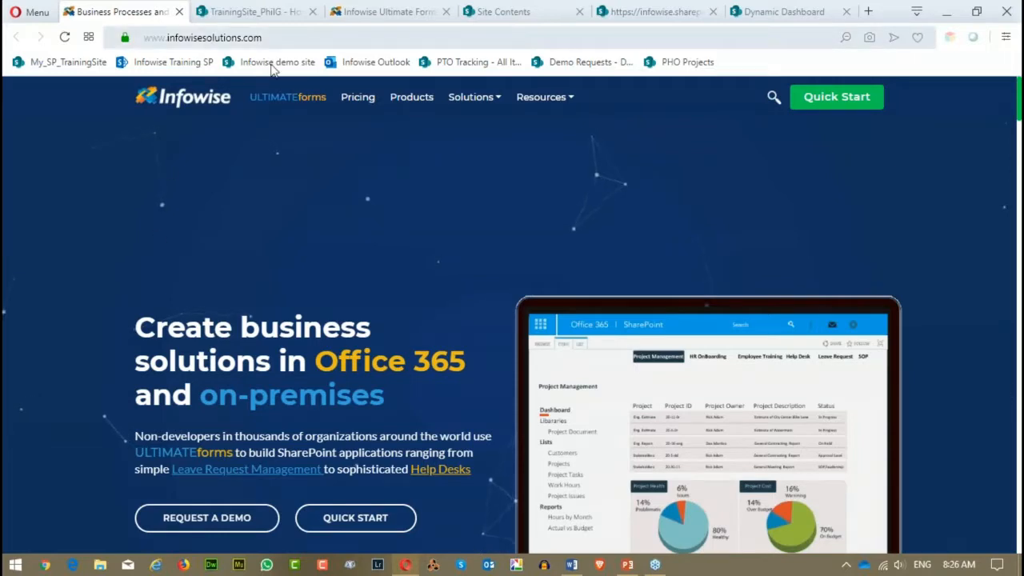
{"action": "left_click", "coordinate": [286, 104]}
{"action": "scroll", "coordinate": [290, 217], "scroll_direction": "down", "scroll_amount": 3}
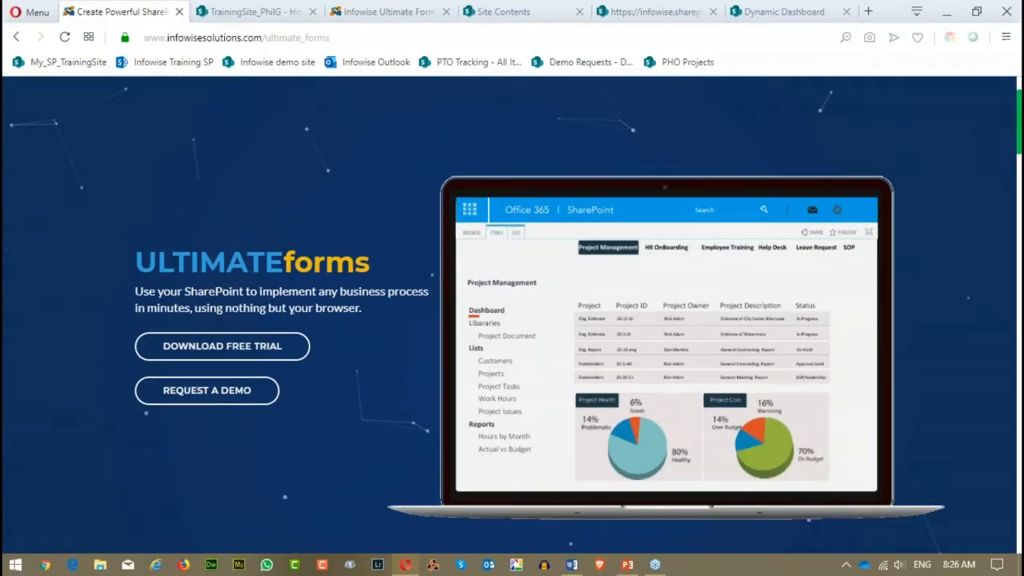
{"action": "left_click", "coordinate": [245, 251]}
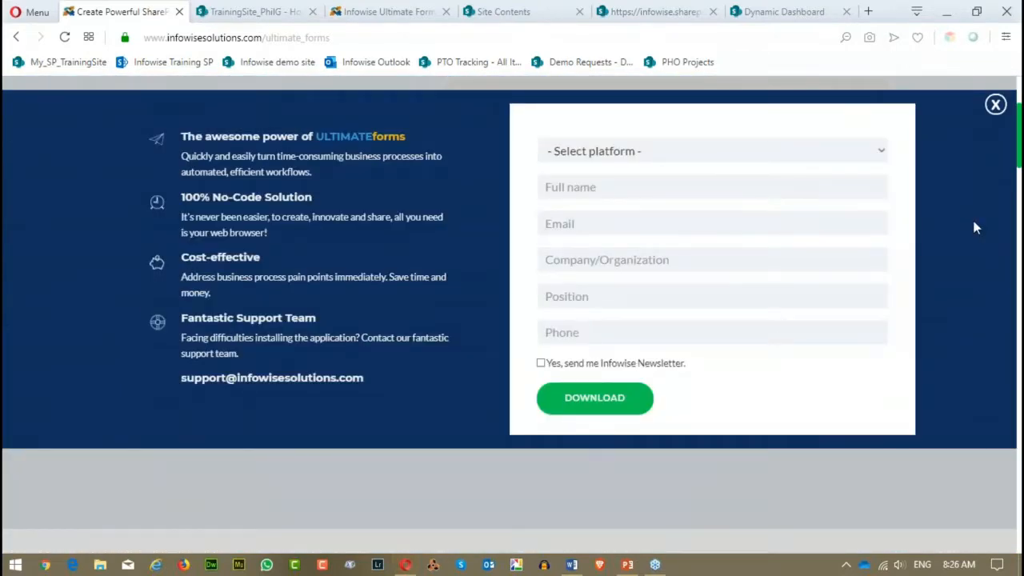
{"action": "left_click", "coordinate": [880, 151]}
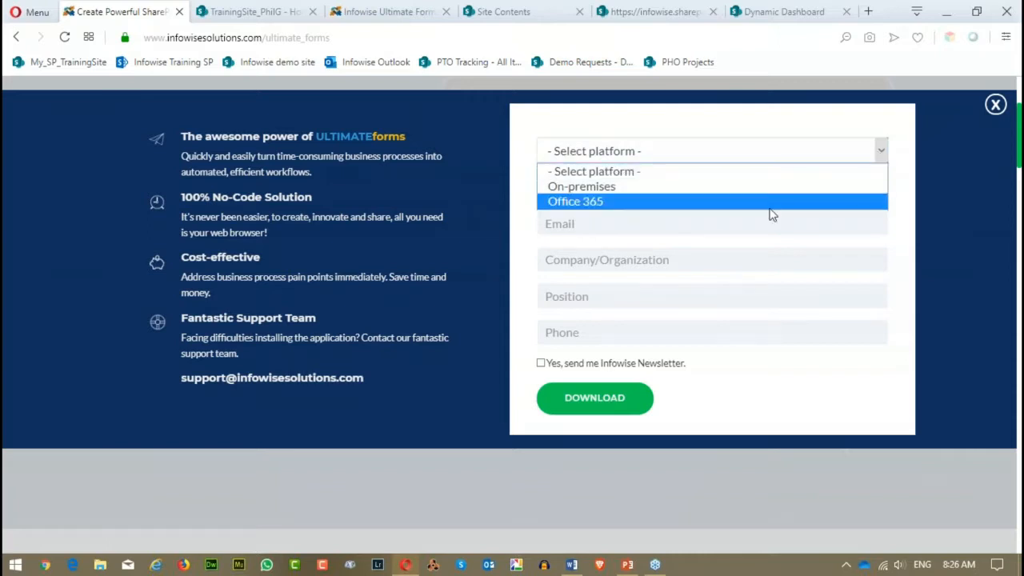
{"action": "left_click", "coordinate": [945, 164]}
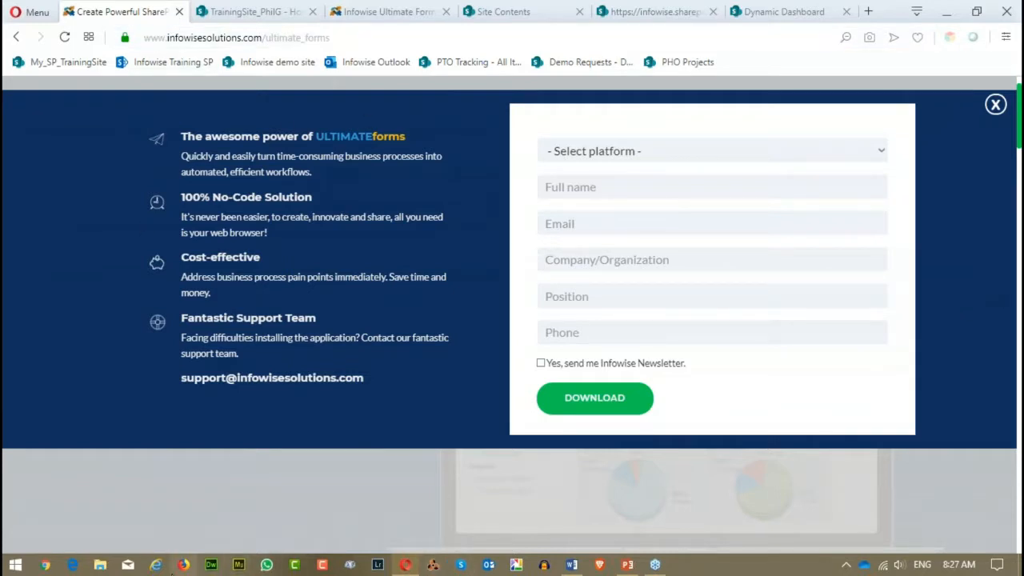
Step: Return to PowerPoint and start the slide show from the "Next steps:" slide
{"action": "left_click", "coordinate": [627, 564]}
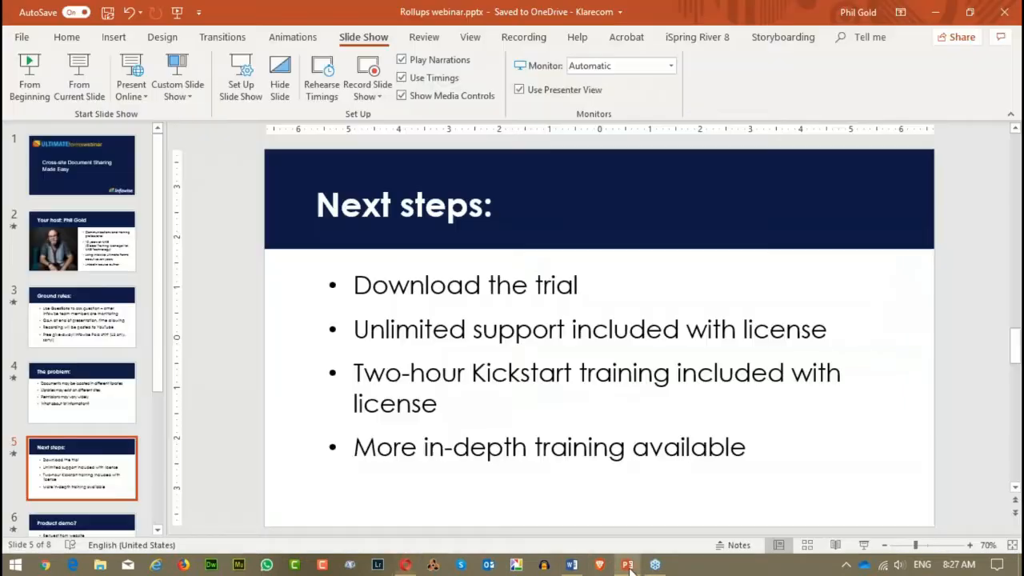
{"action": "left_click", "coordinate": [80, 69]}
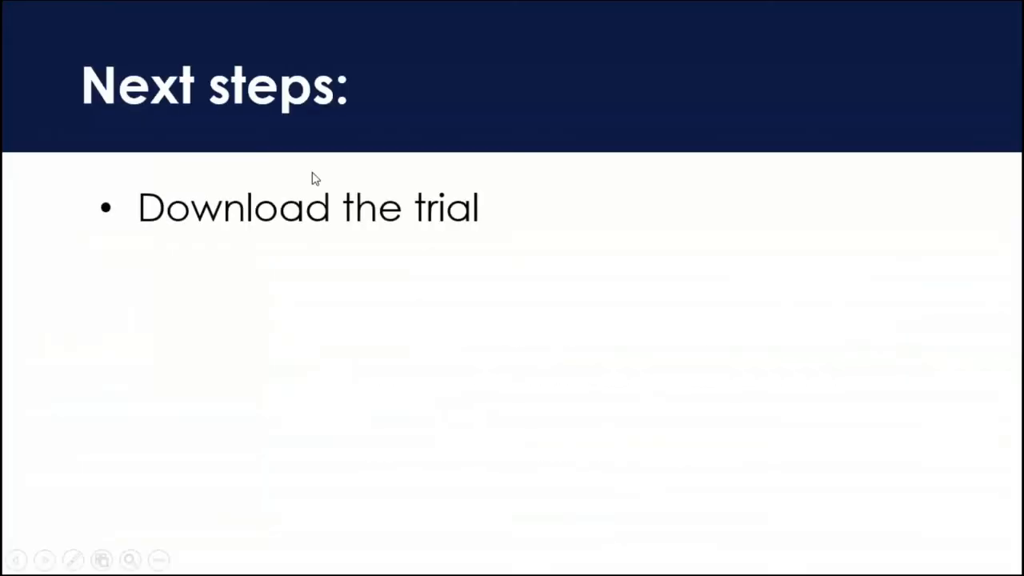